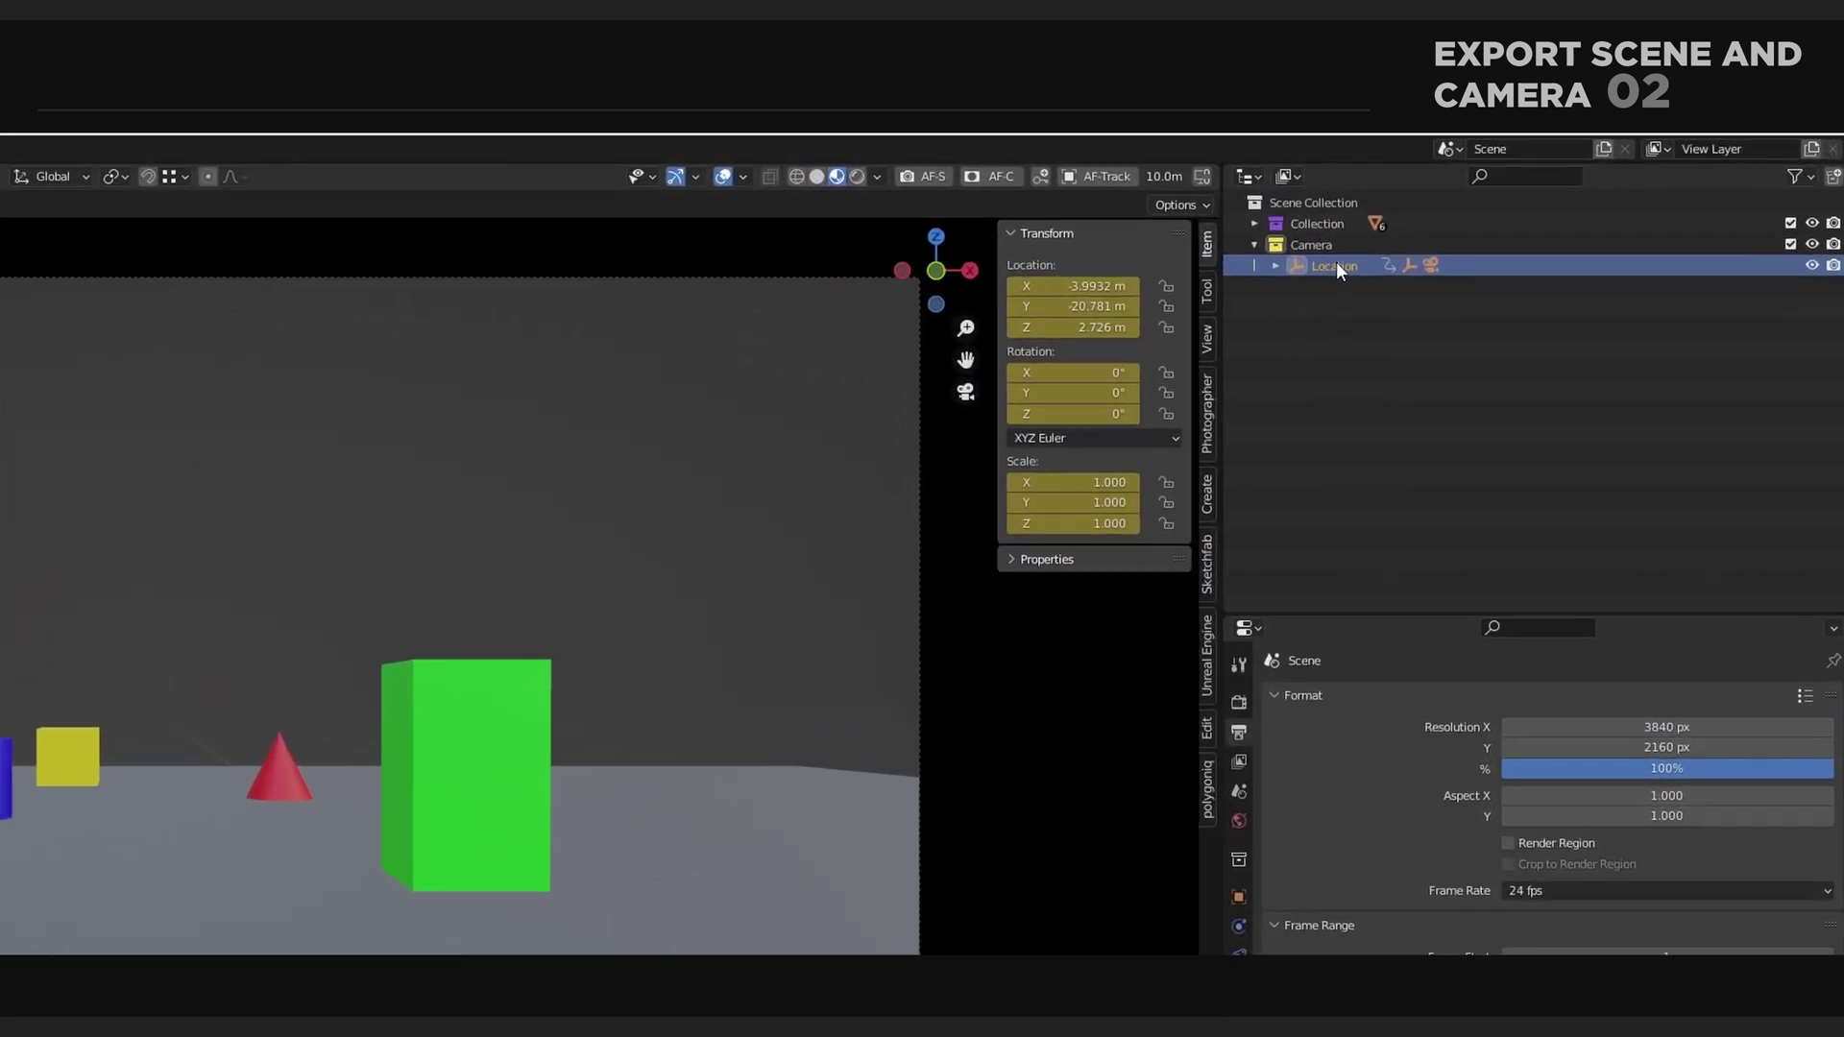
# Select the Location rig with its whole hierarchy and duplicate it.
pyautogui.rightClick(1337, 269)
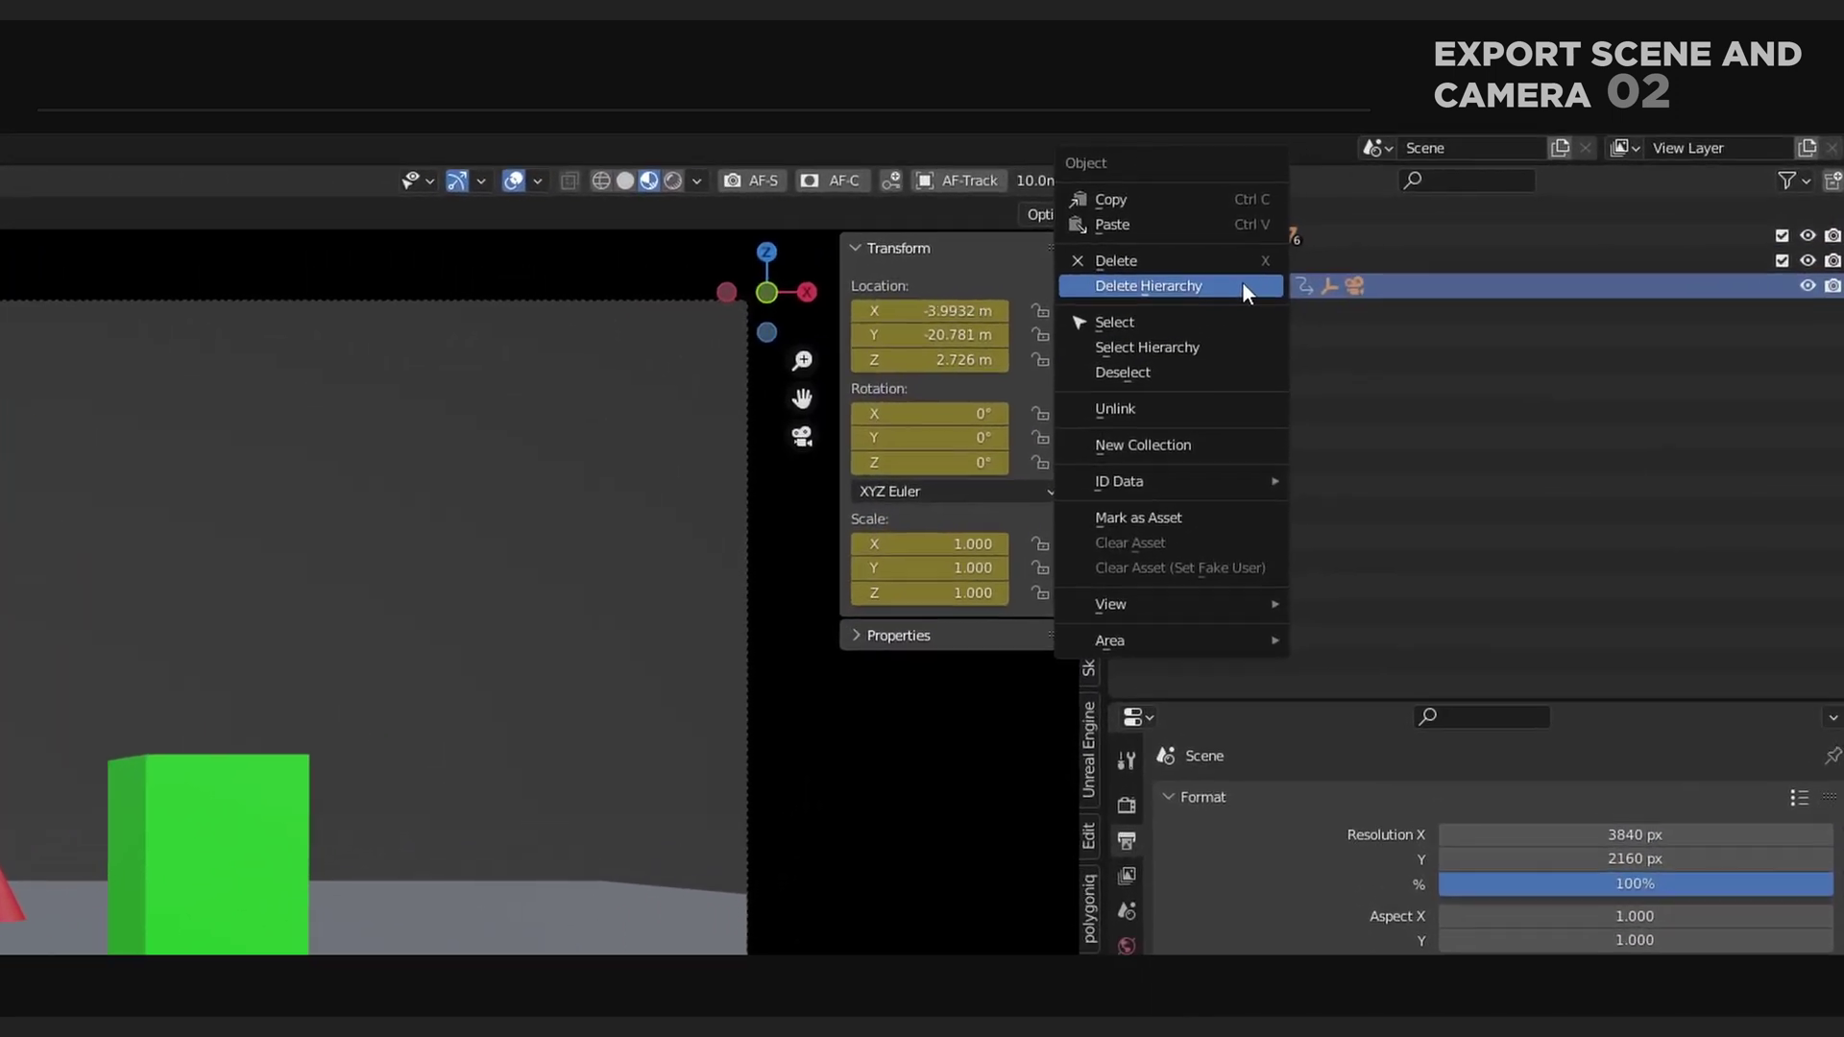
pyautogui.click(1281, 314)
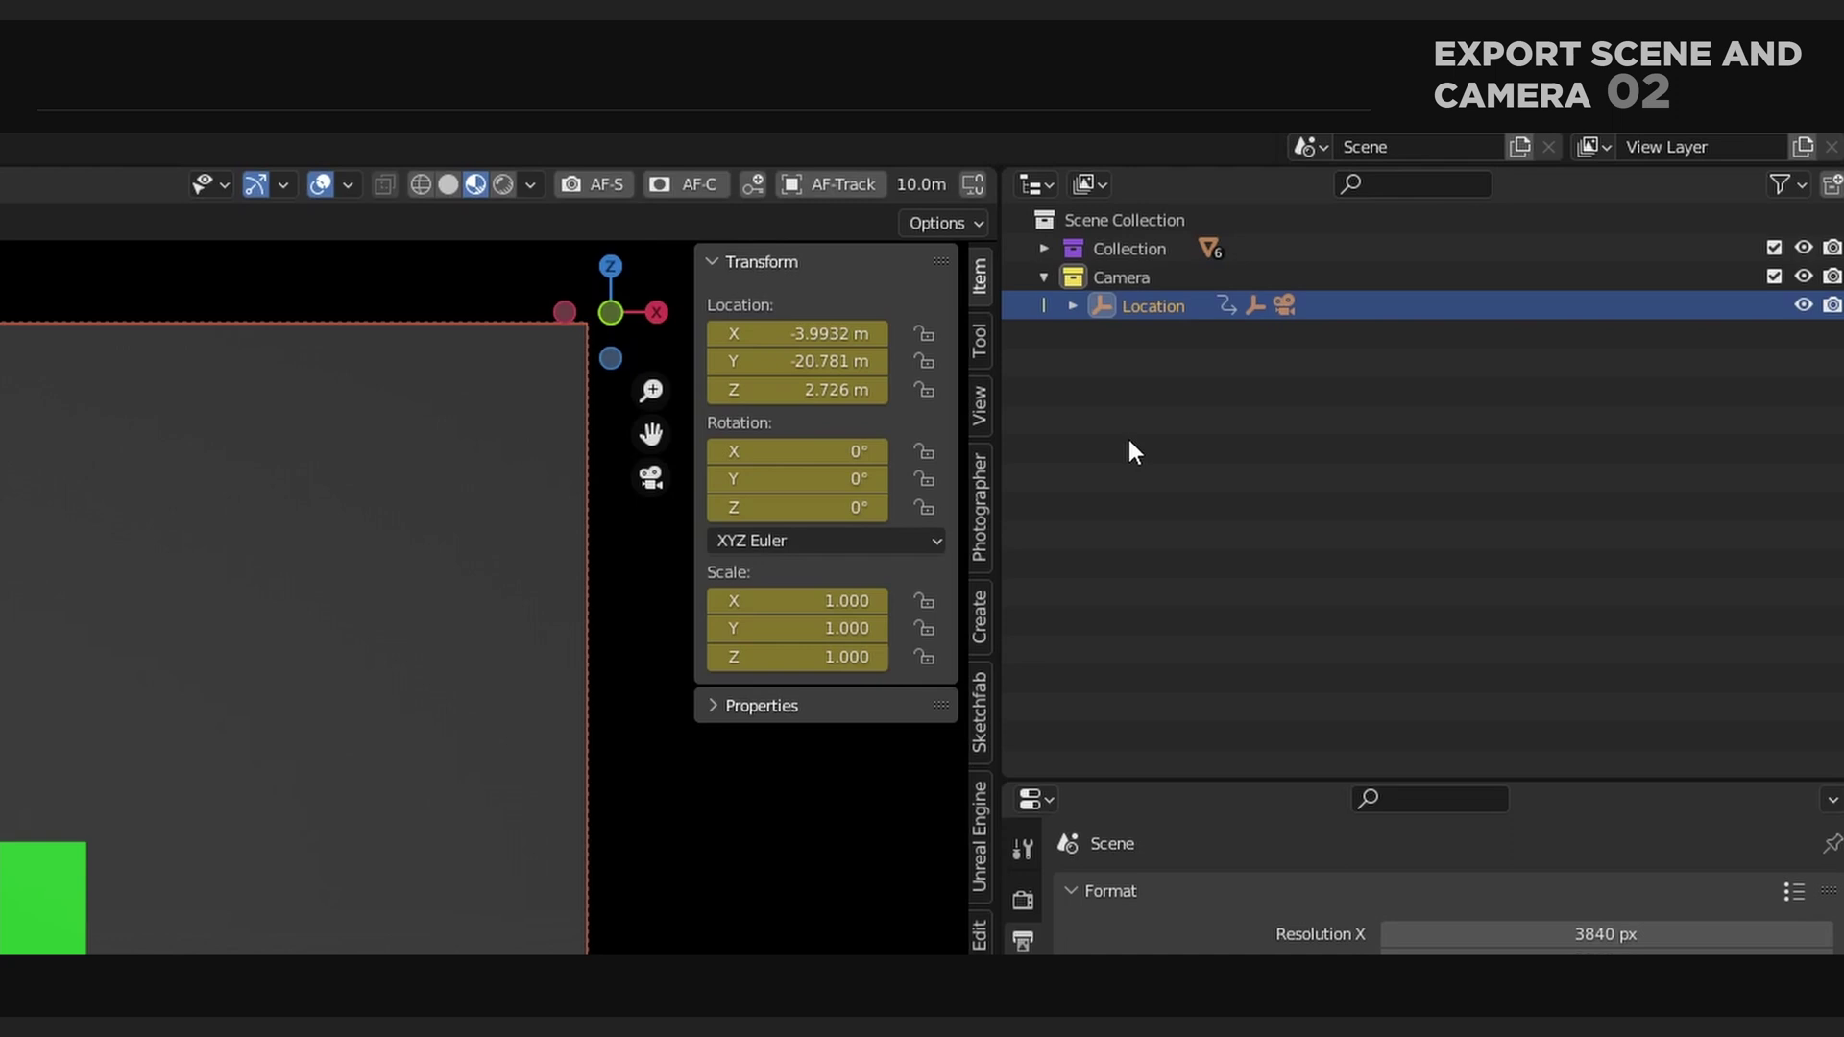
pyautogui.hotkey('ctrl', 'v')
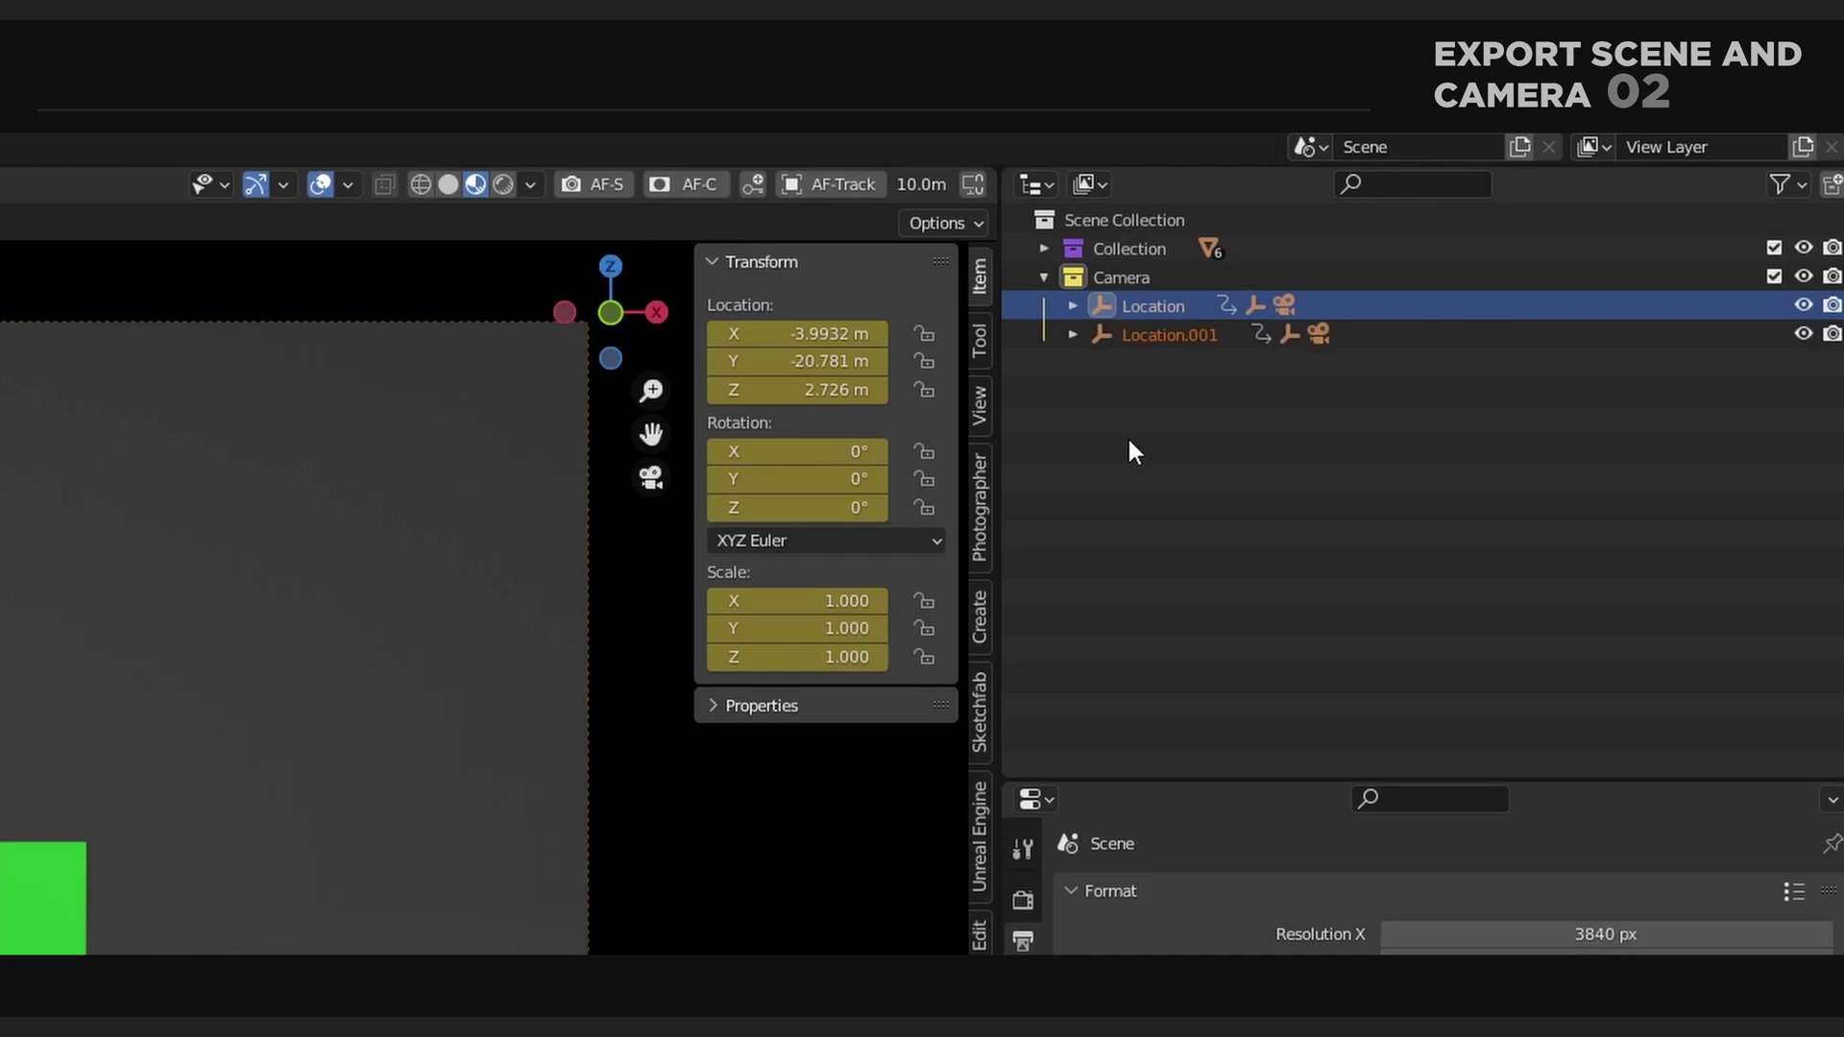
# Expand Location.001 and Rotate.001 in the Outliner and select Camera.001.
pyautogui.click(1156, 336)
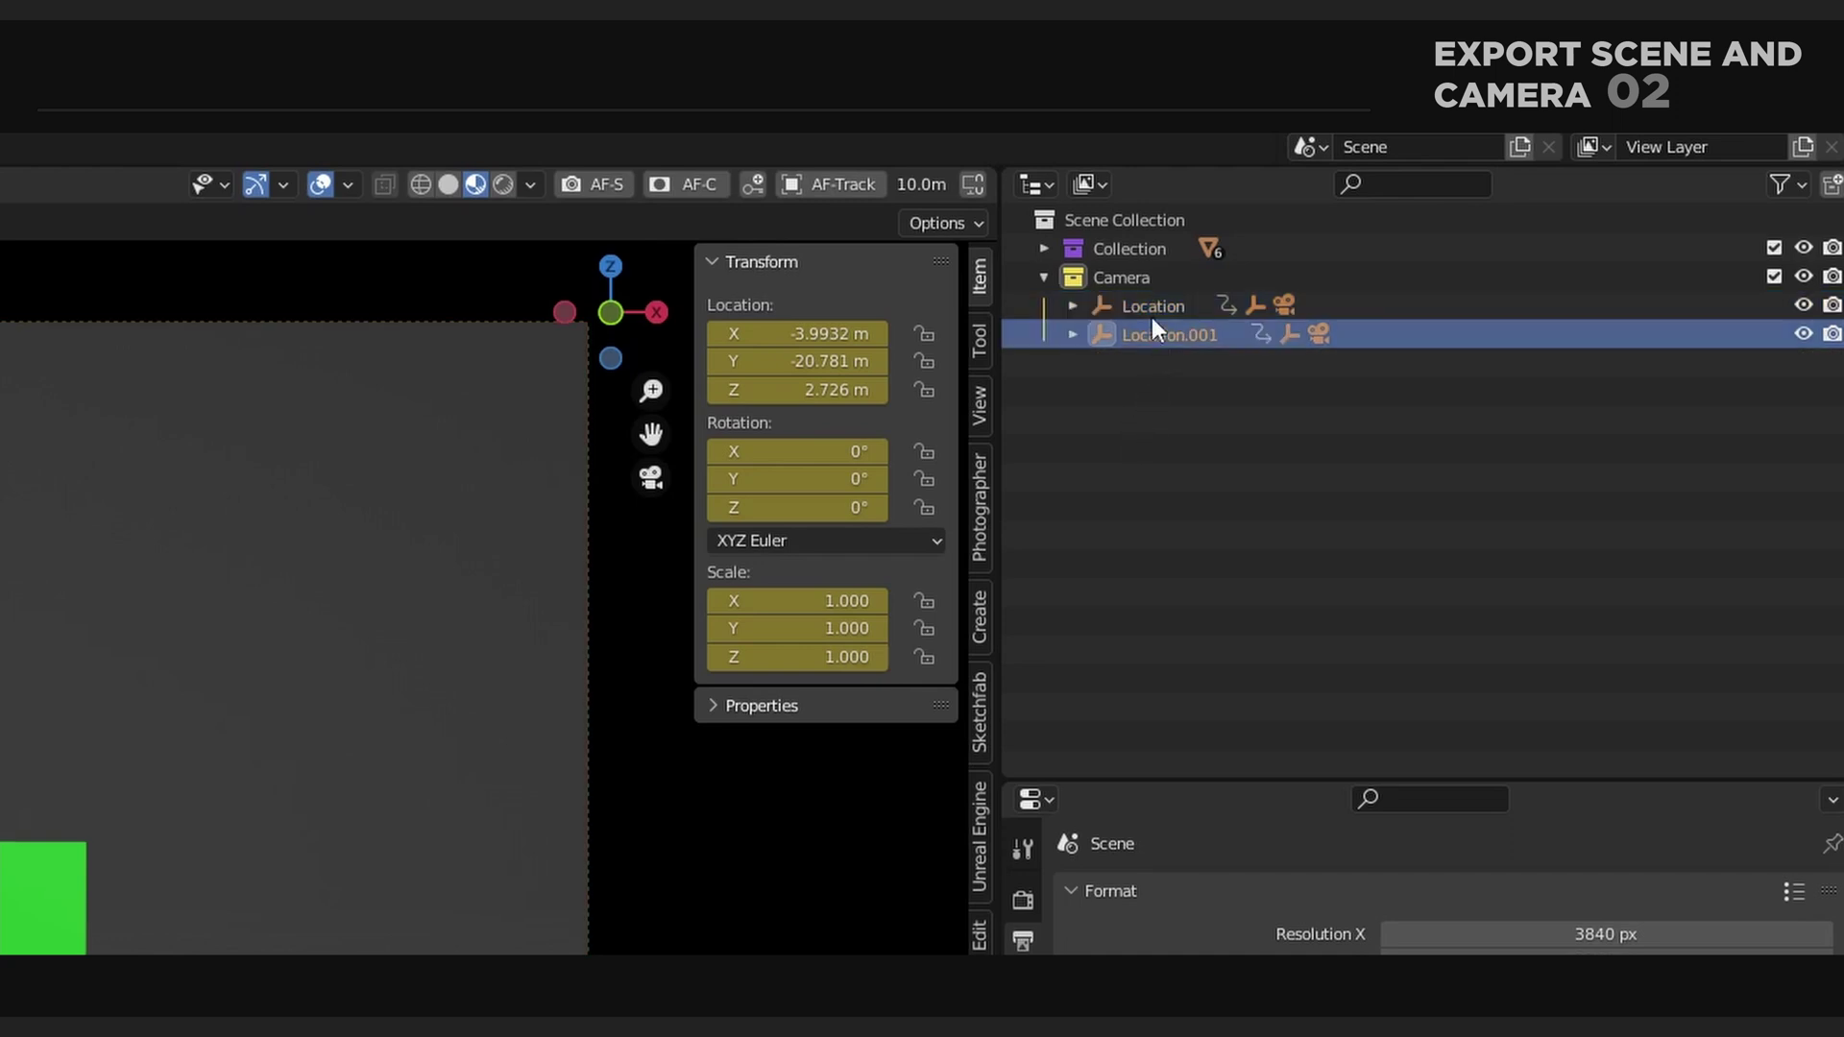
pyautogui.click(1074, 336)
pyautogui.click(1102, 391)
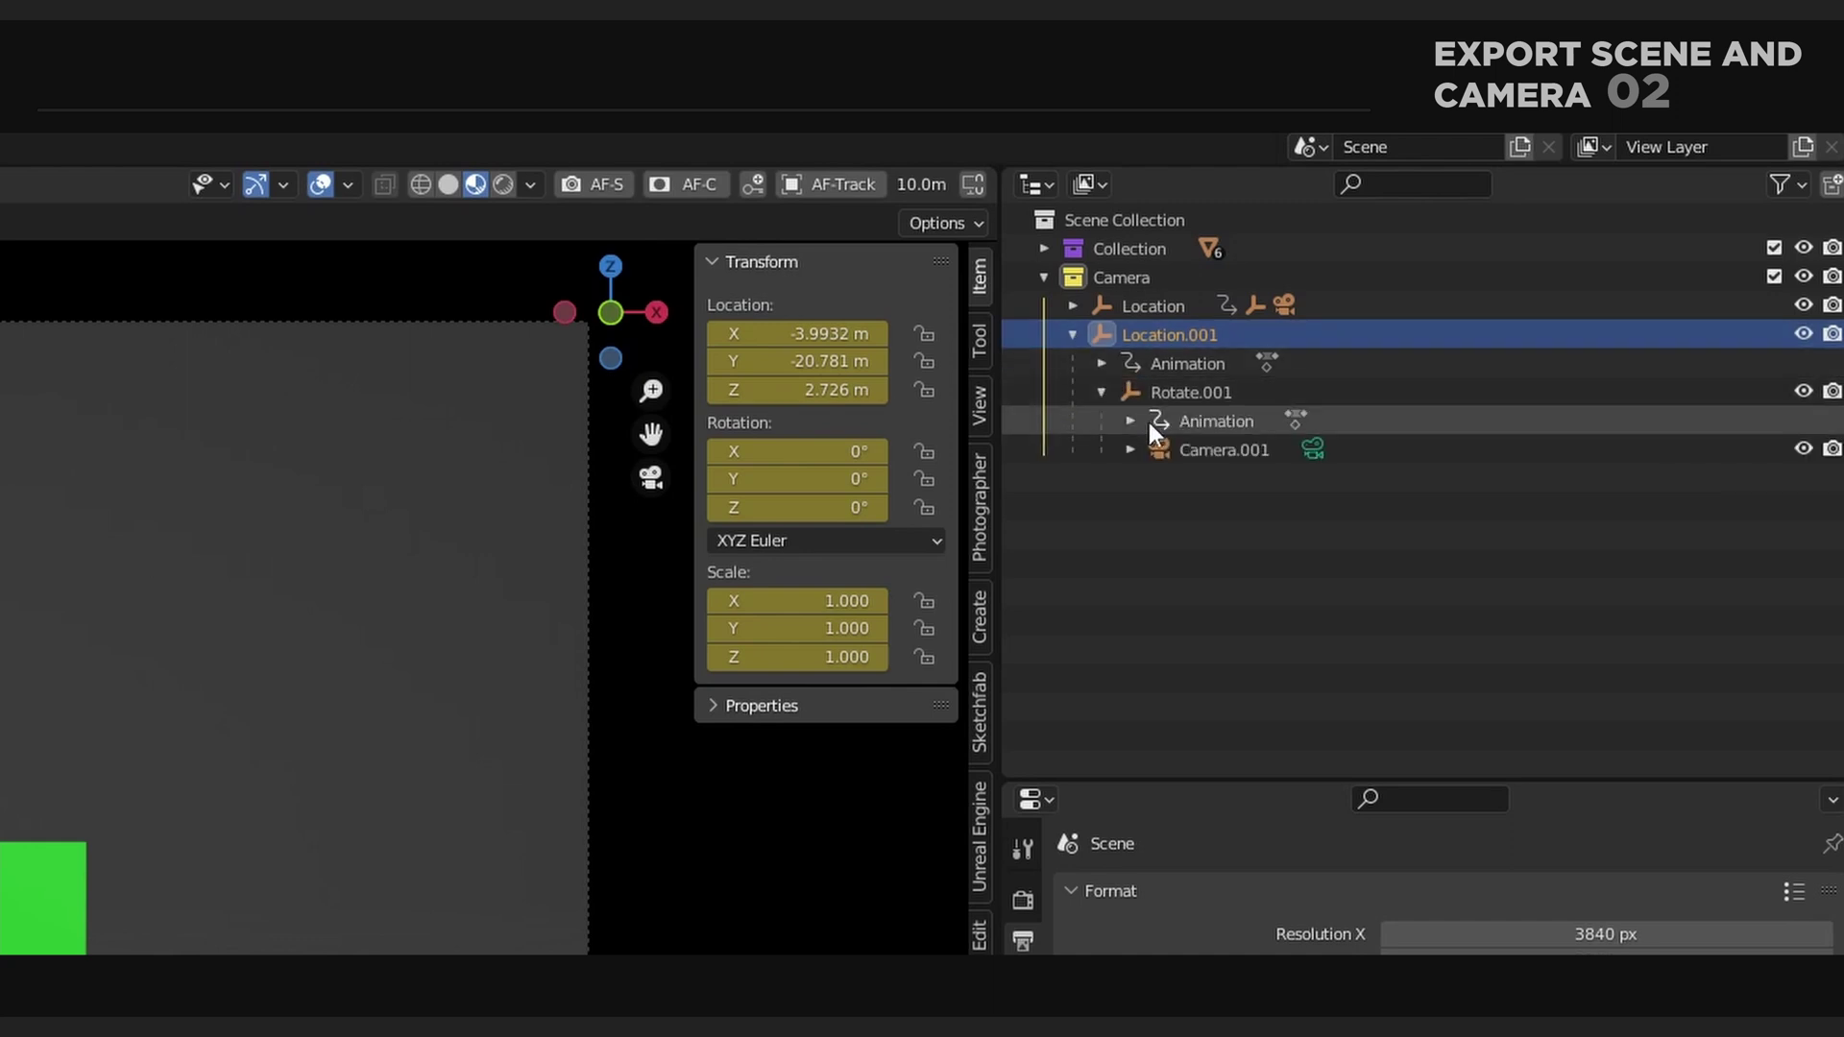
pyautogui.click(1191, 451)
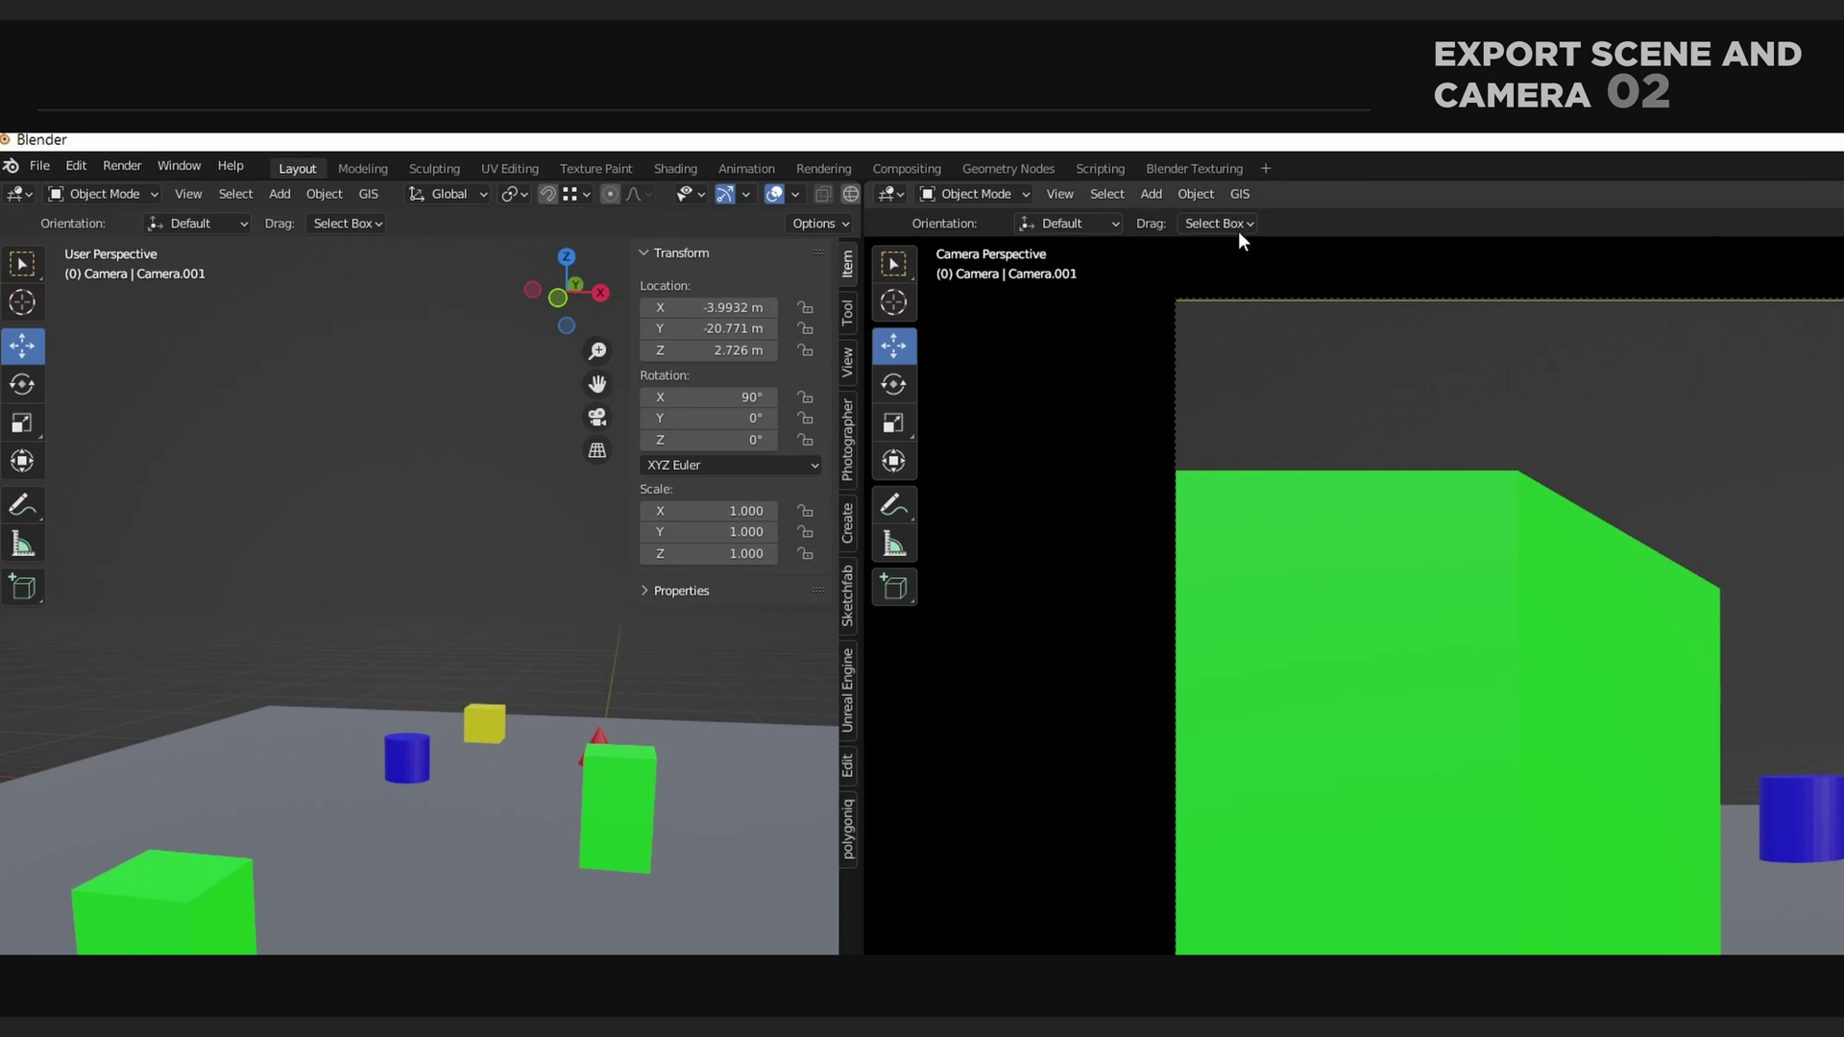
# Bake Camera.001's action with Visual Keying and Clear Parents enabled.
pyautogui.click(1206, 192)
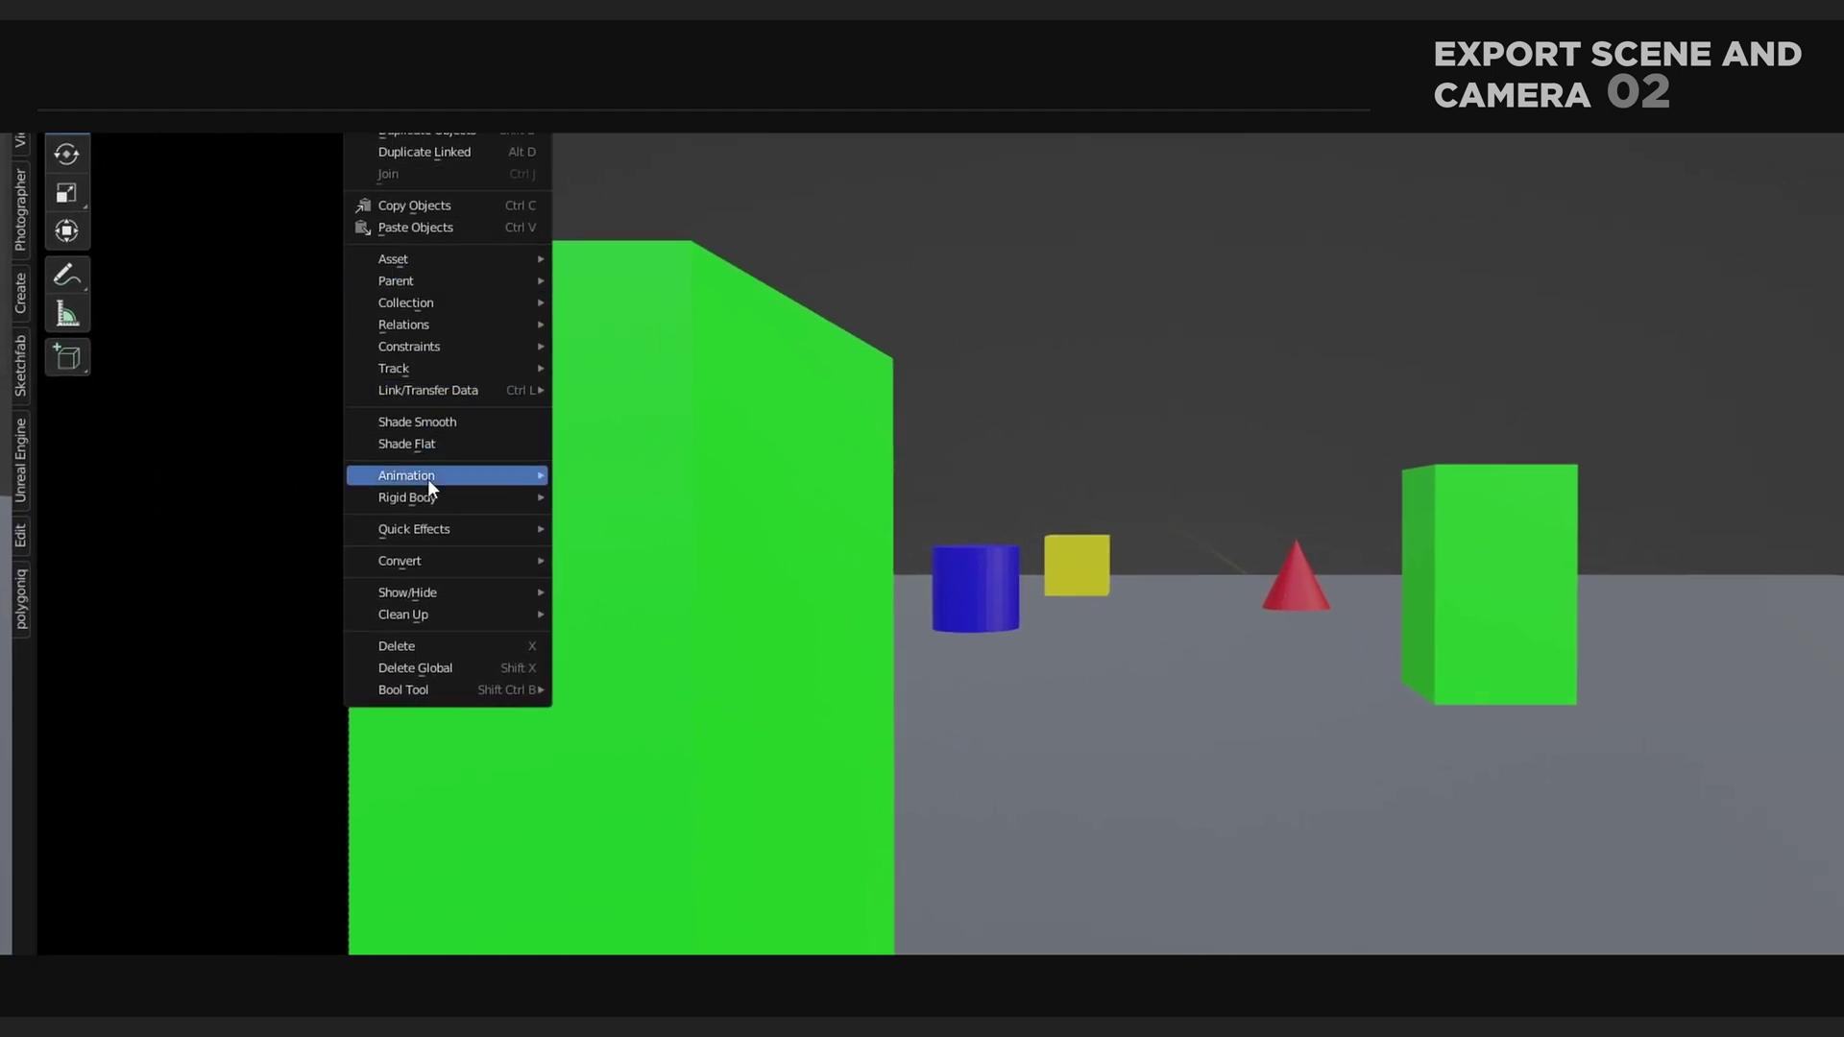
pyautogui.moveTo(429, 482)
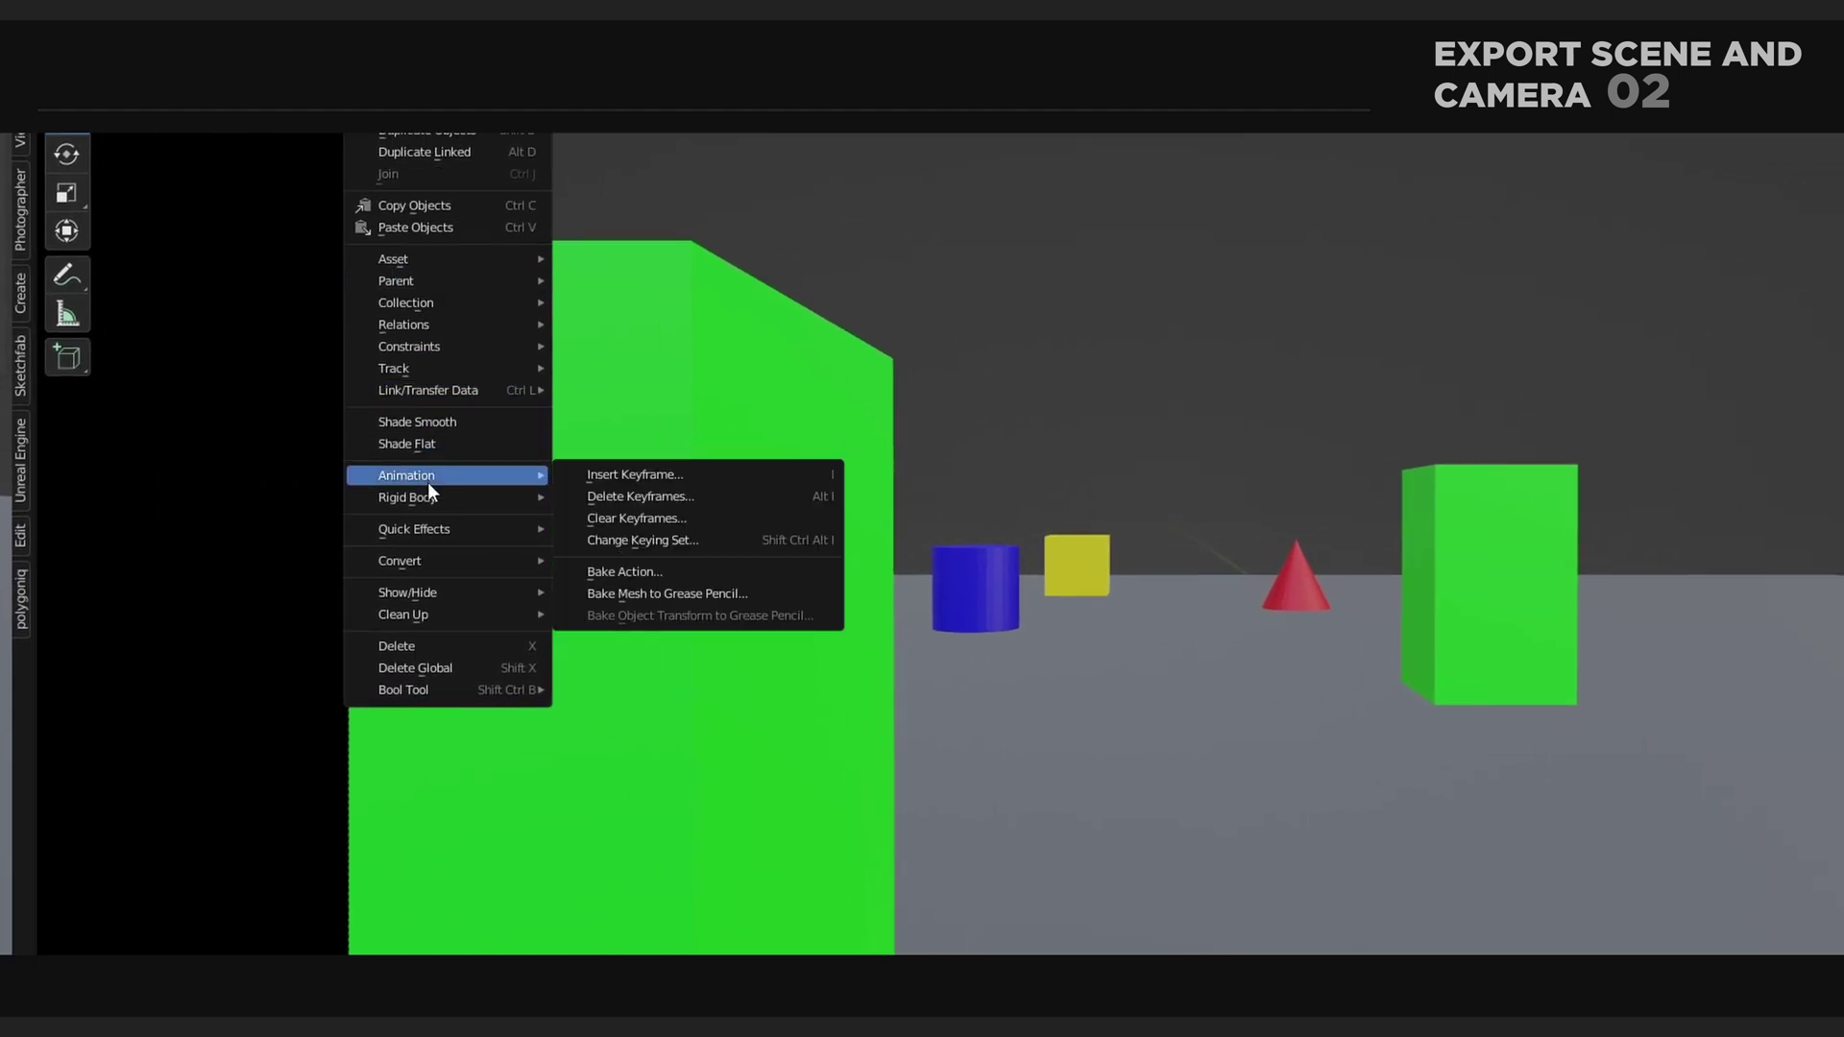
pyautogui.click(647, 570)
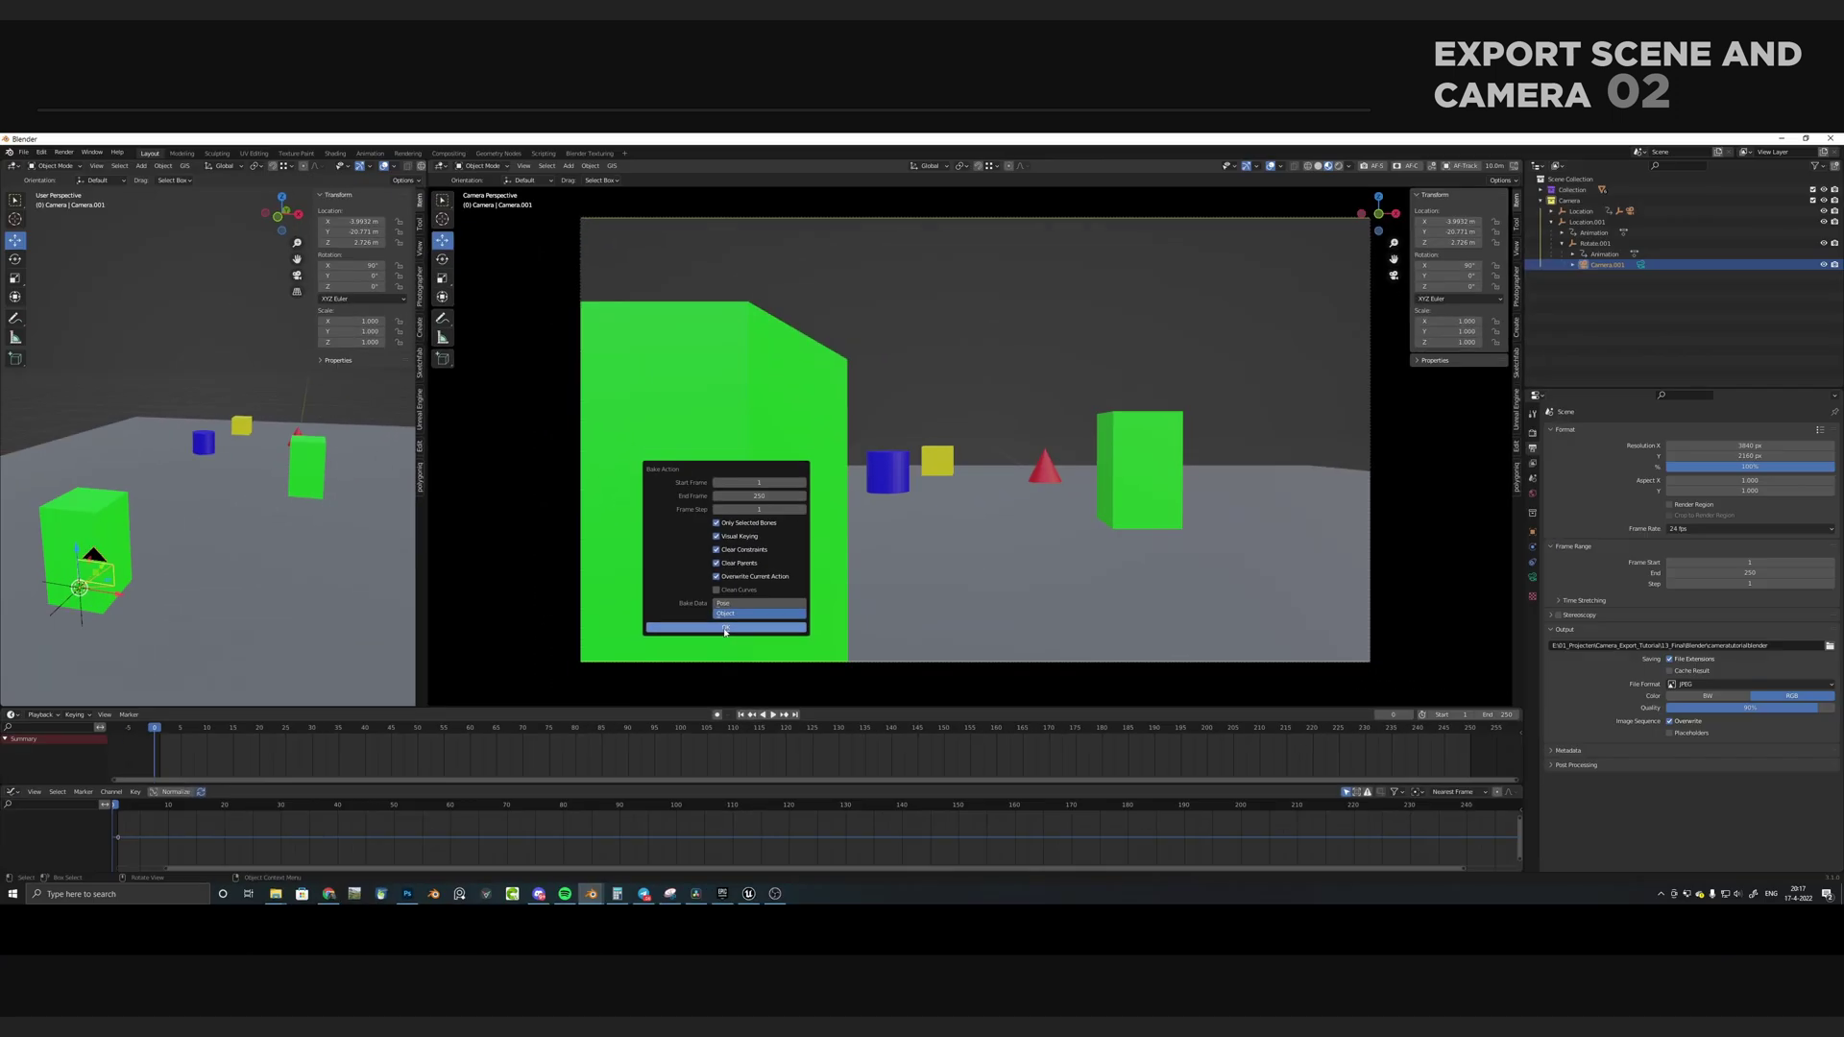
pyautogui.click(725, 628)
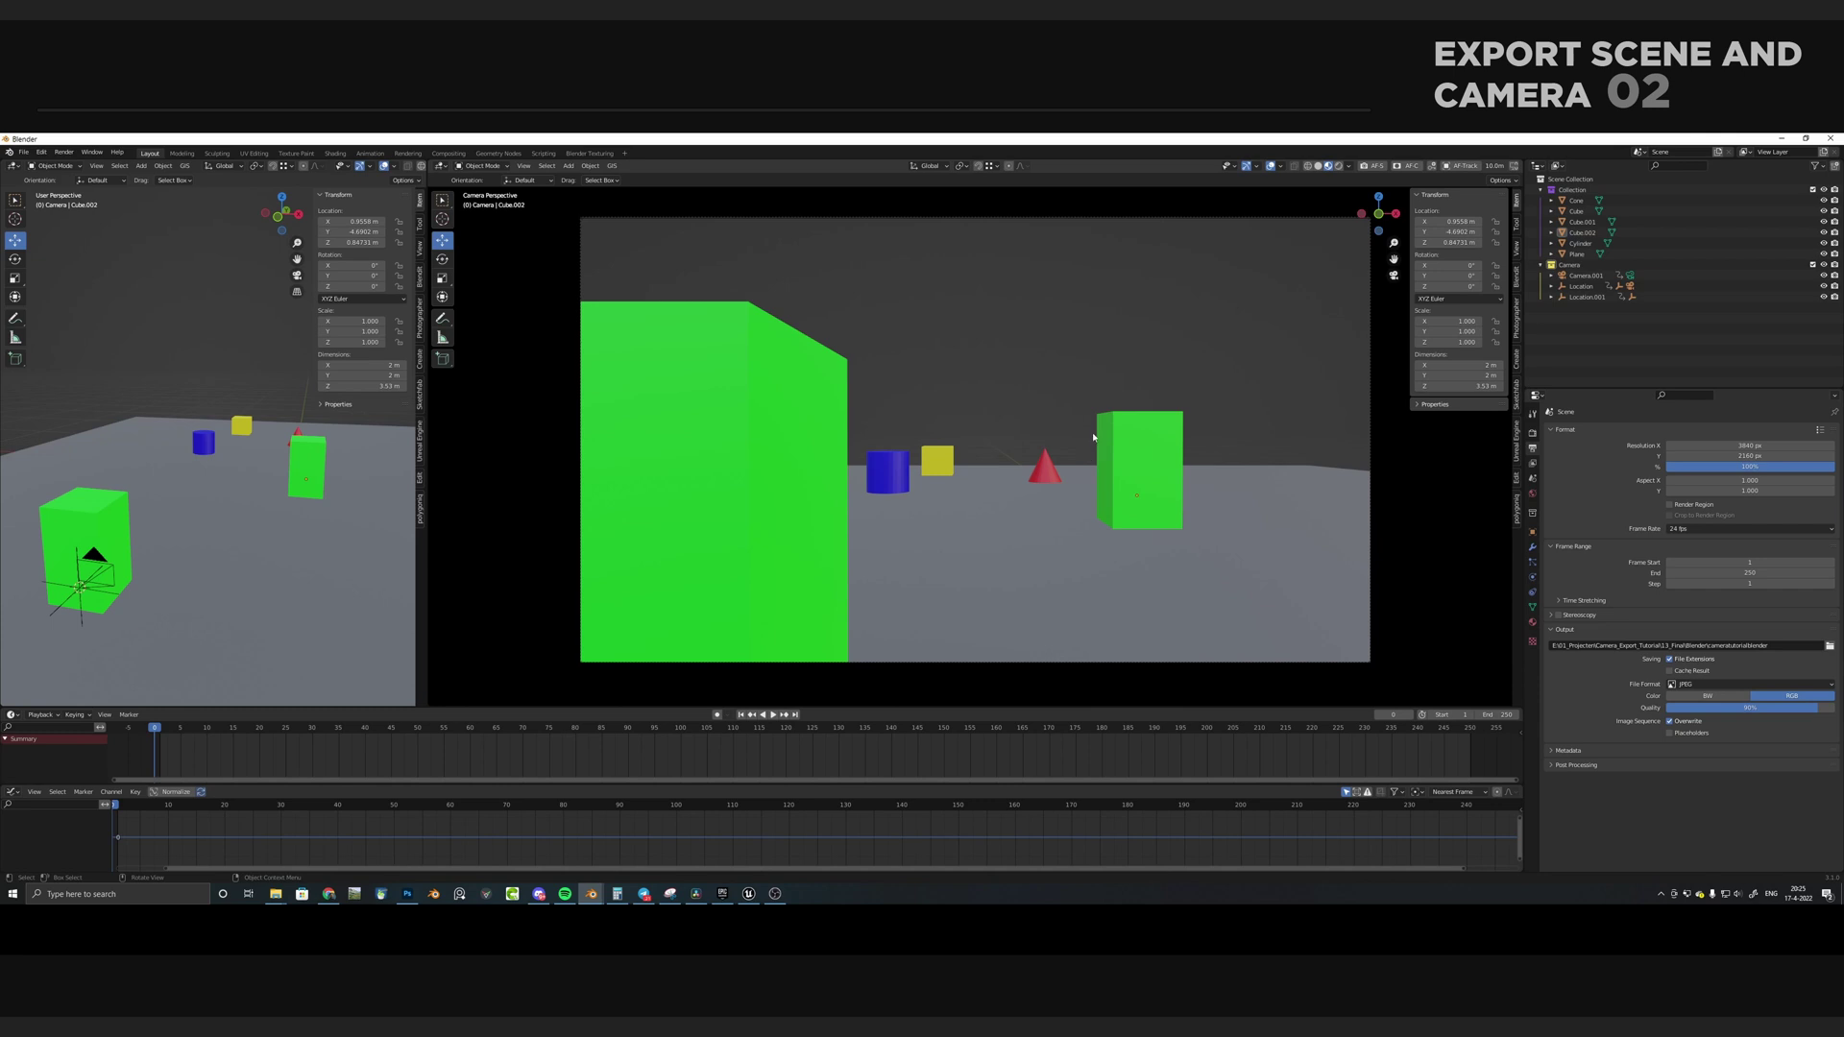
# Select the objects from Cone through Plane, adding Camera.001 as the active object.
pyautogui.click(1576, 200)
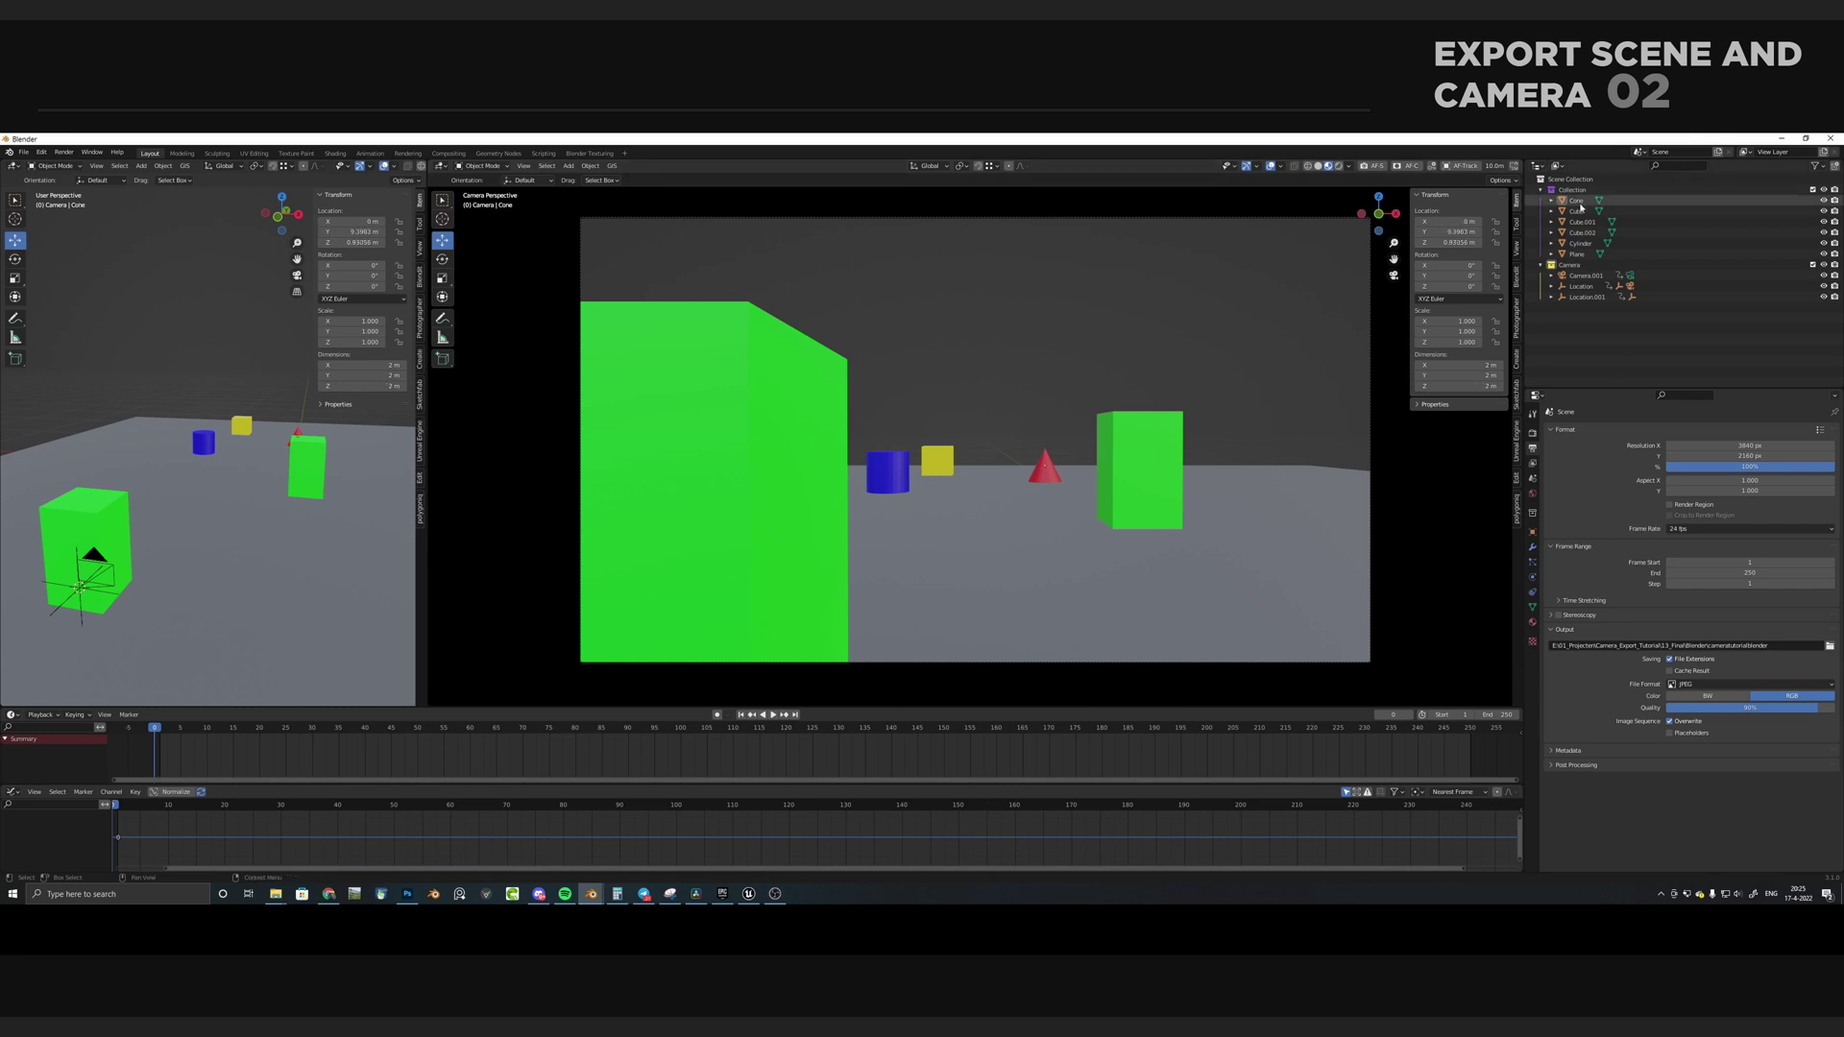
pyautogui.keyDown('shift'); pyautogui.click(1584, 256); pyautogui.keyUp('shift')
pyautogui.keyDown('ctrl'); pyautogui.click(1586, 275); pyautogui.keyUp('ctrl')
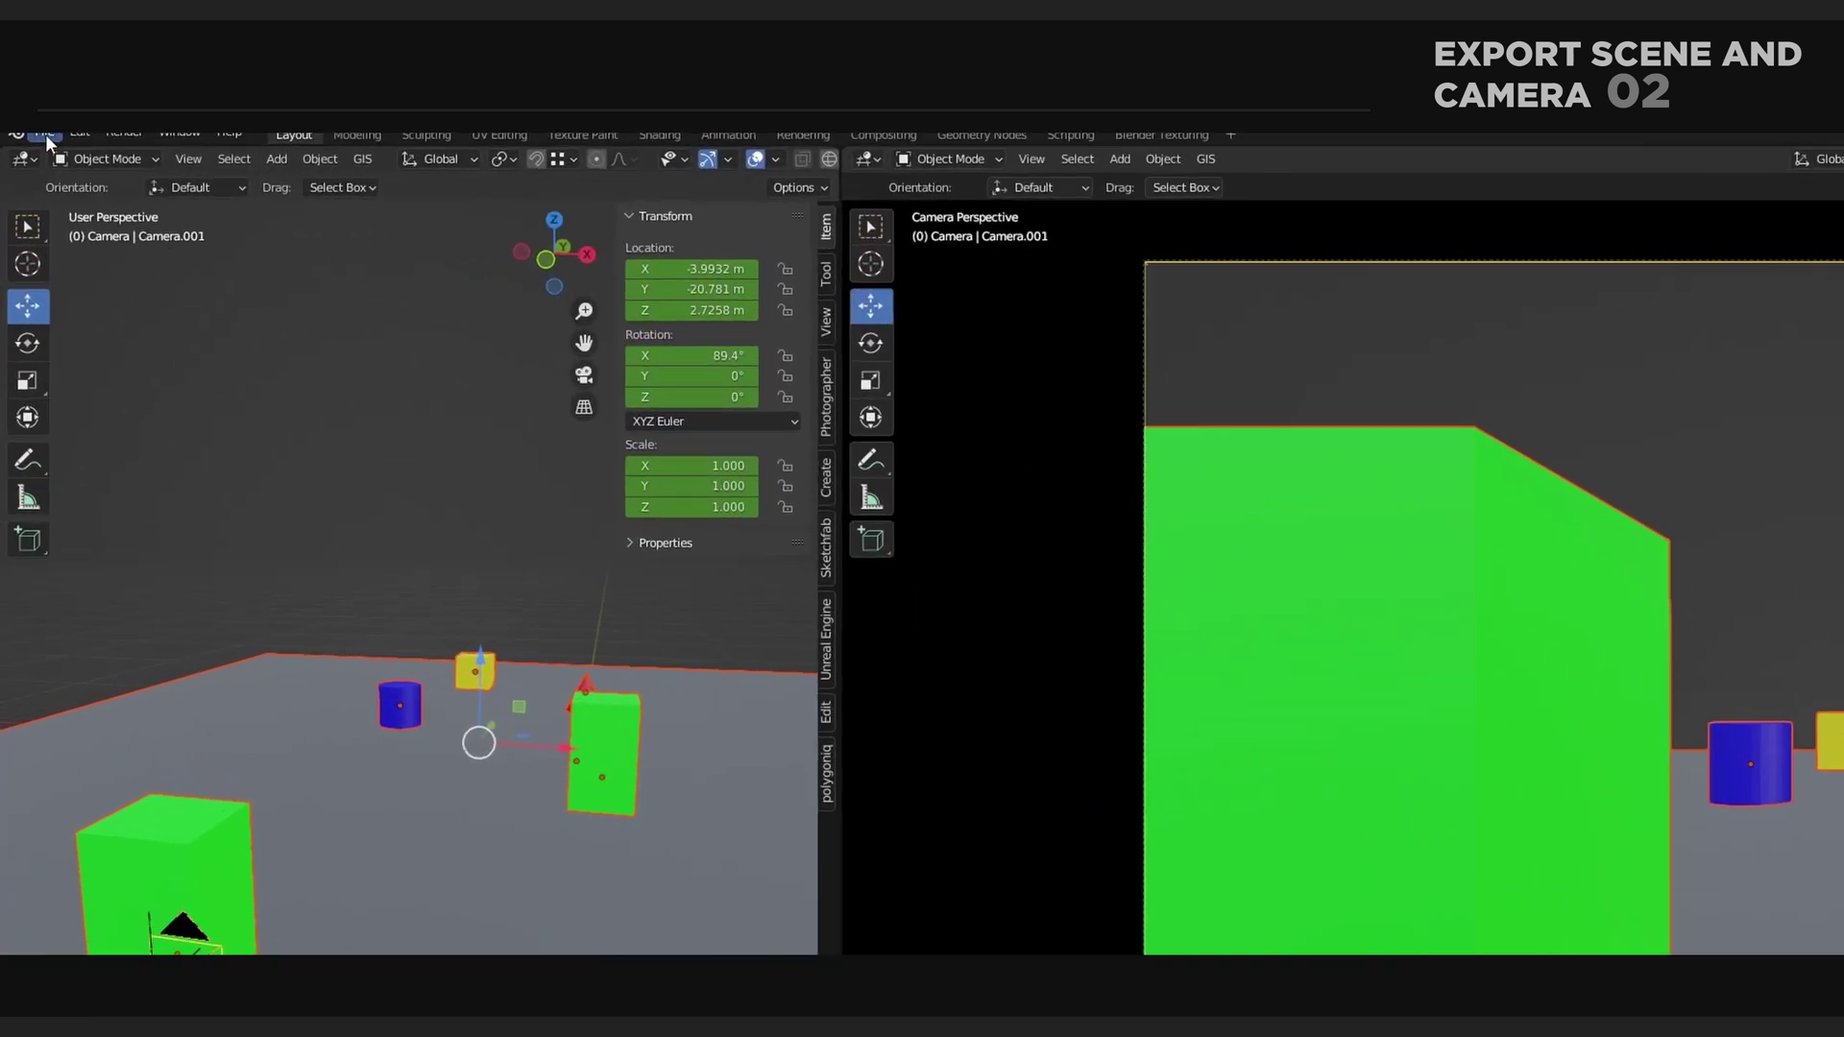
# Start a Universal Scene Description export with the file name Scene_Camera_v01.usdc.
pyautogui.click(23, 151)
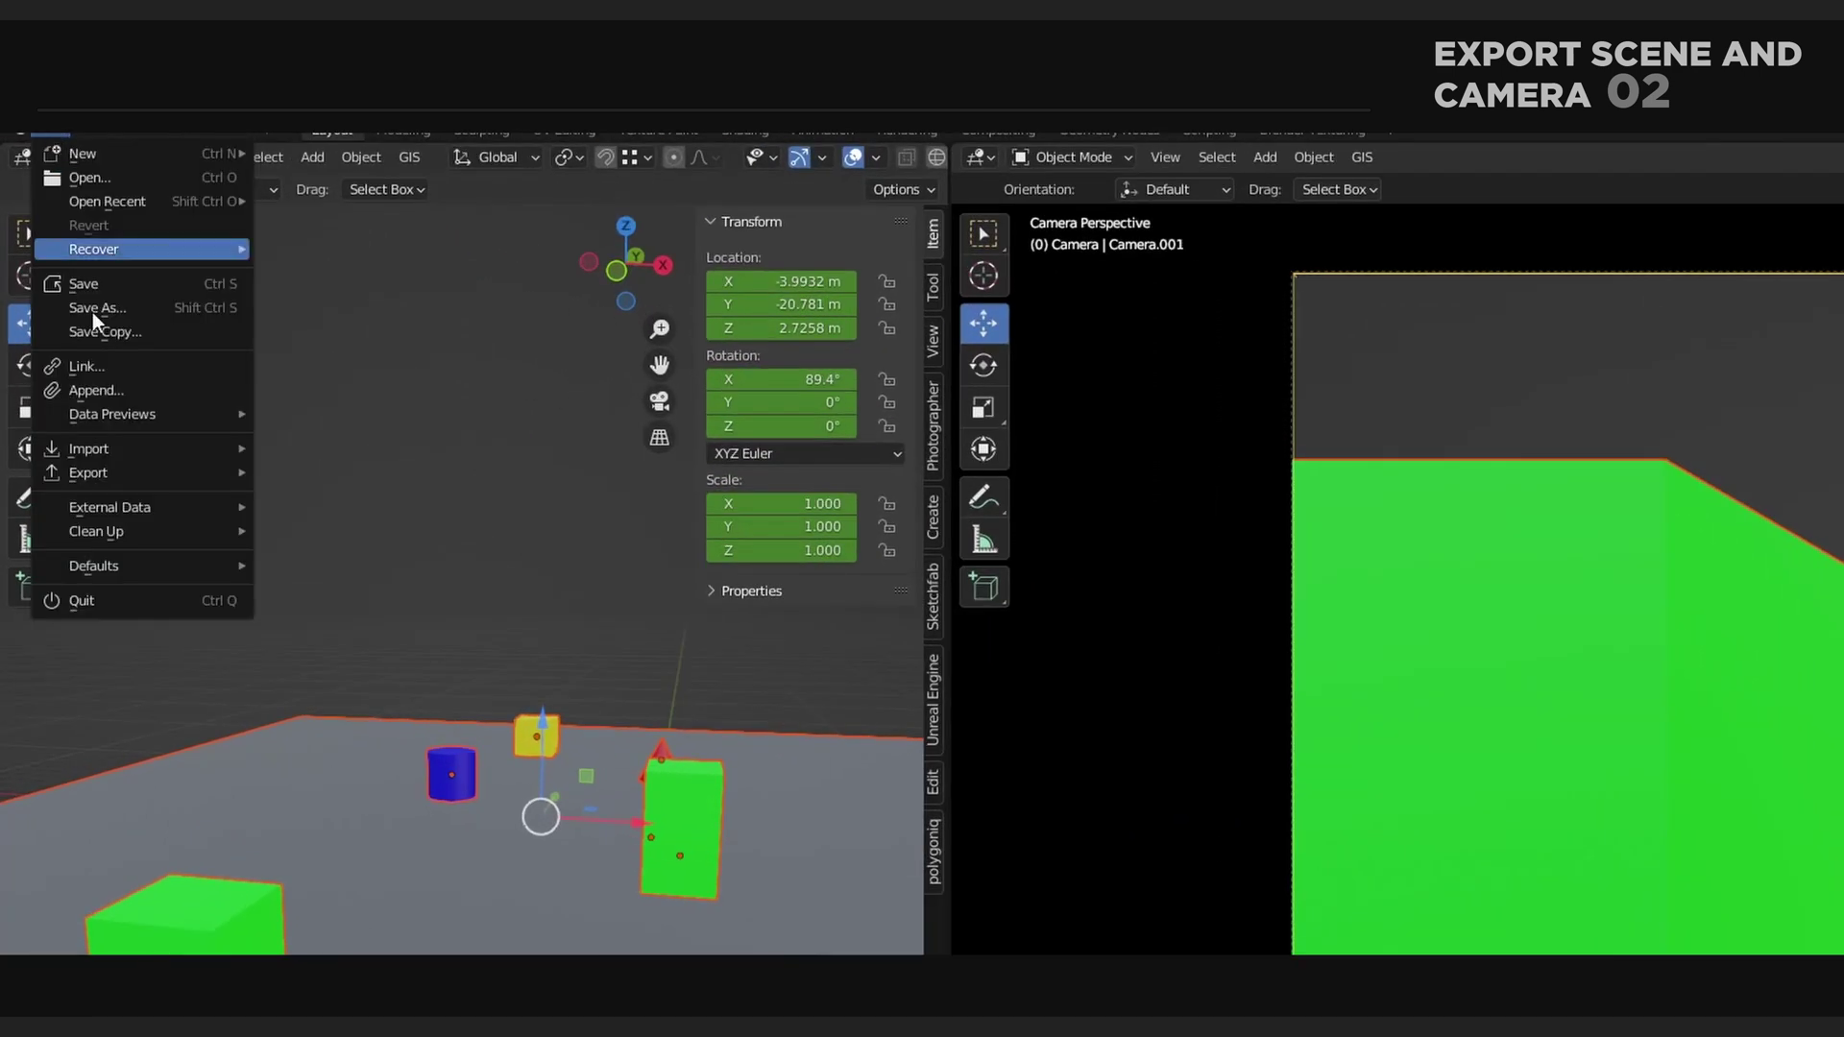
pyautogui.moveTo(44, 313)
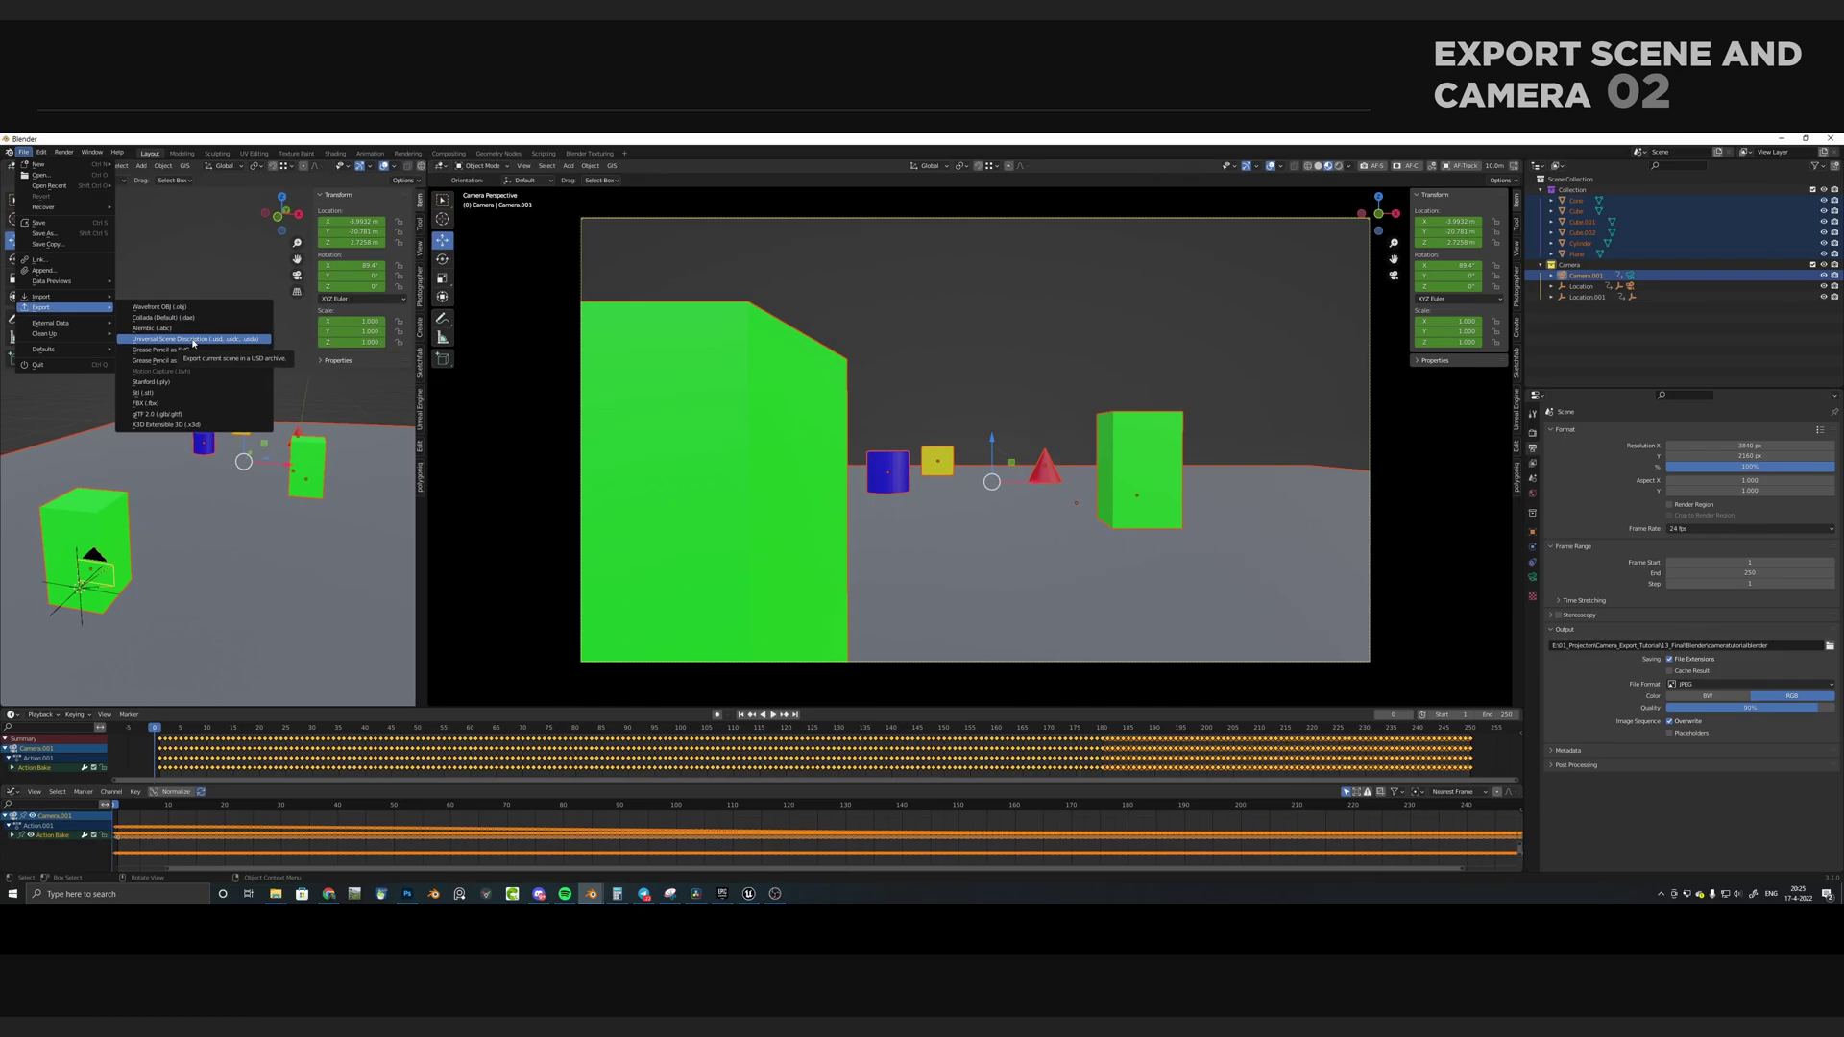
pyautogui.click(375, 498)
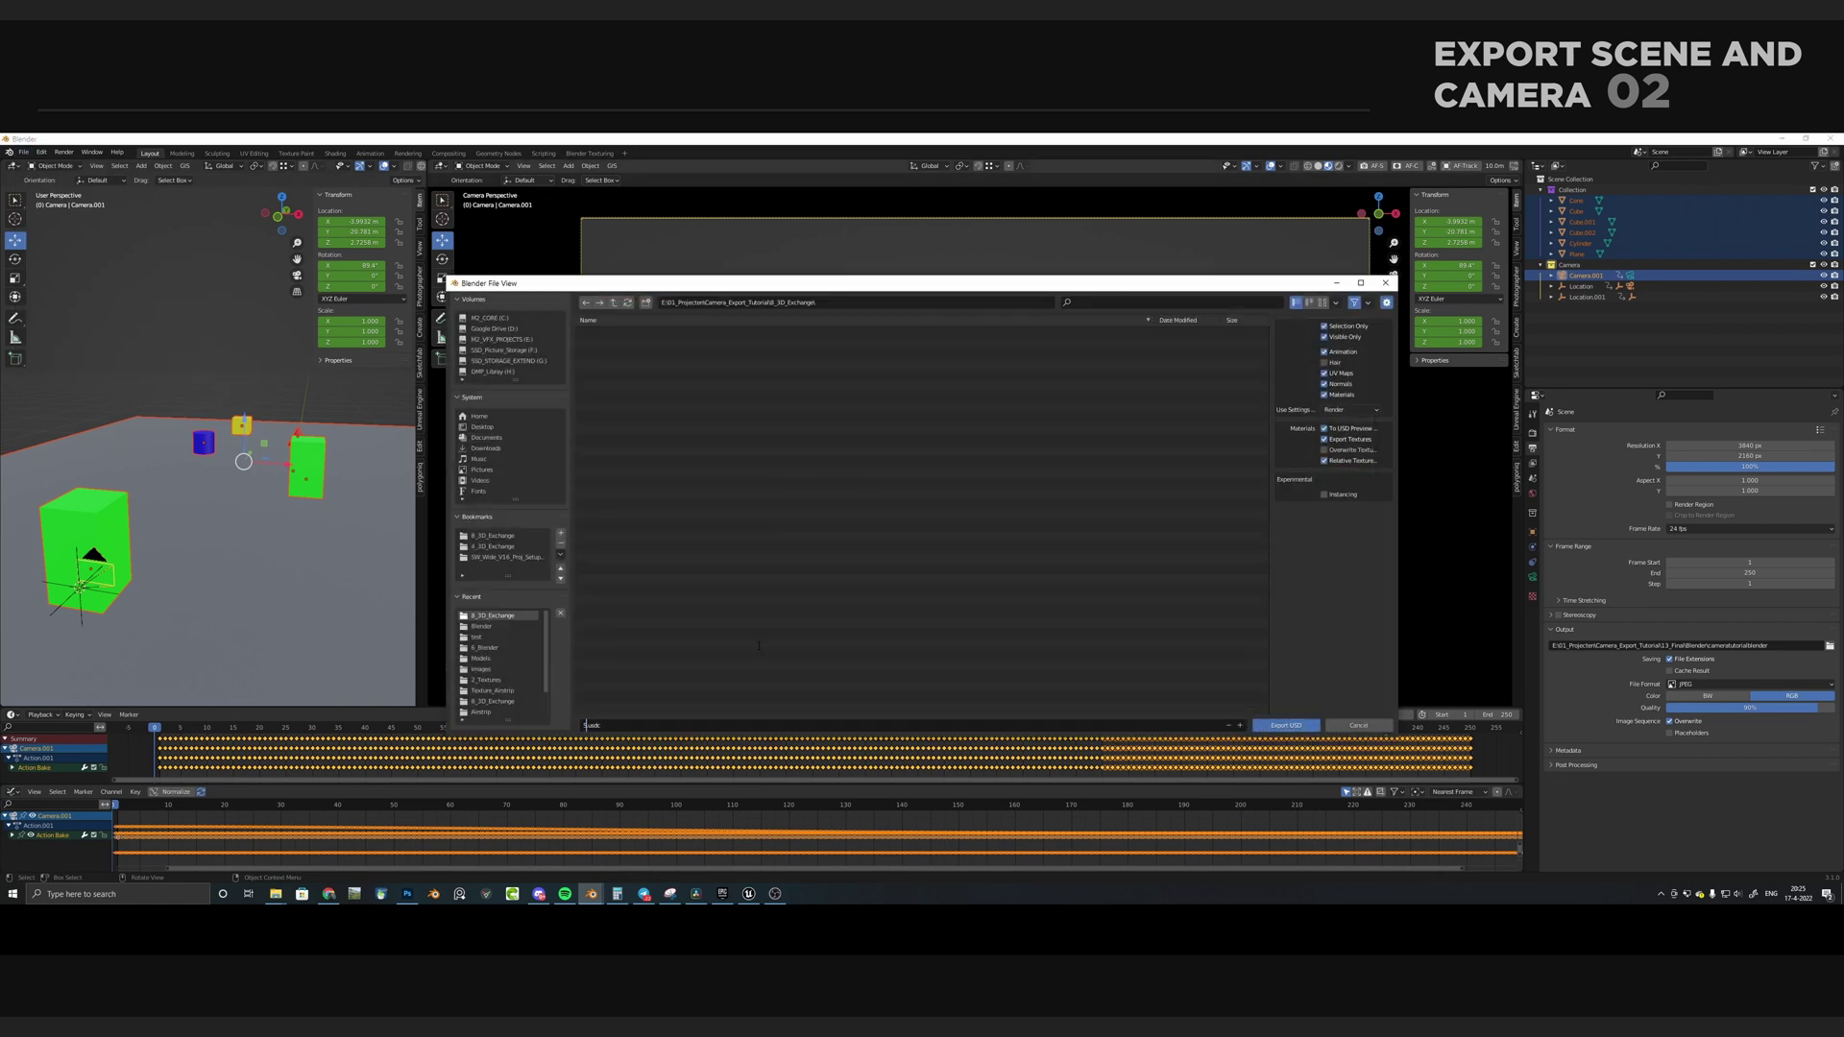
pyautogui.write('Scene_Camera_v01')
pyautogui.click(1170, 288)
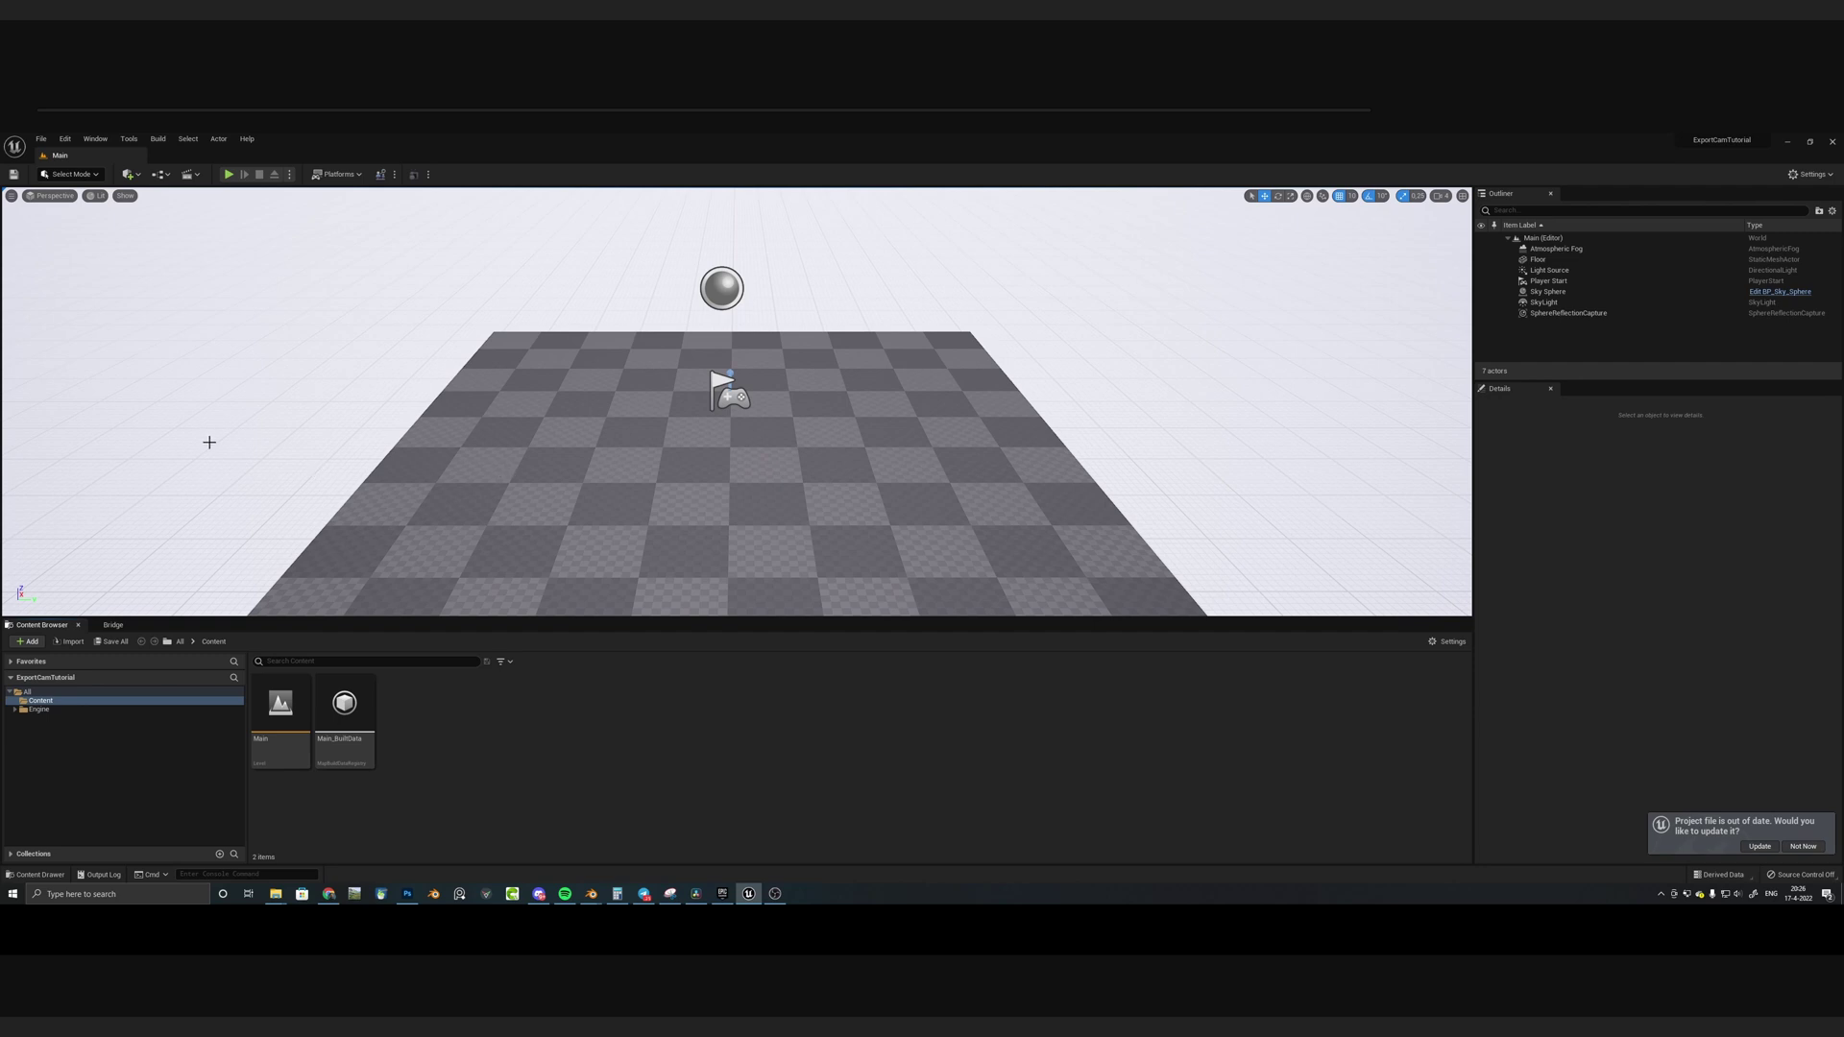
# Enable the beta USD Importer plugin from Edit > Plugins, accept the warning, and restart the editor.
pyautogui.click(67, 141)
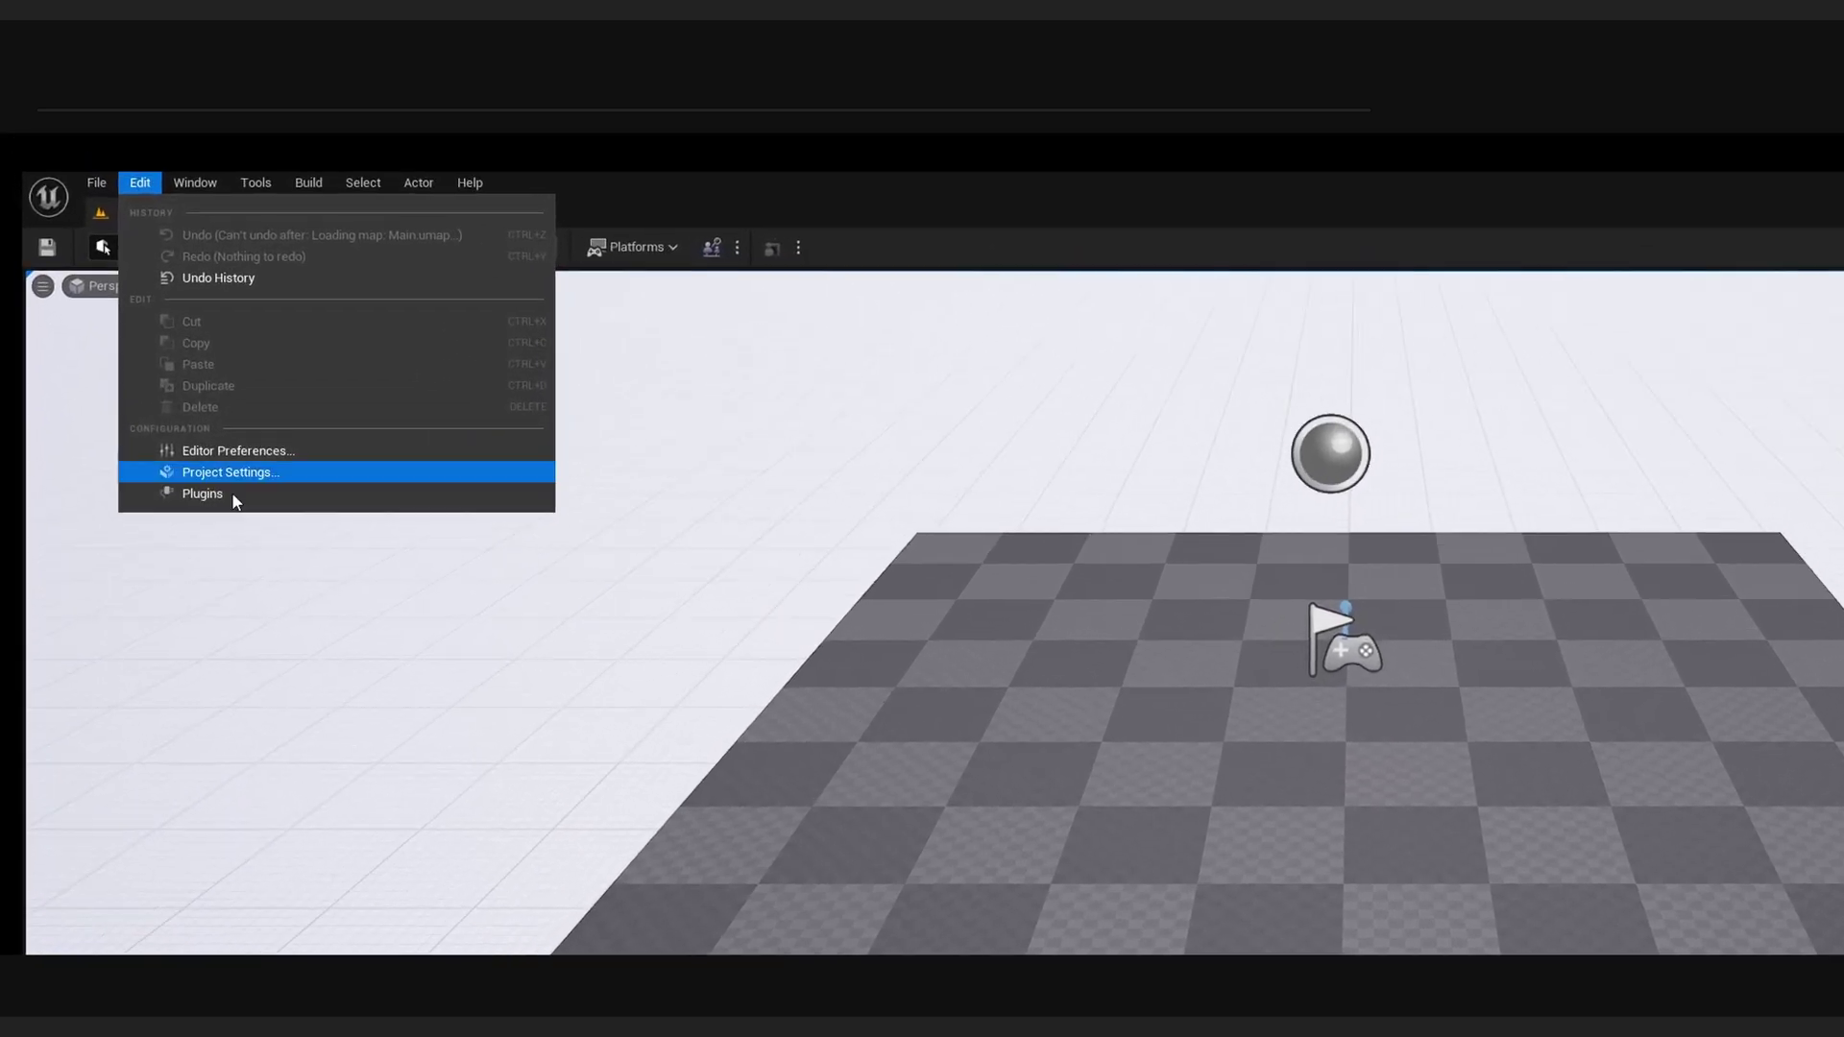
pyautogui.click(106, 308)
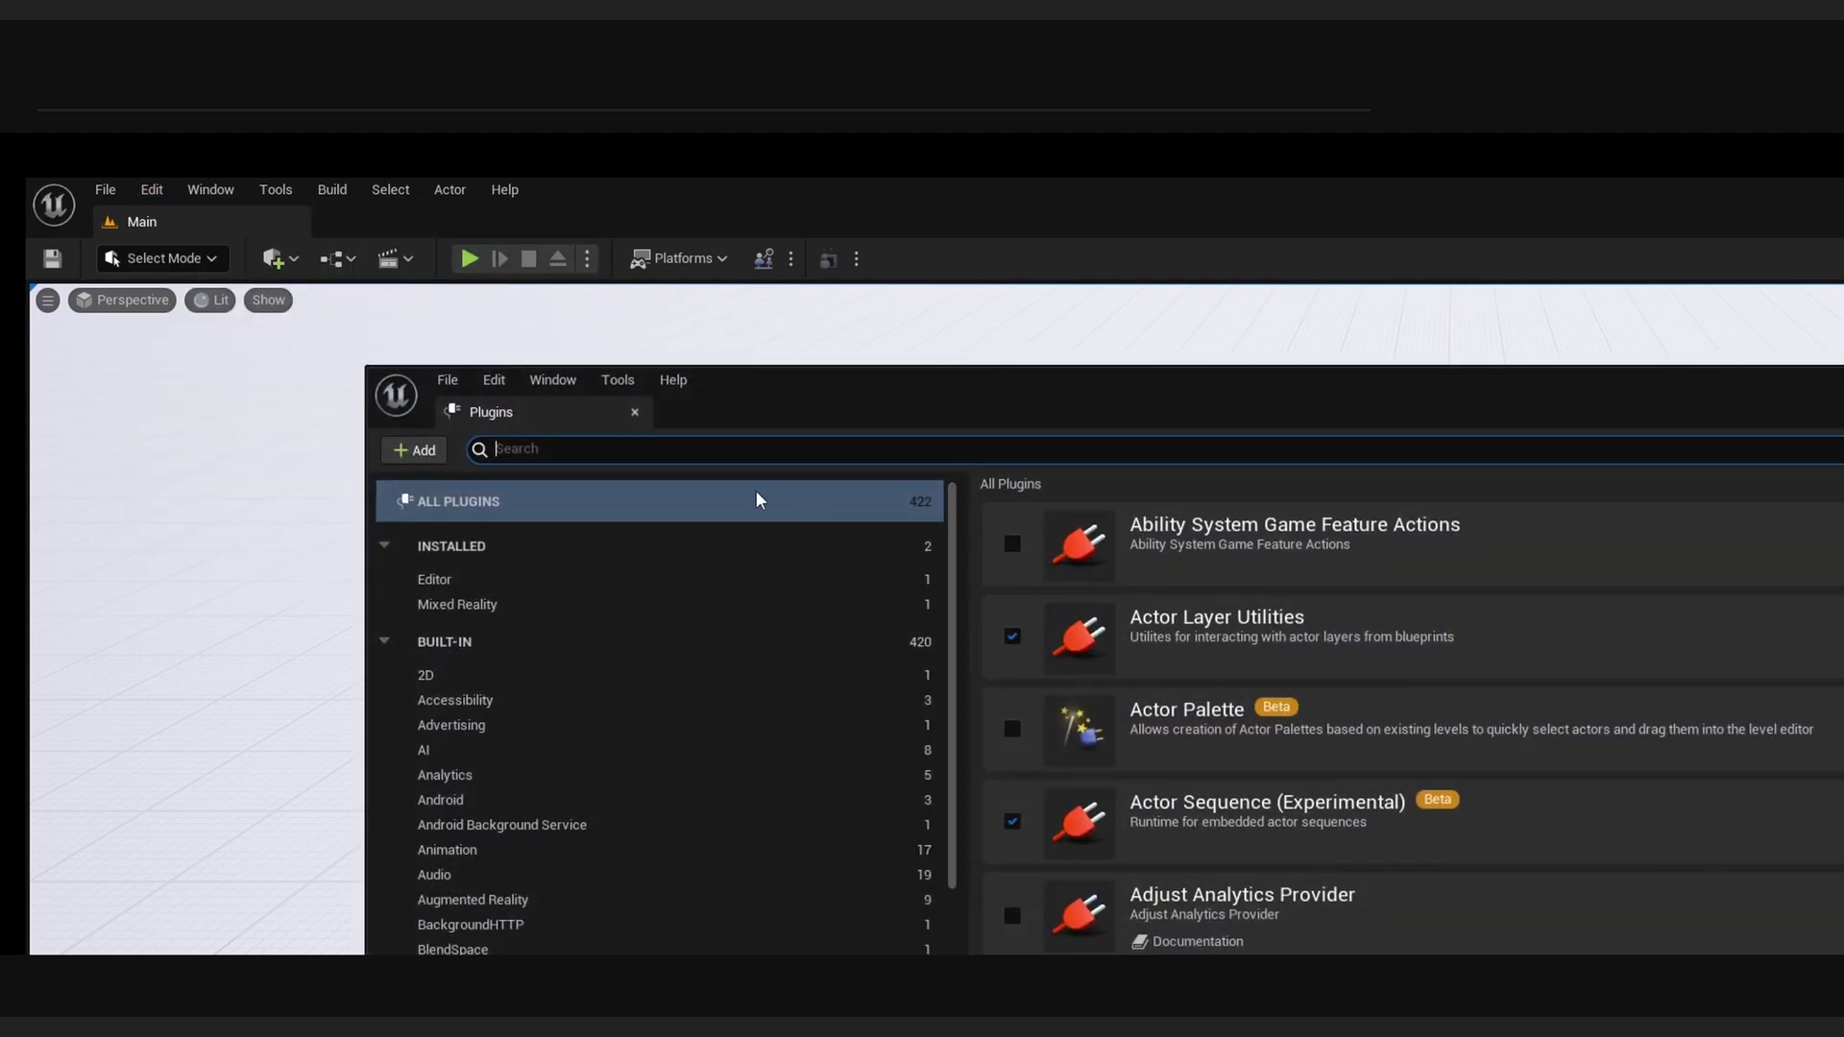
pyautogui.write('usd')
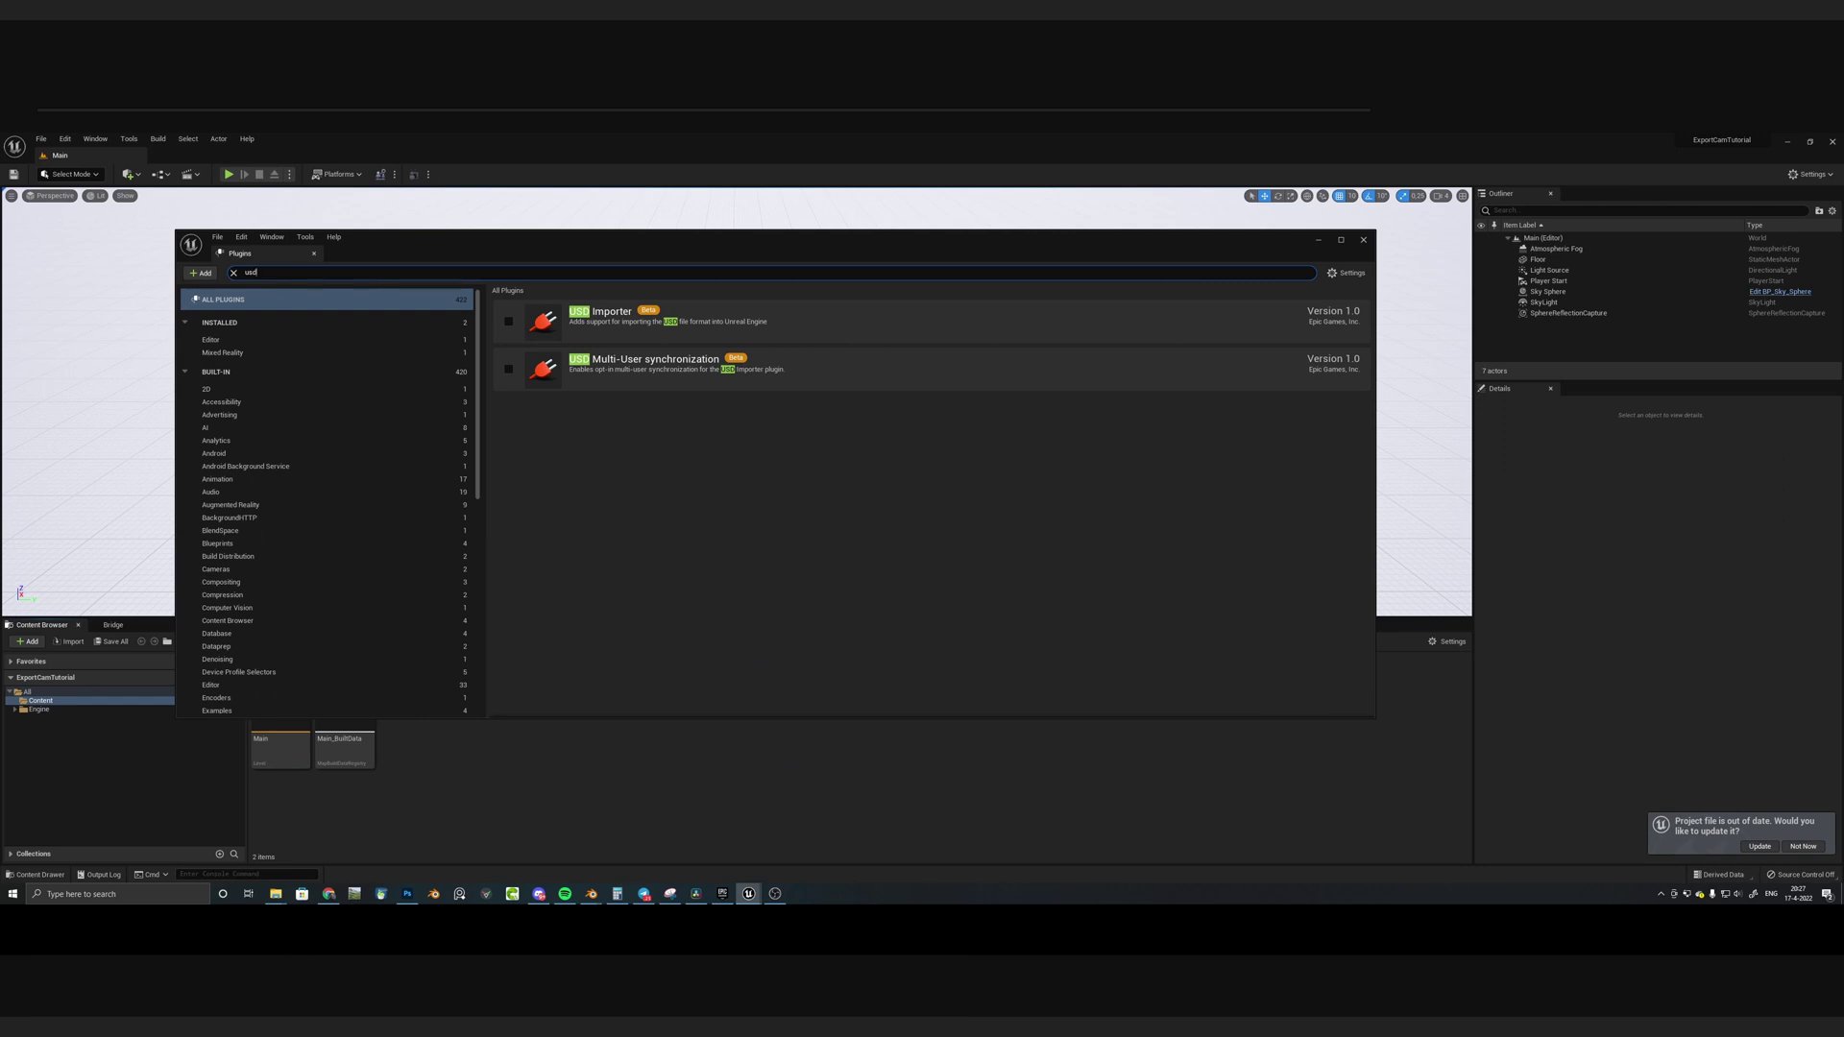
pyautogui.click(510, 324)
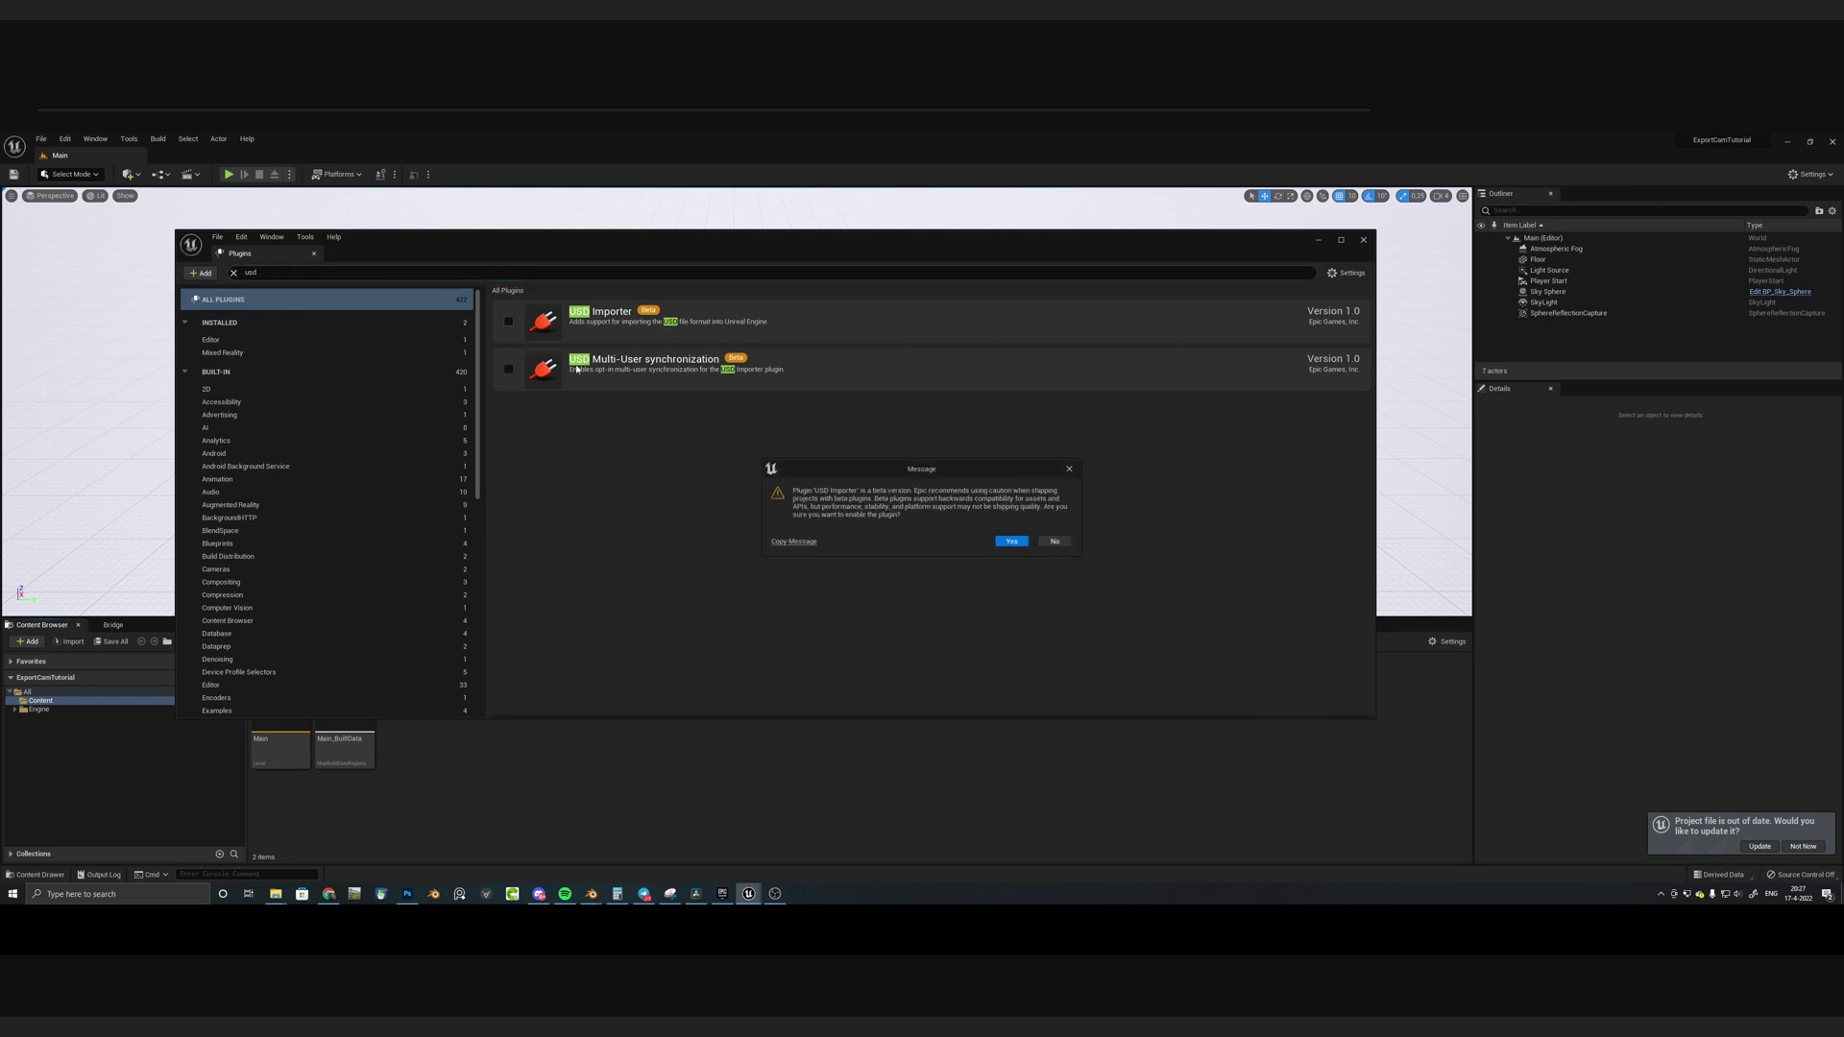
pyautogui.click(1013, 544)
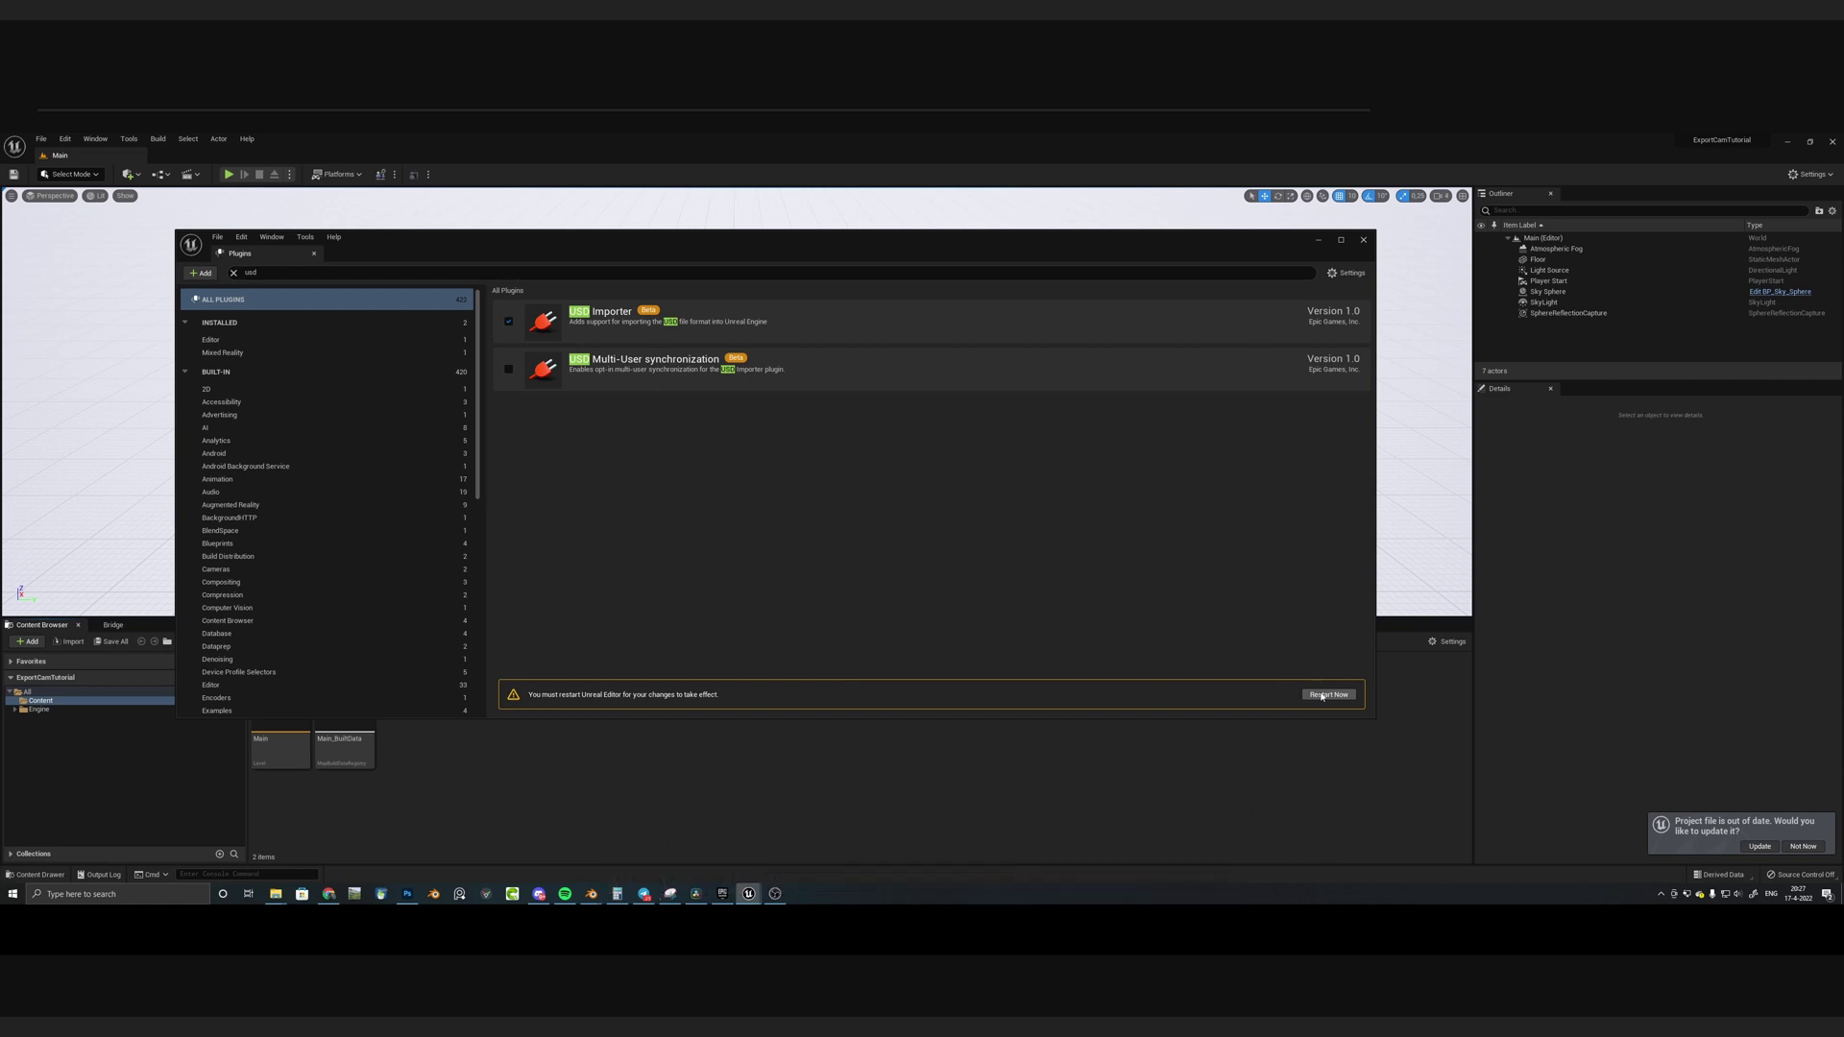
pyautogui.click(1326, 694)
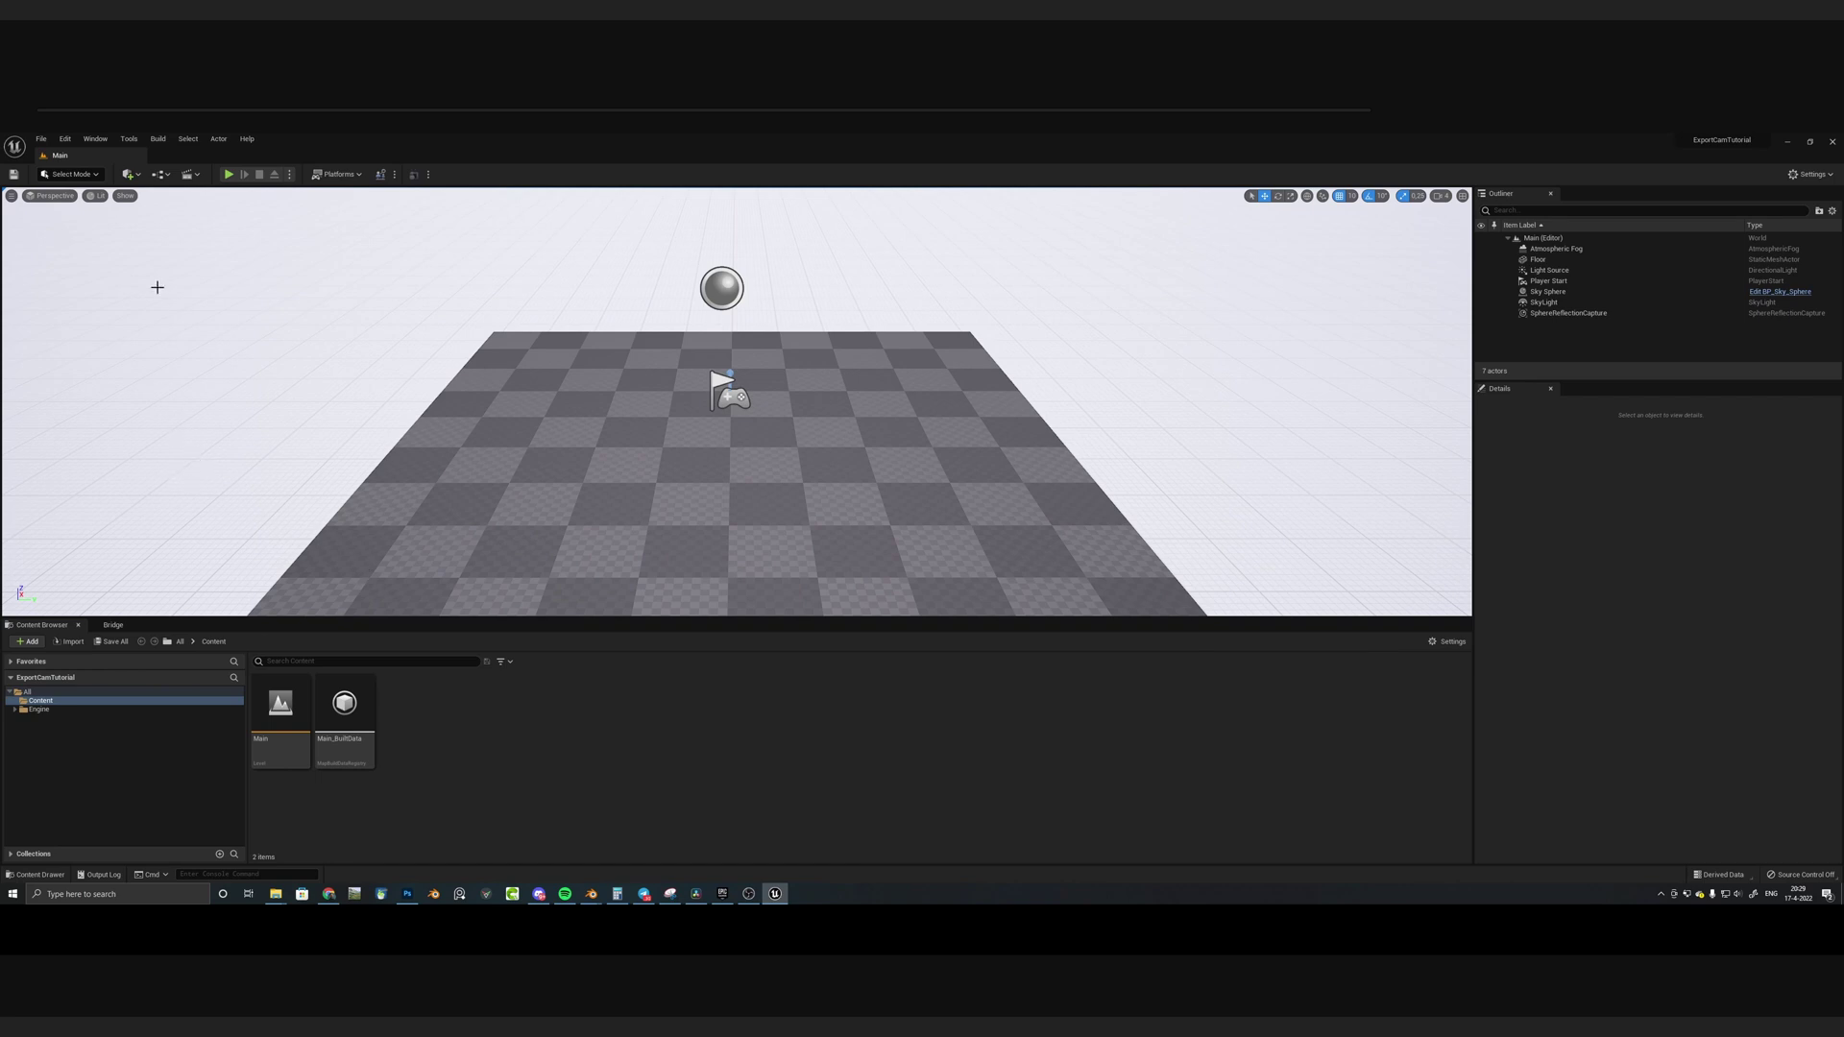
# Open the USD Stage window from Window > Virtual Production.
pyautogui.click(95, 139)
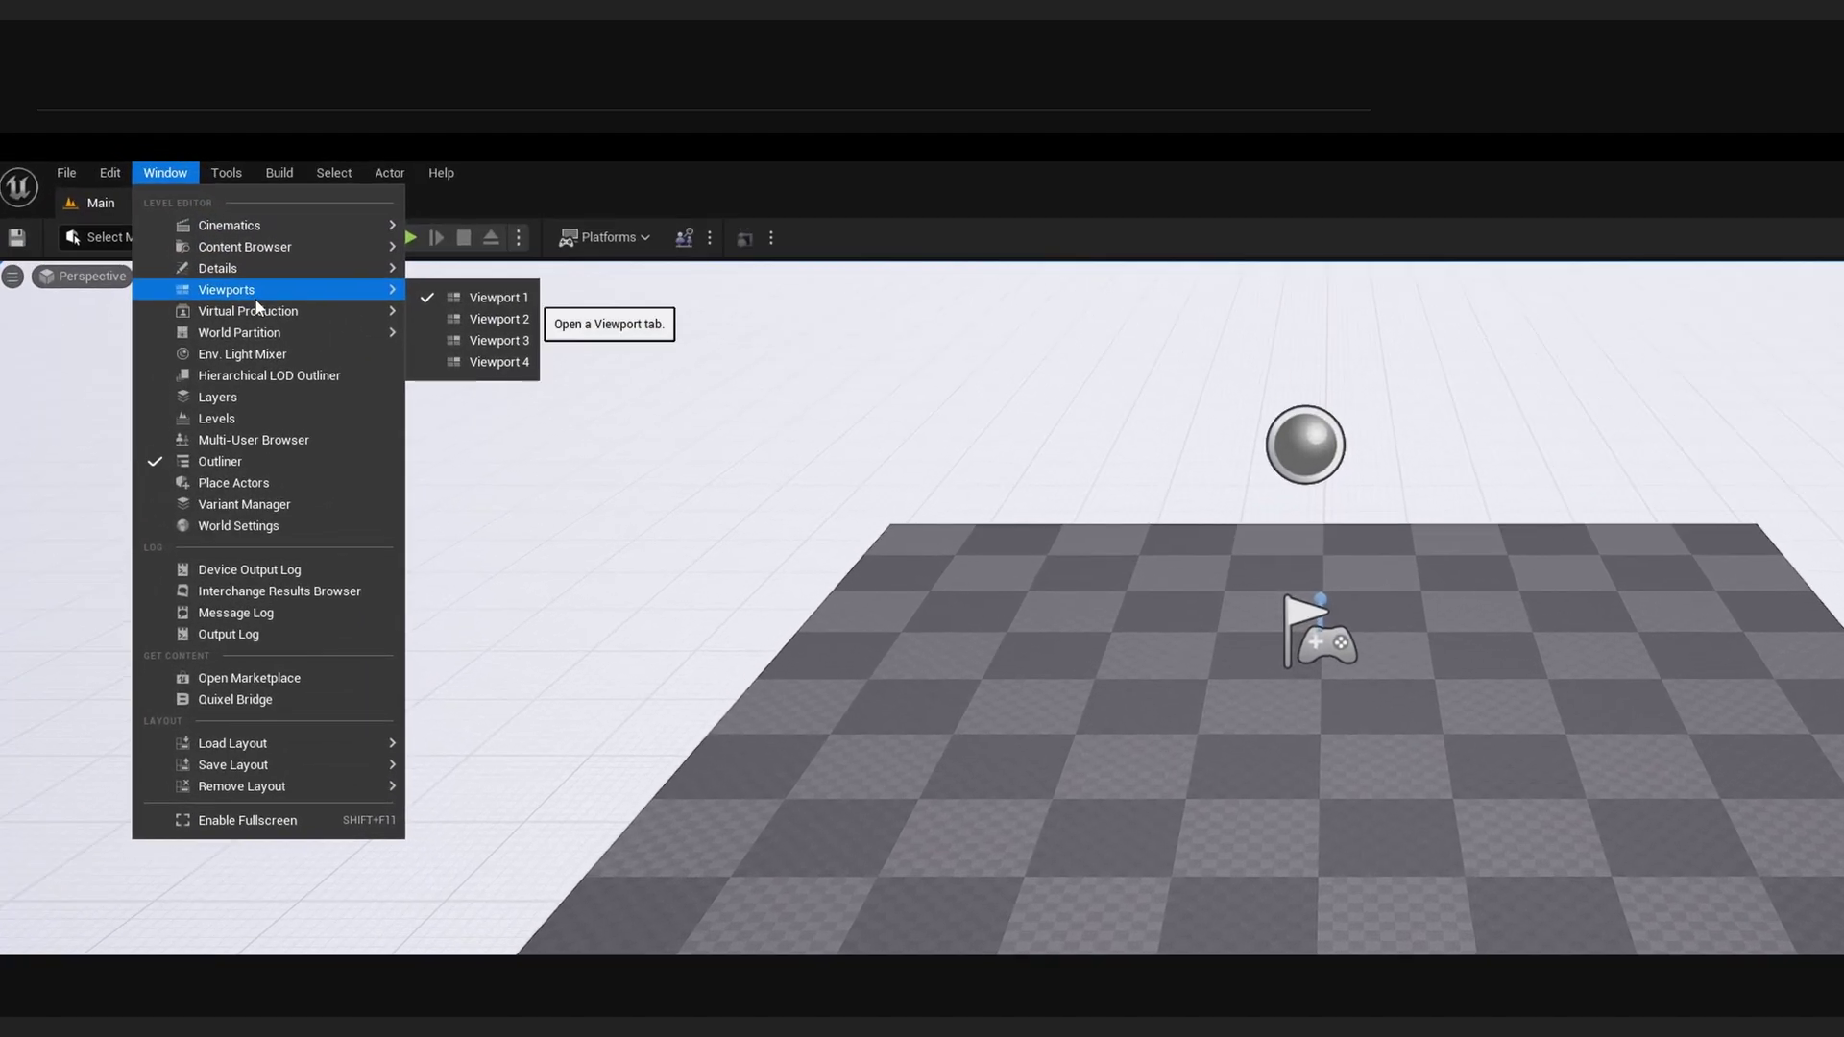
pyautogui.moveTo(144, 219)
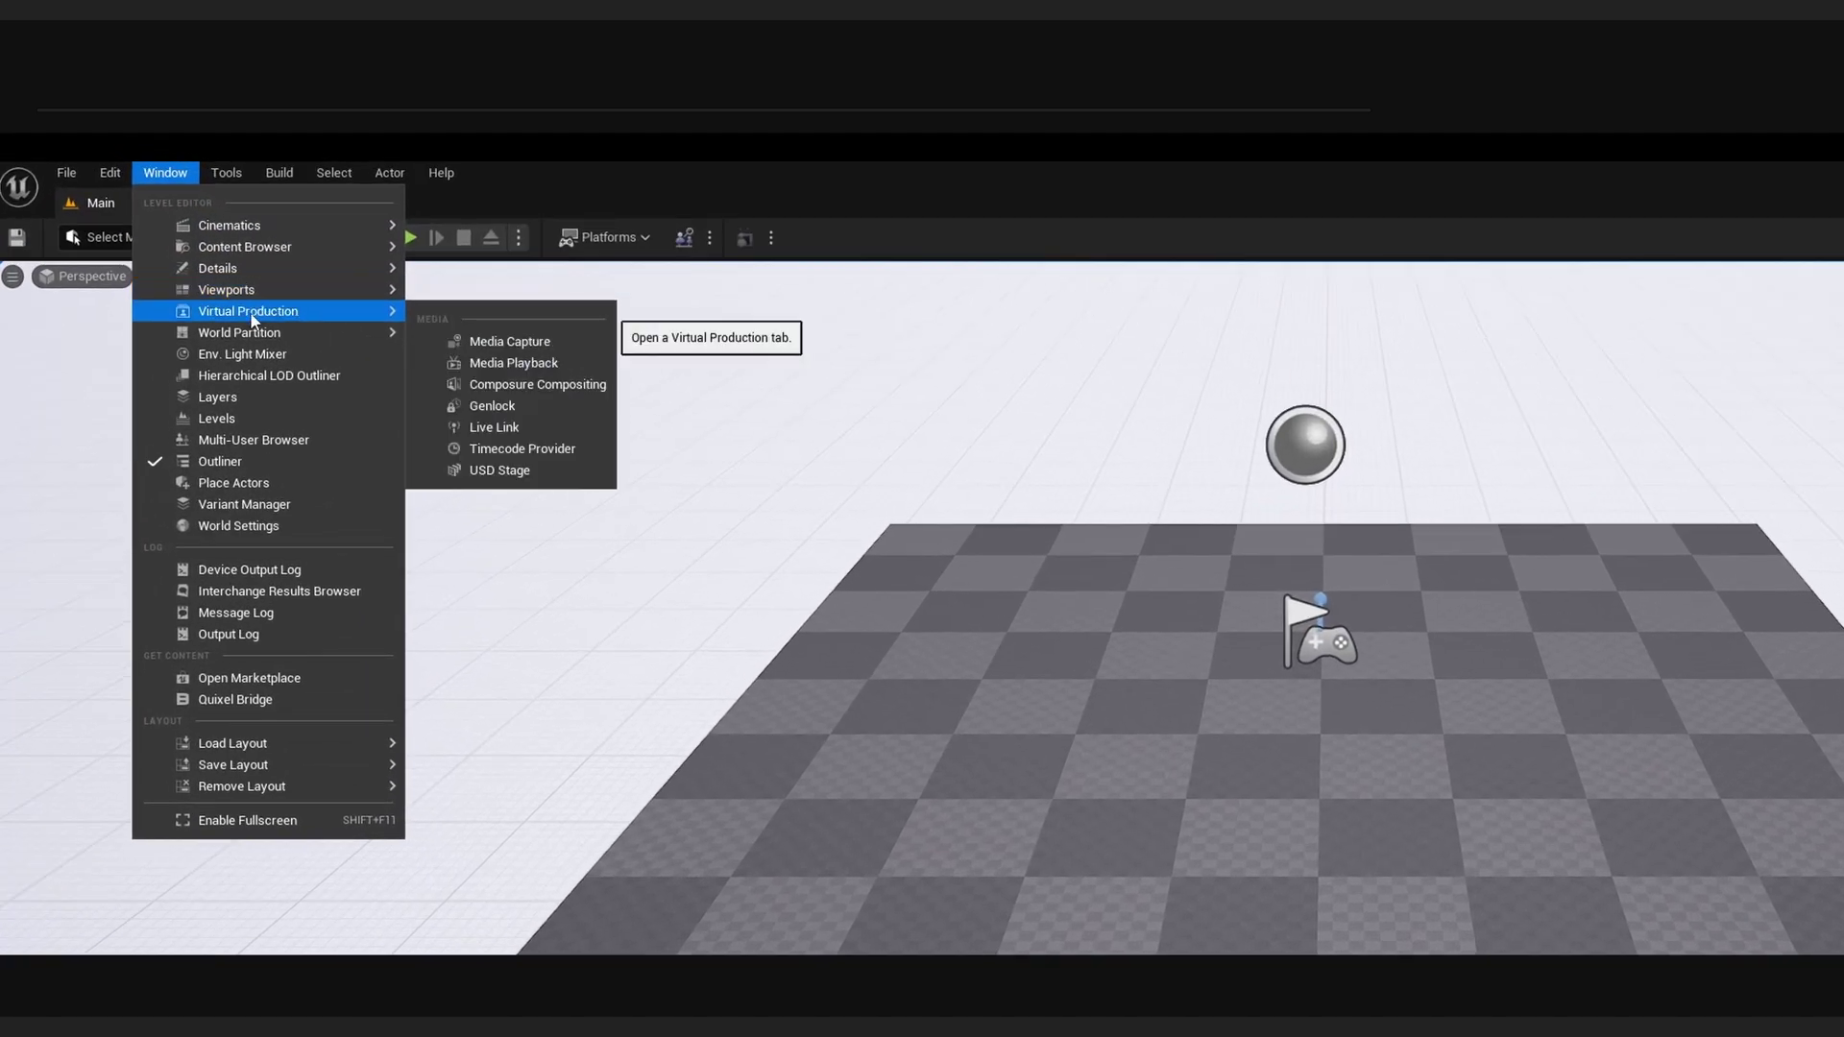
pyautogui.click(498, 472)
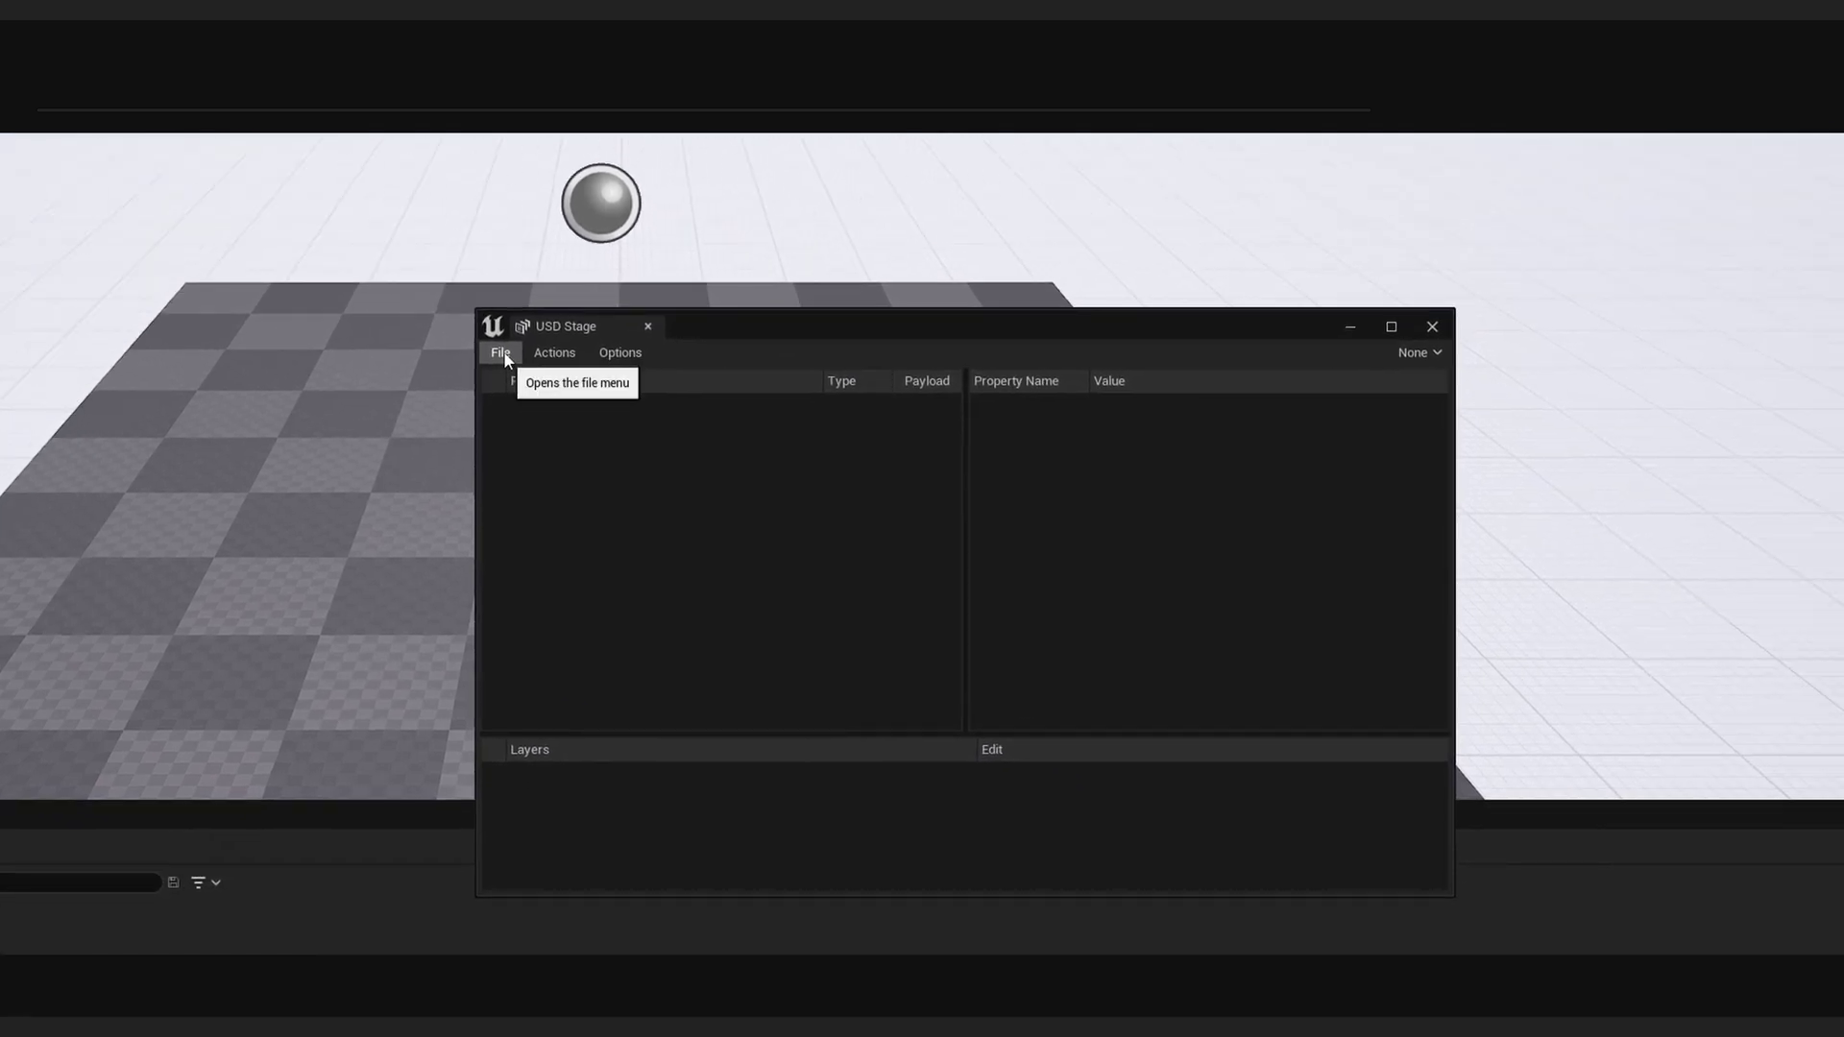
# Load Scene_Camera_v01.usdc into the USD Stage.
pyautogui.click(501, 352)
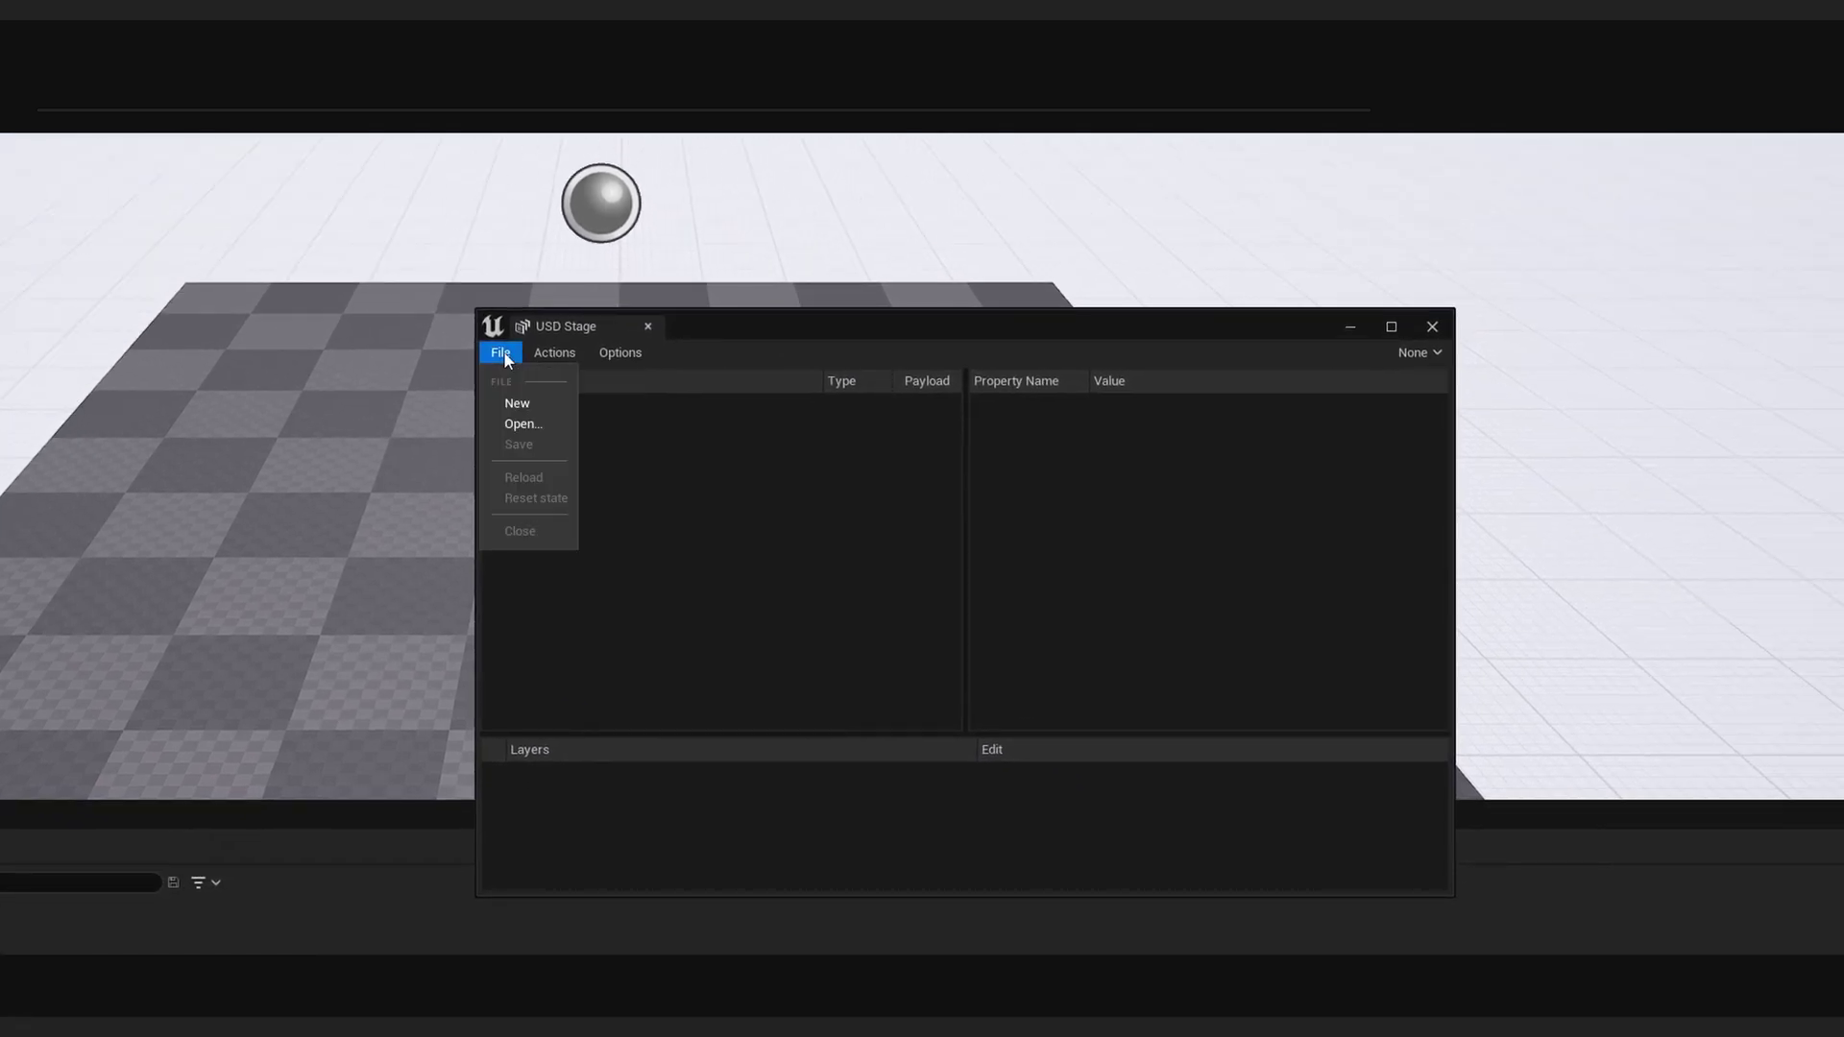
pyautogui.click(521, 424)
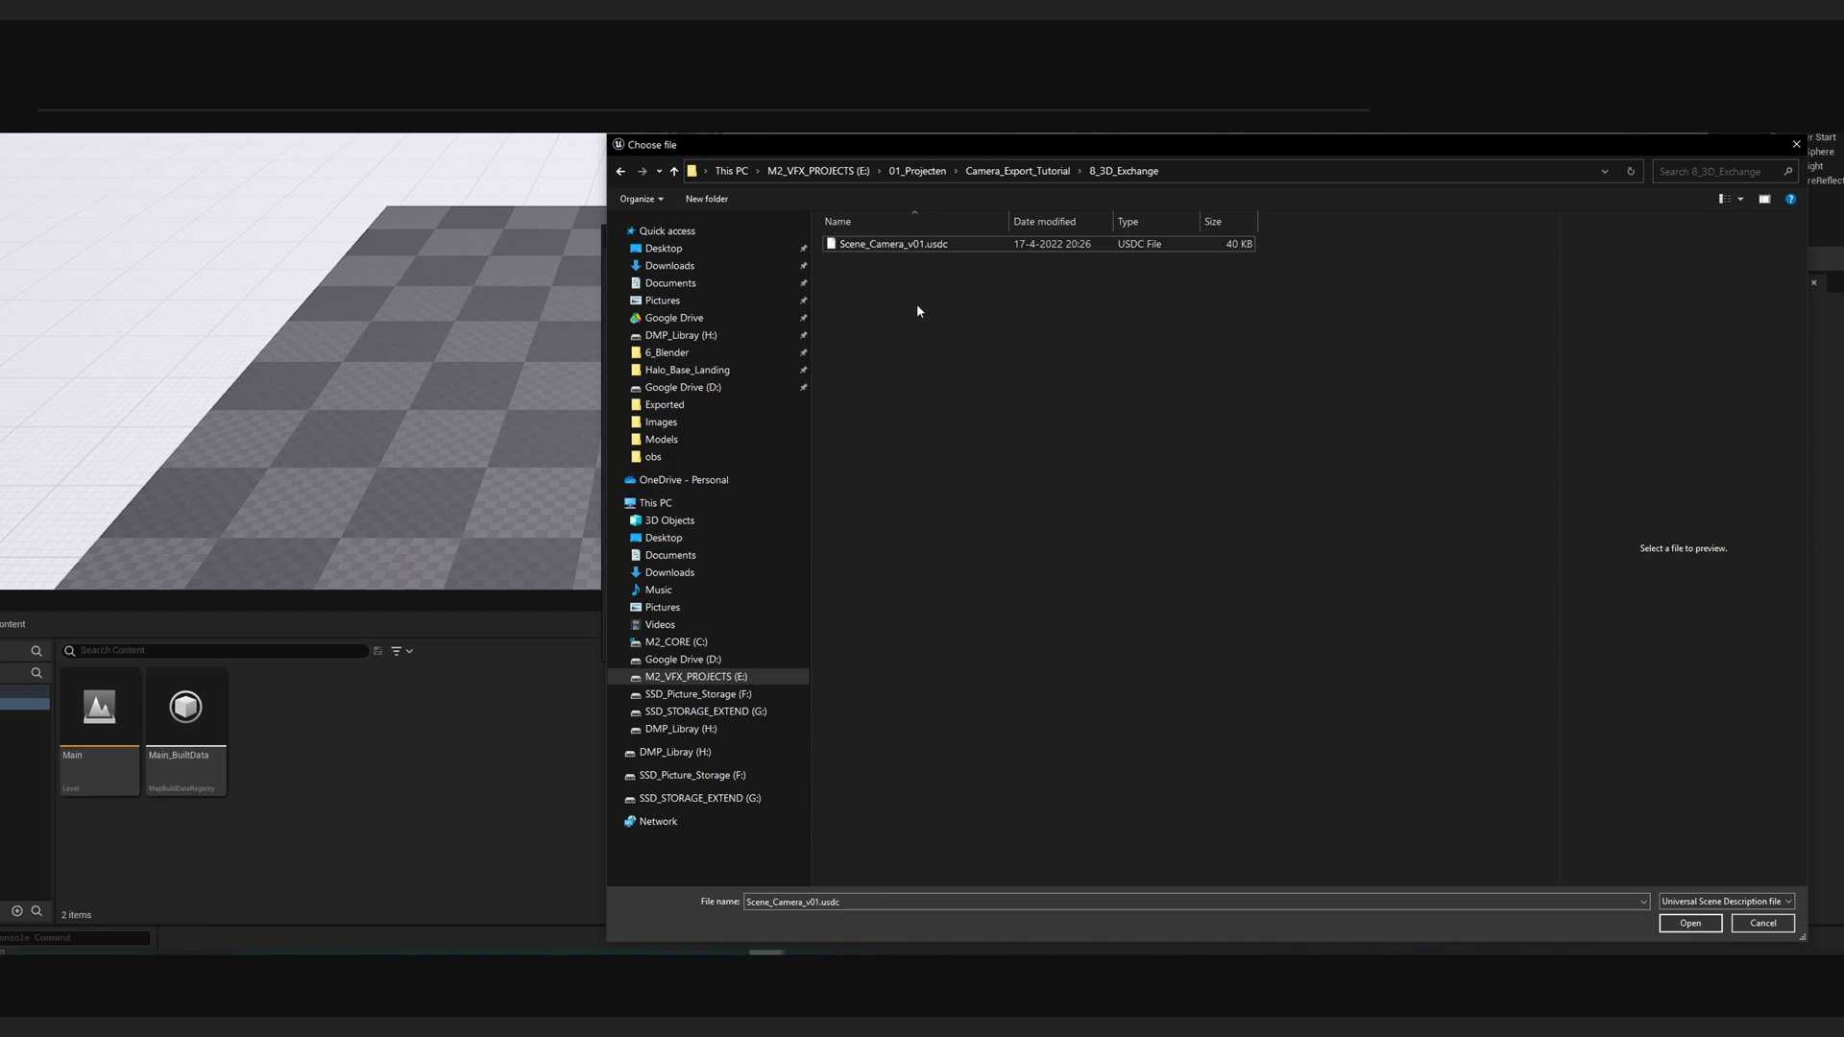
pyautogui.click(912, 245)
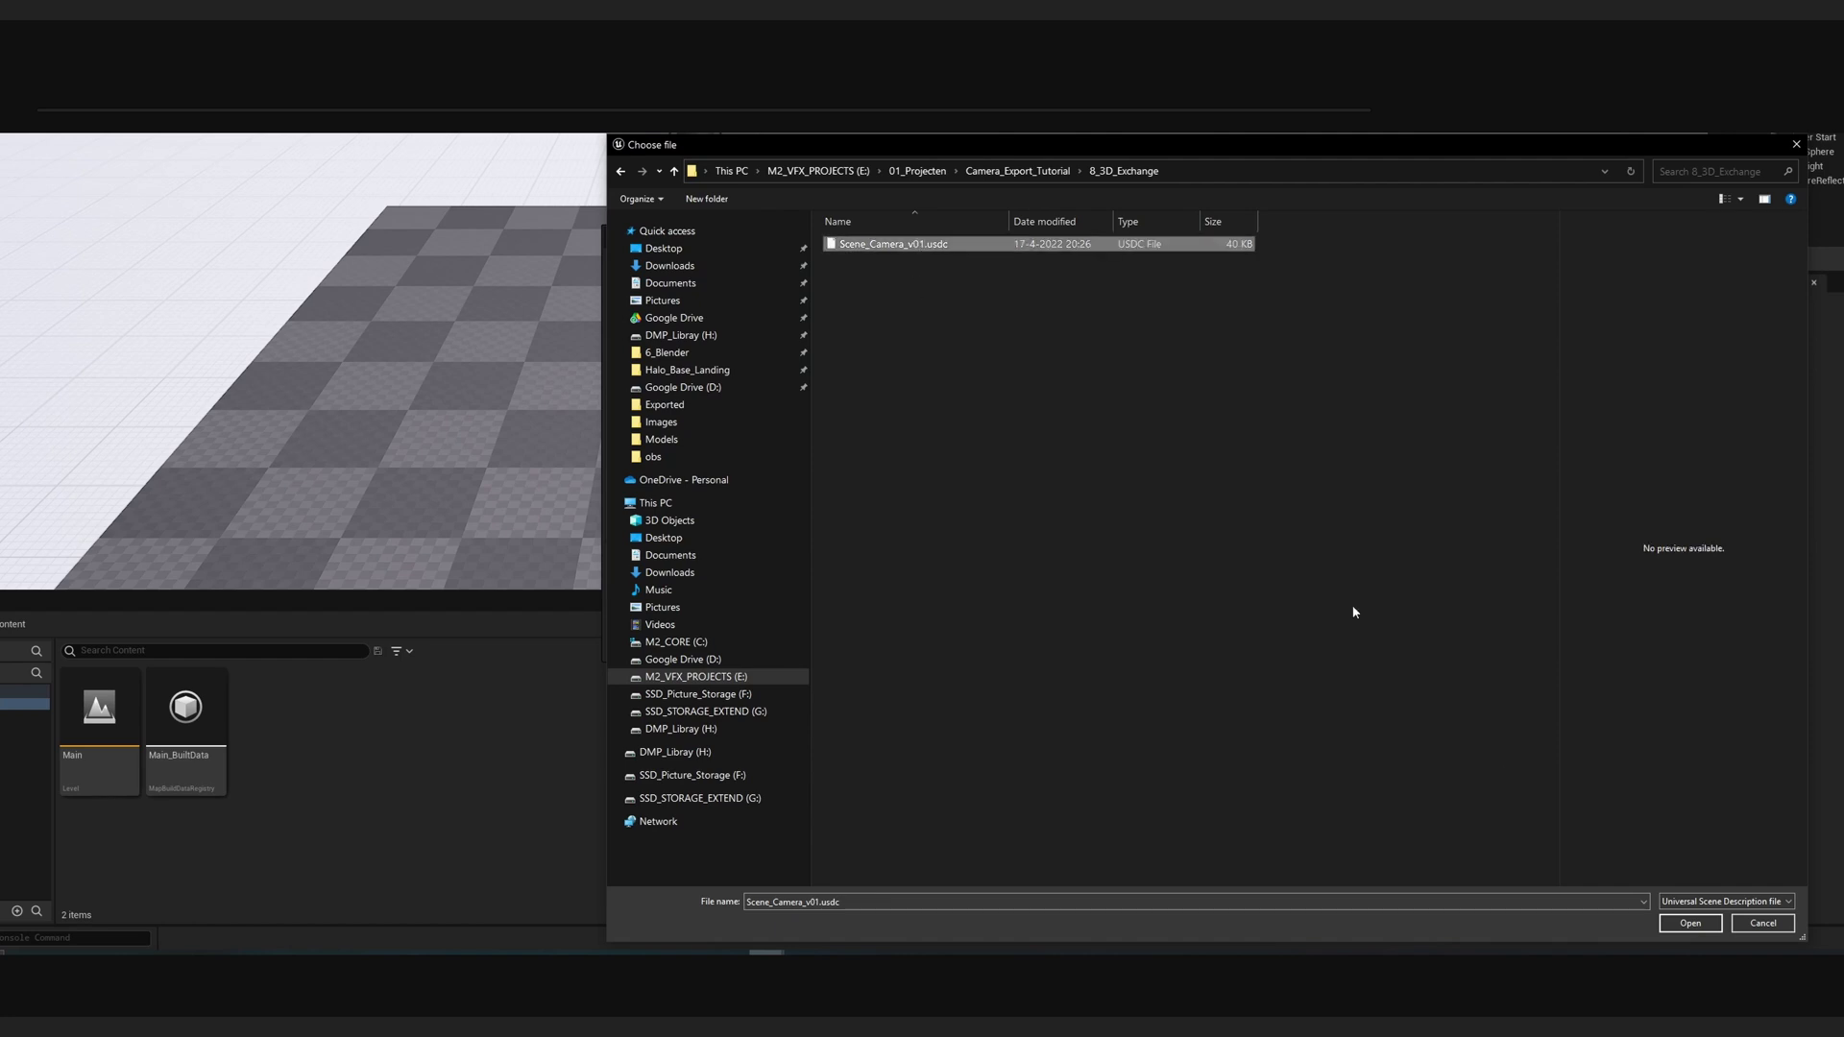
pyautogui.click(1664, 917)
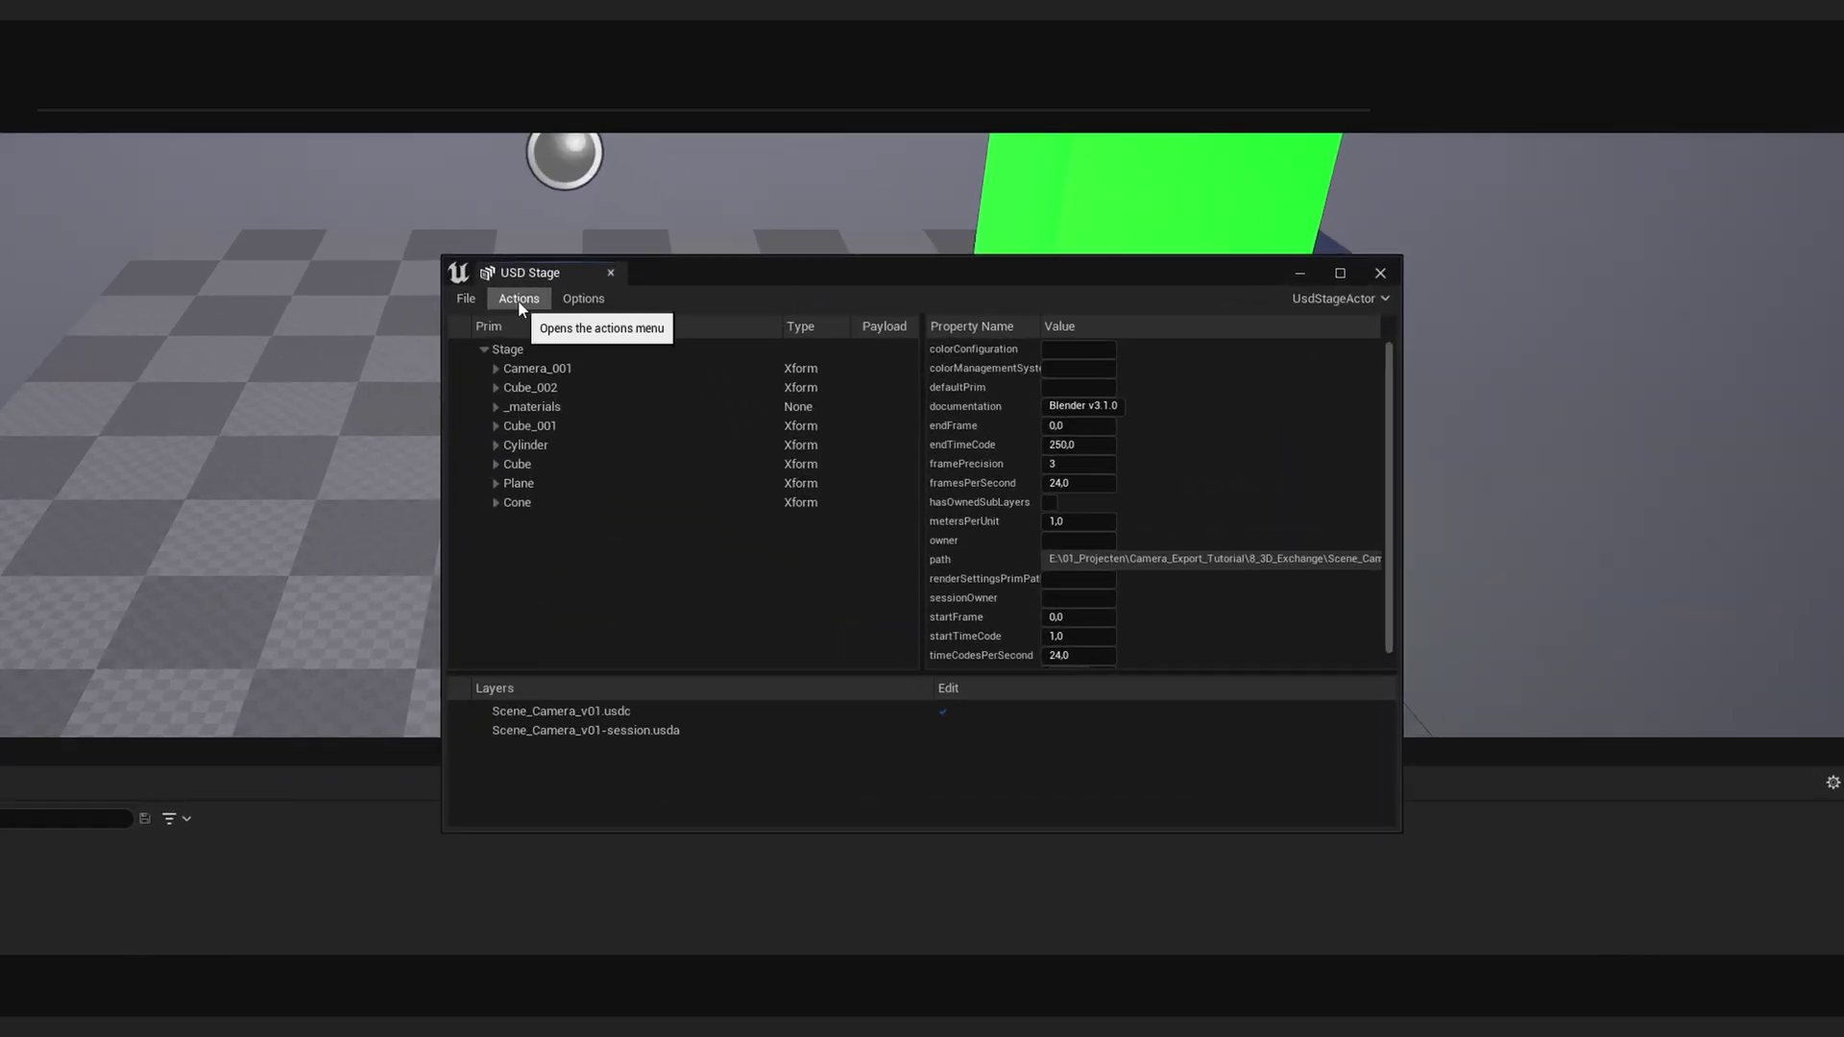
# Start importing the stage as assets and create a new Scenecamera folder under Content.
pyautogui.click(696, 370)
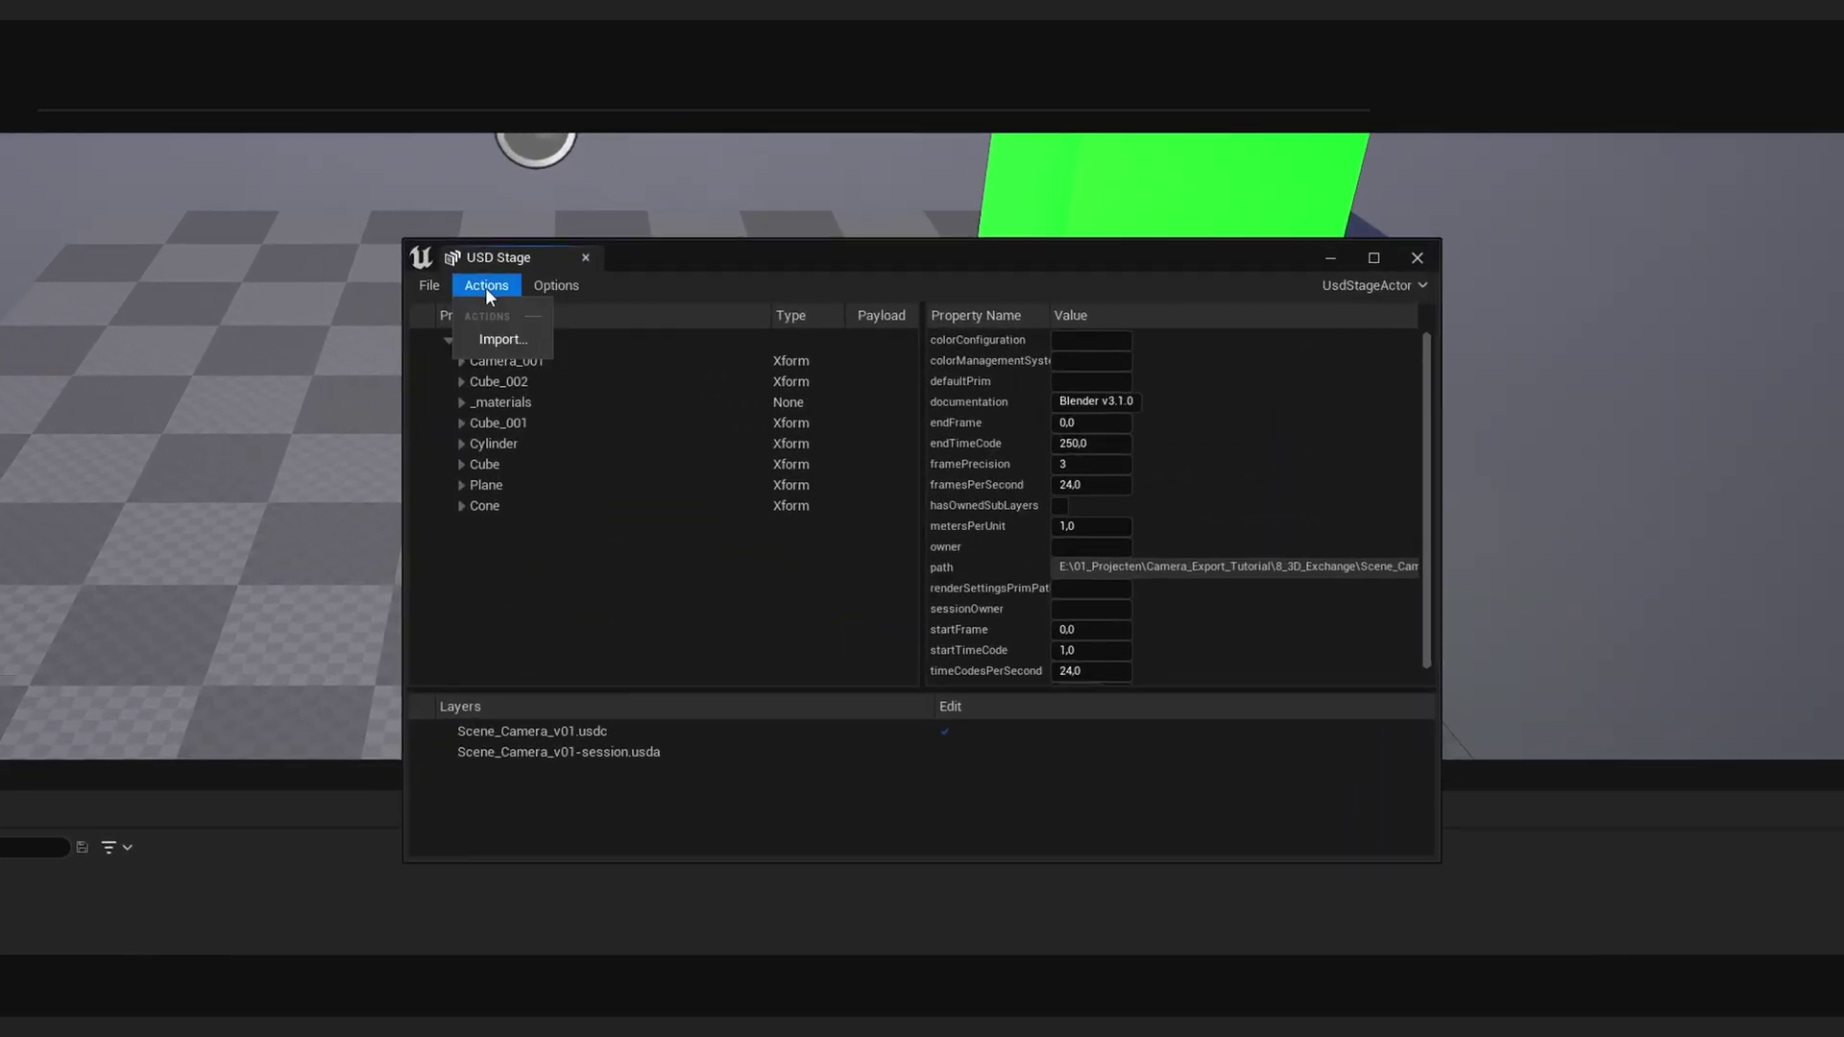
pyautogui.click(503, 341)
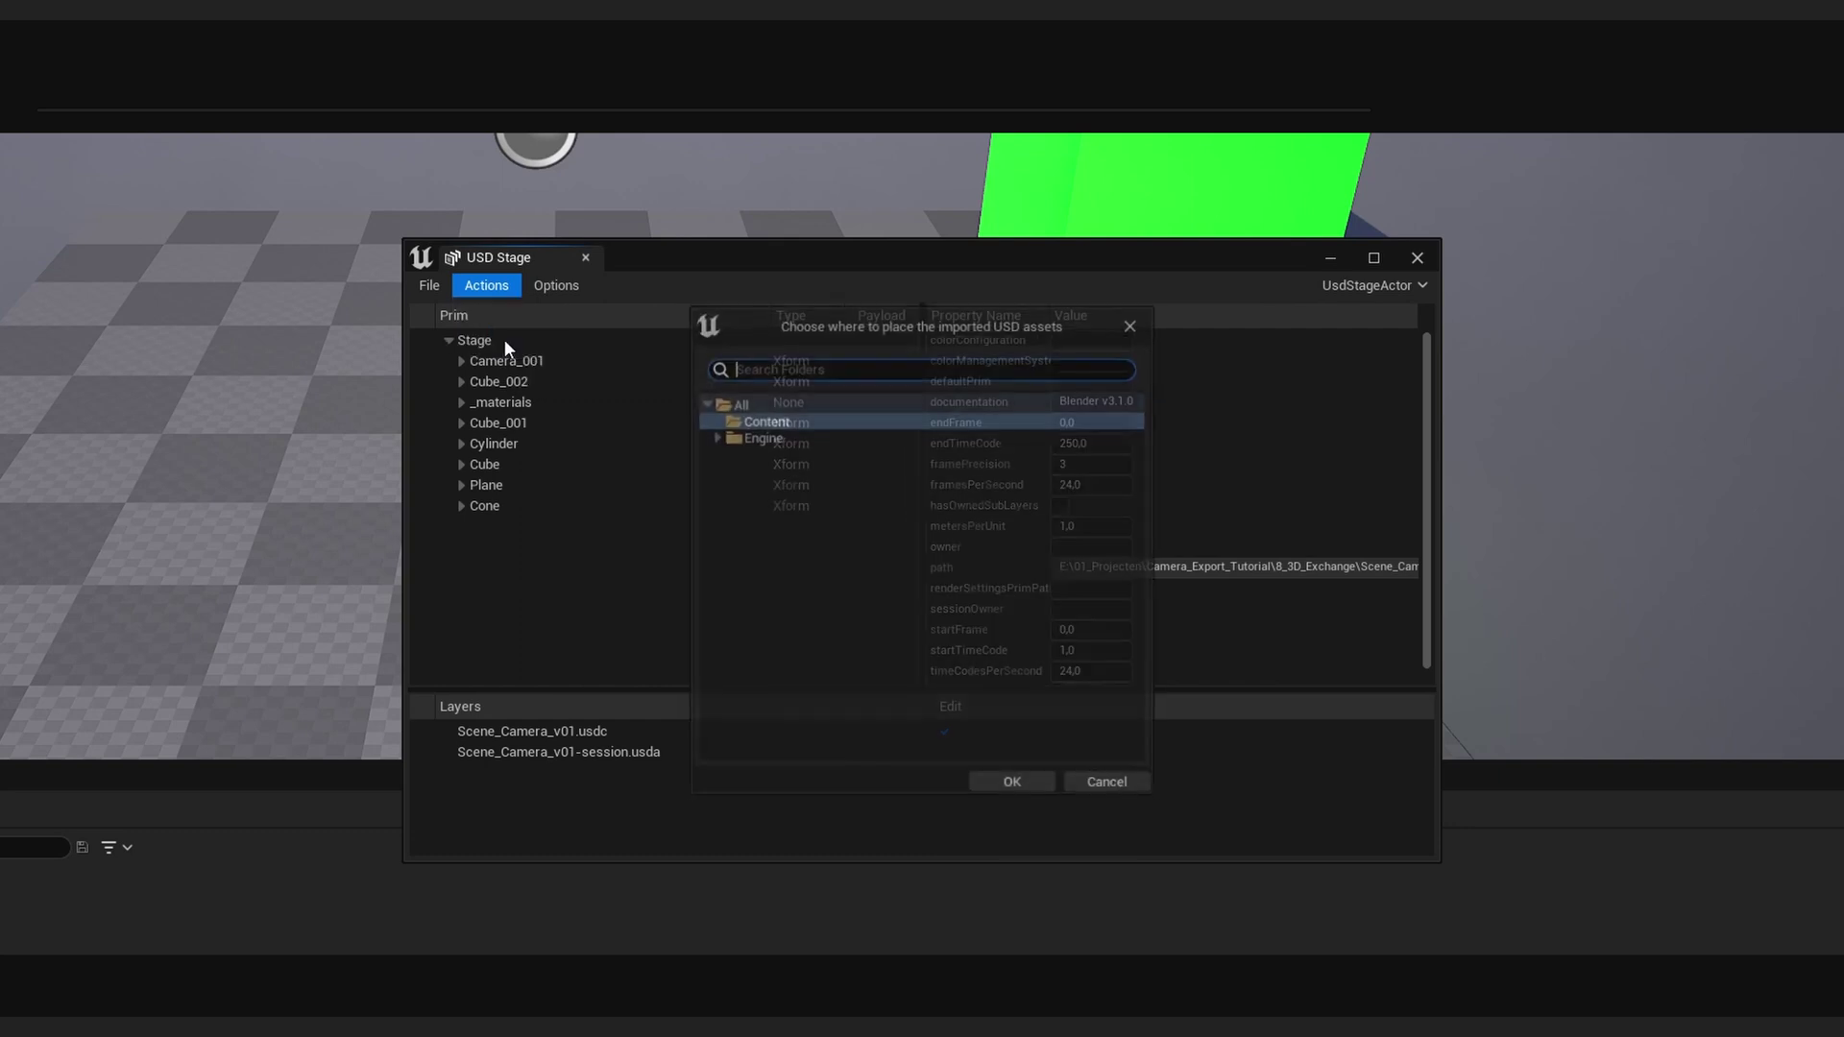
pyautogui.rightClick(772, 425)
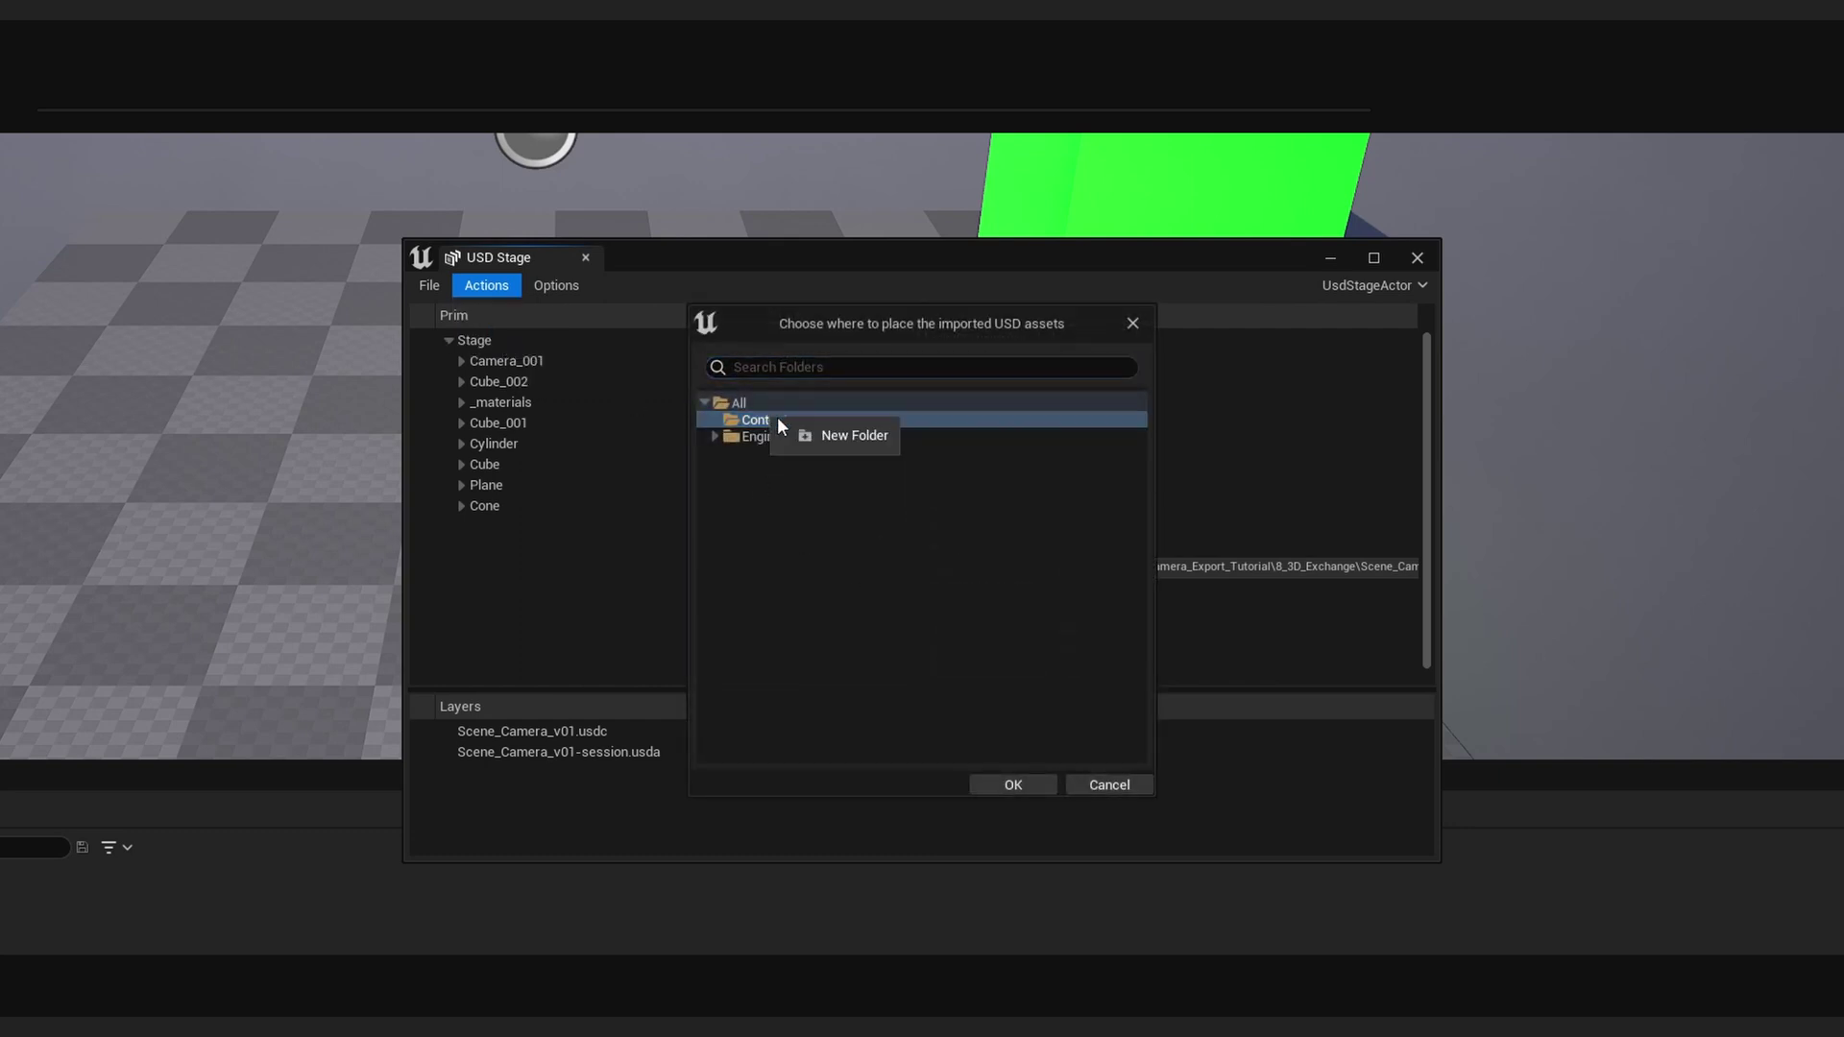
pyautogui.click(845, 432)
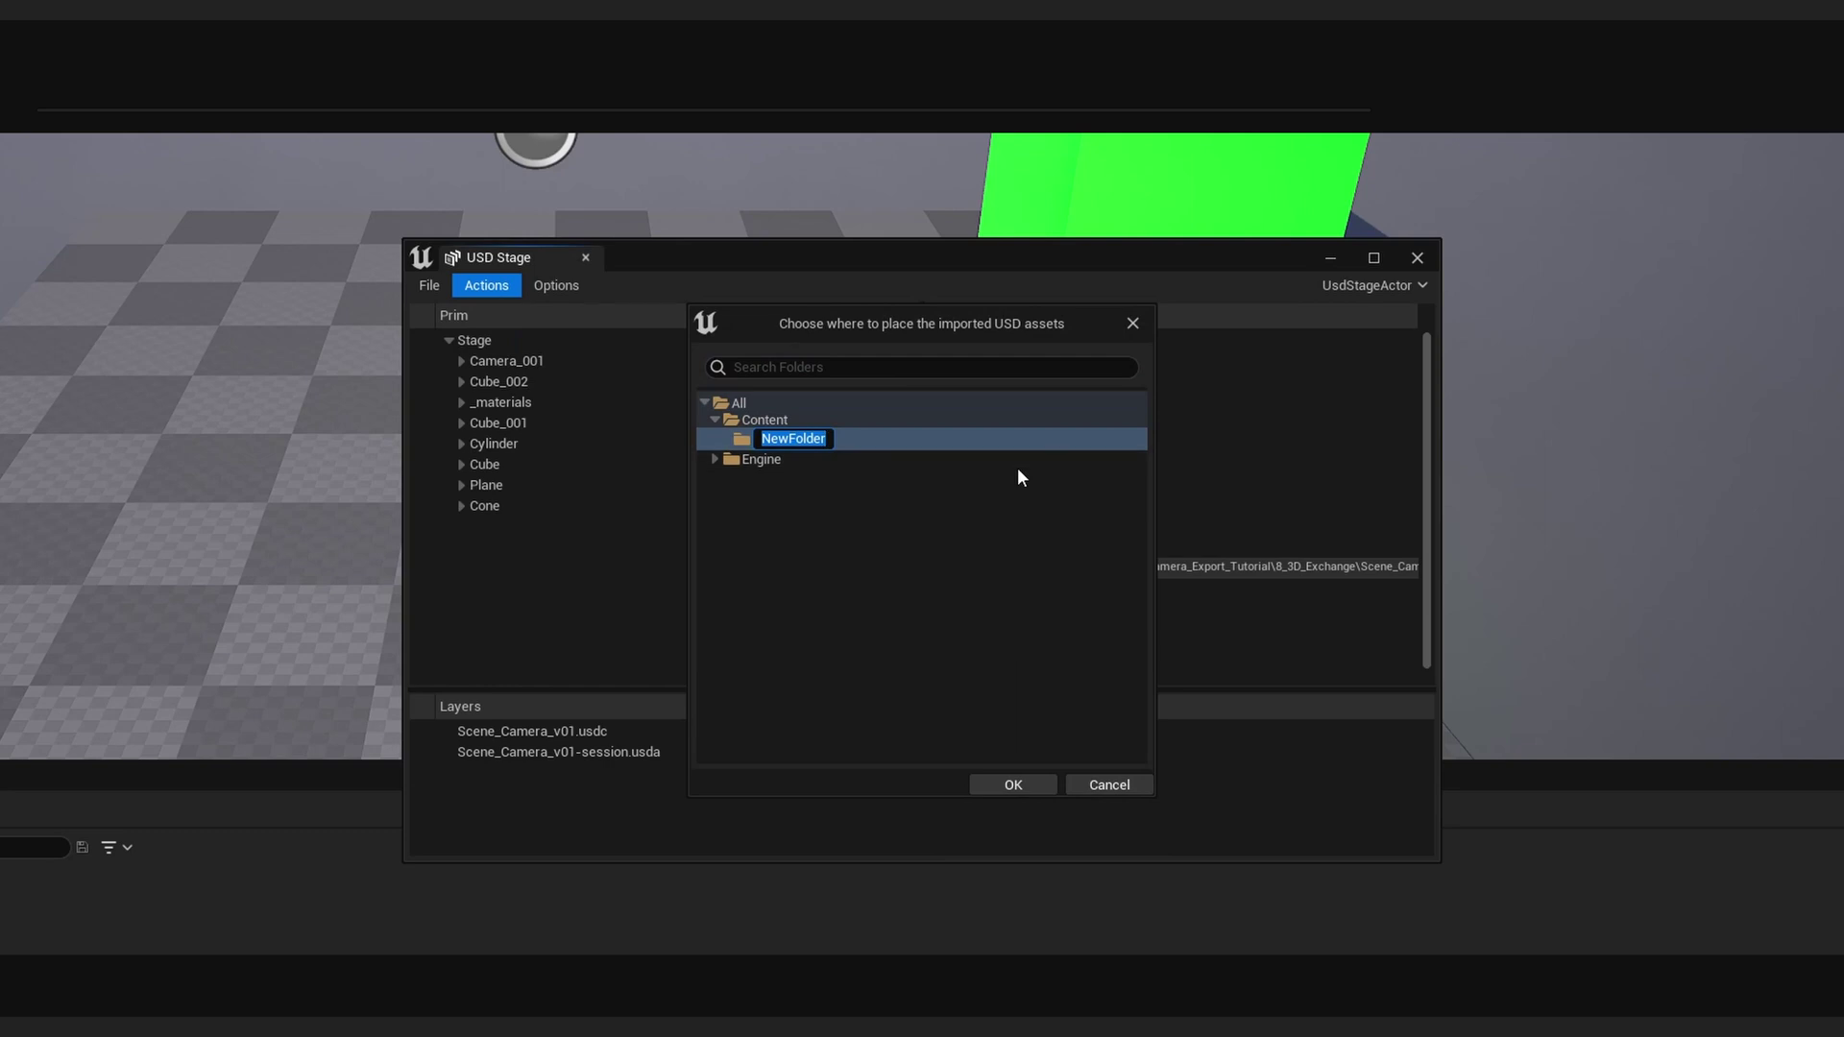
pyautogui.write('0')
pyautogui.press('BackSpace')
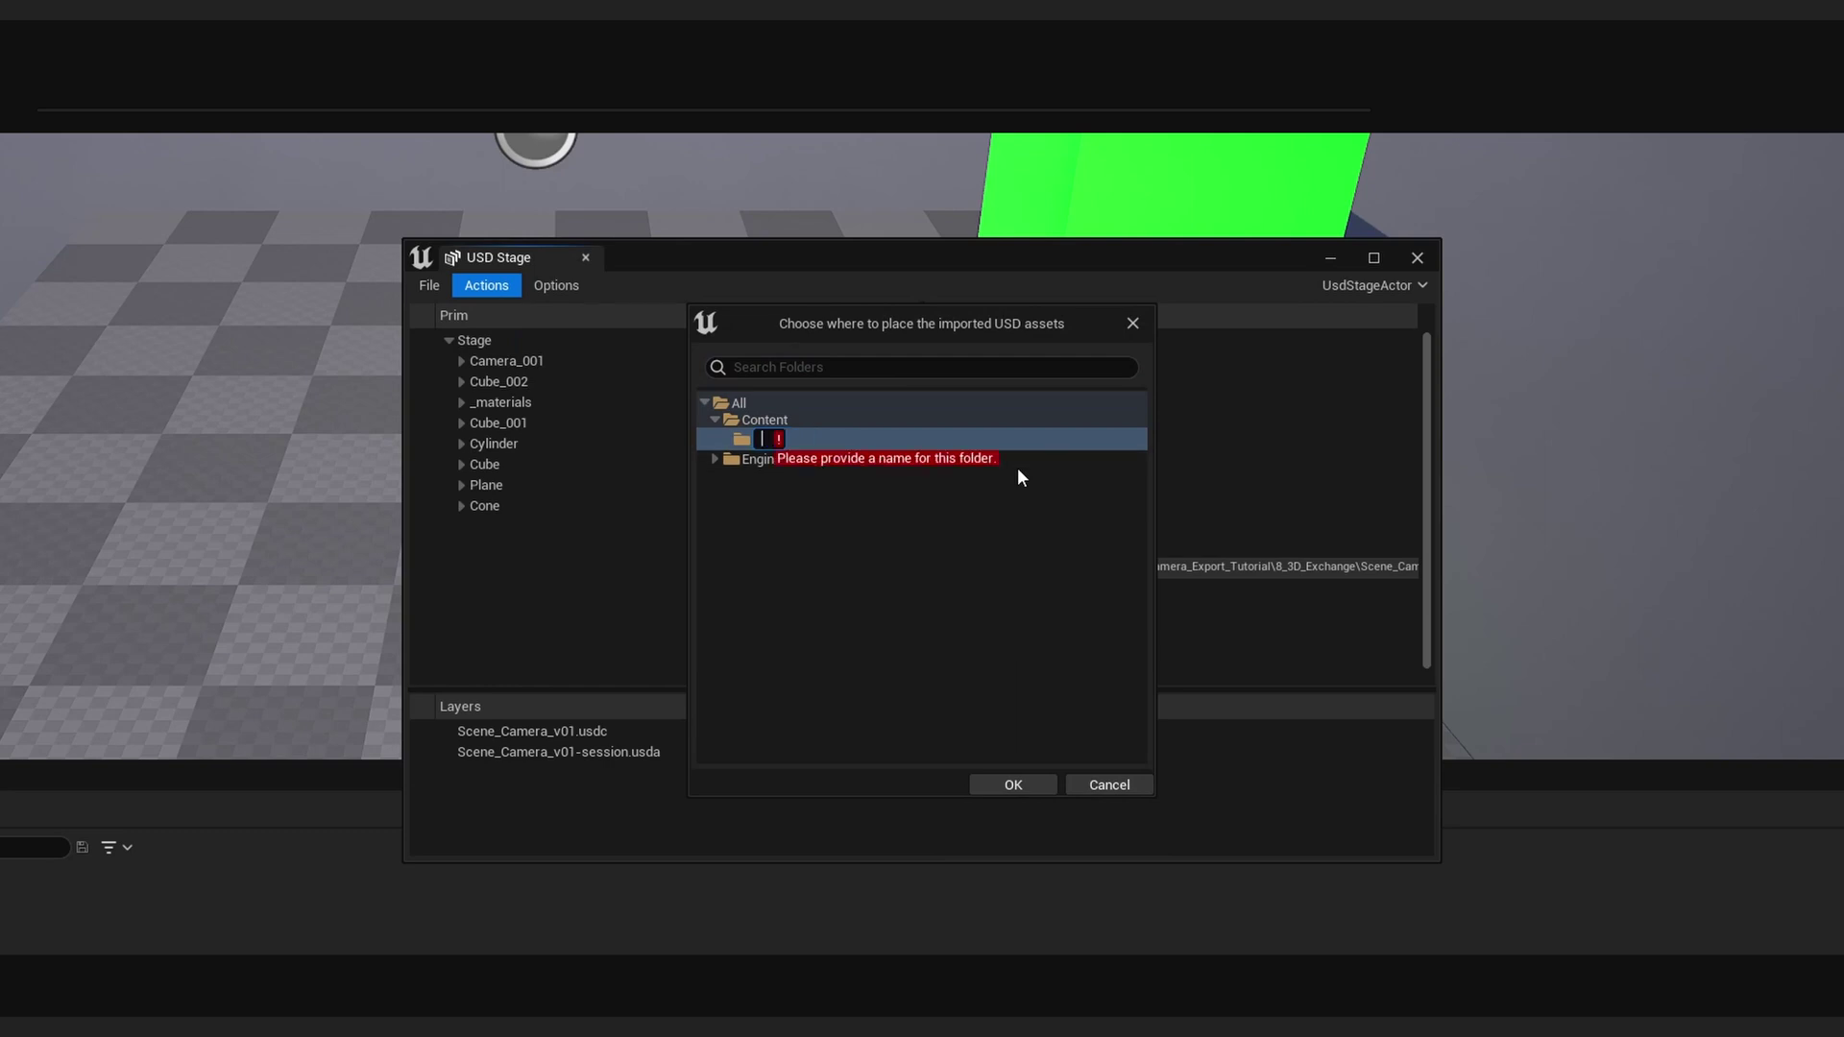
pyautogui.write('Scenecamera')
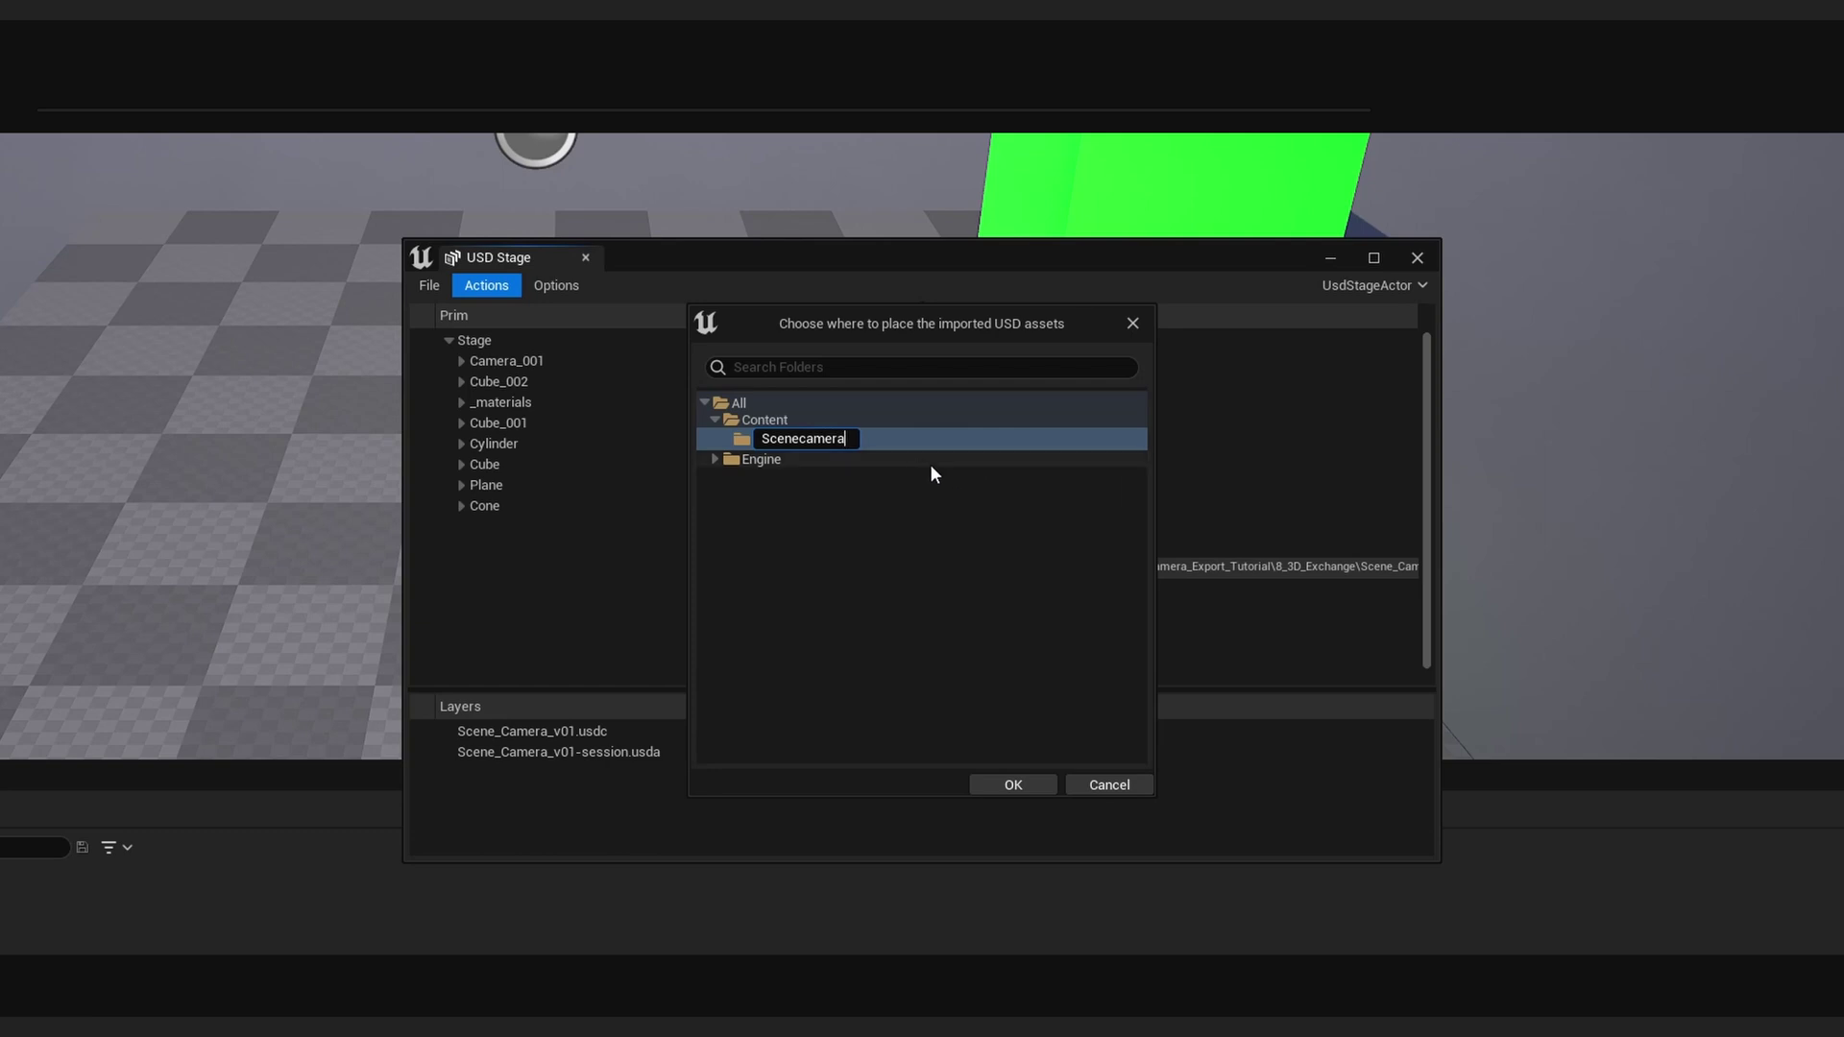
pyautogui.press('Return')
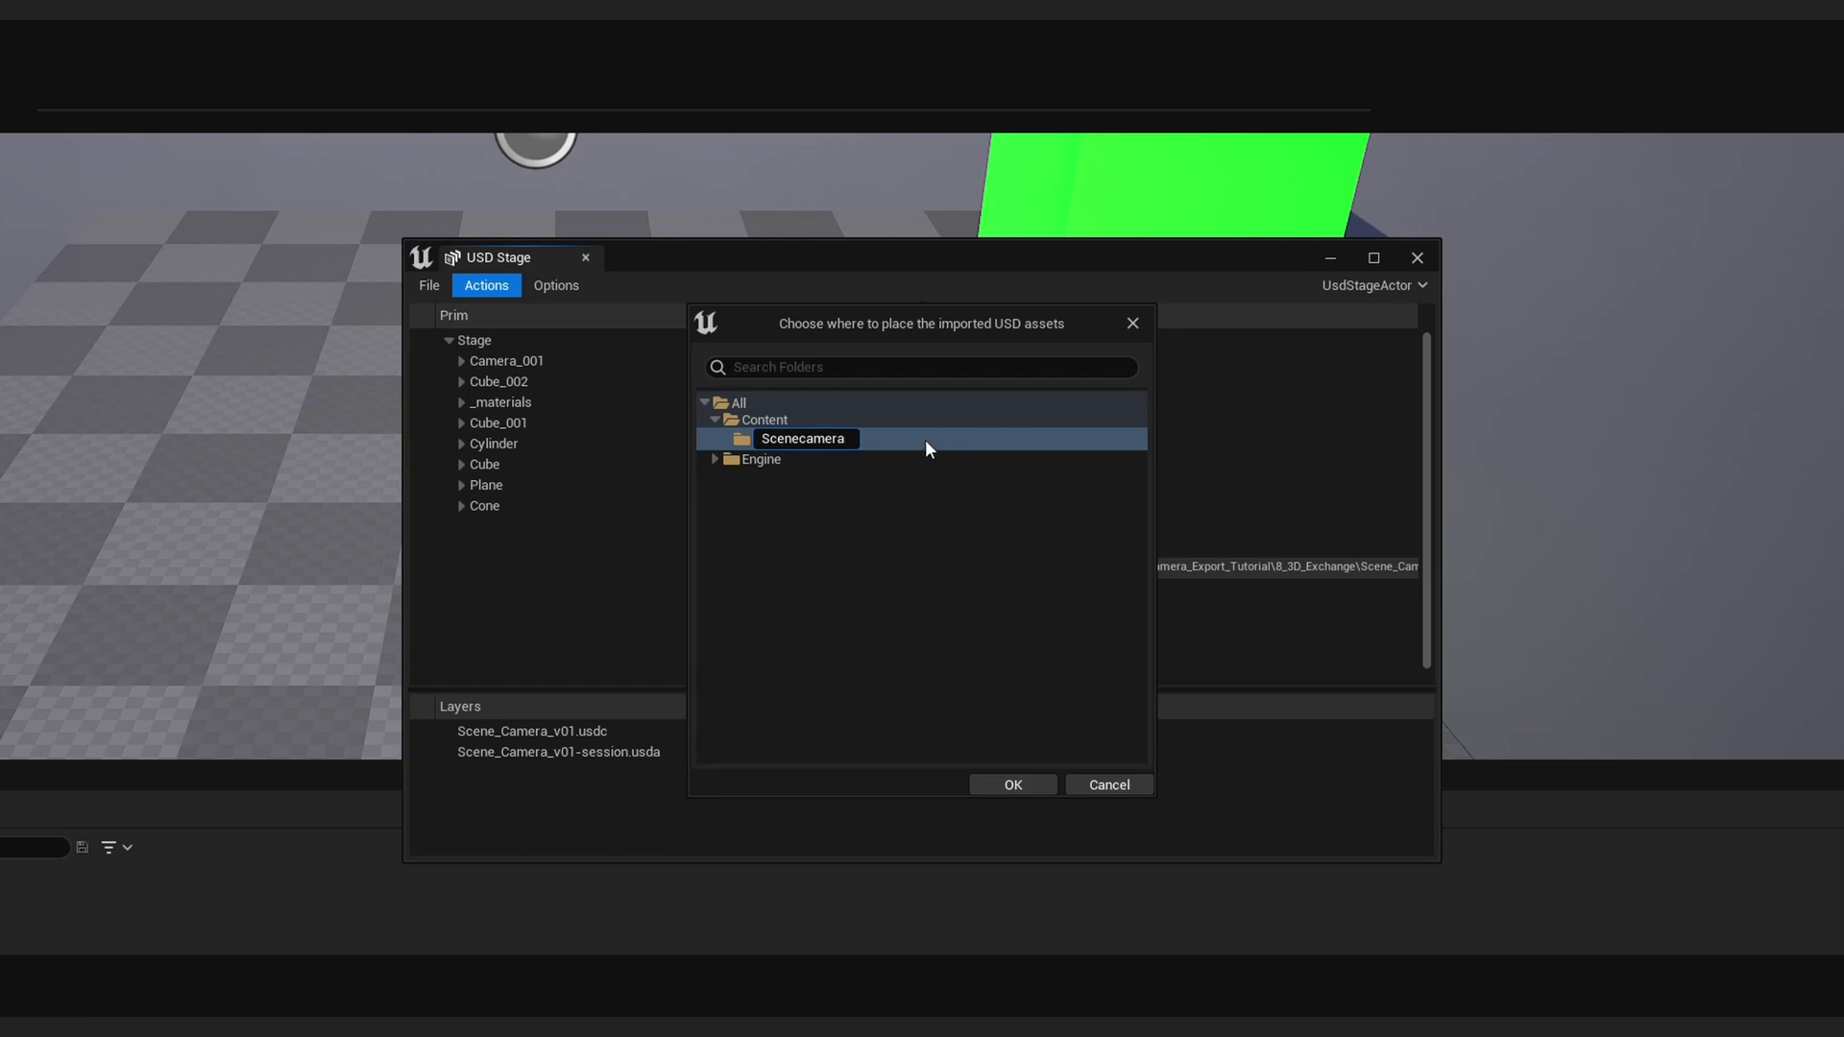
# Import into Scenecamera with default options and close the USD Stage window.
pyautogui.click(920, 440)
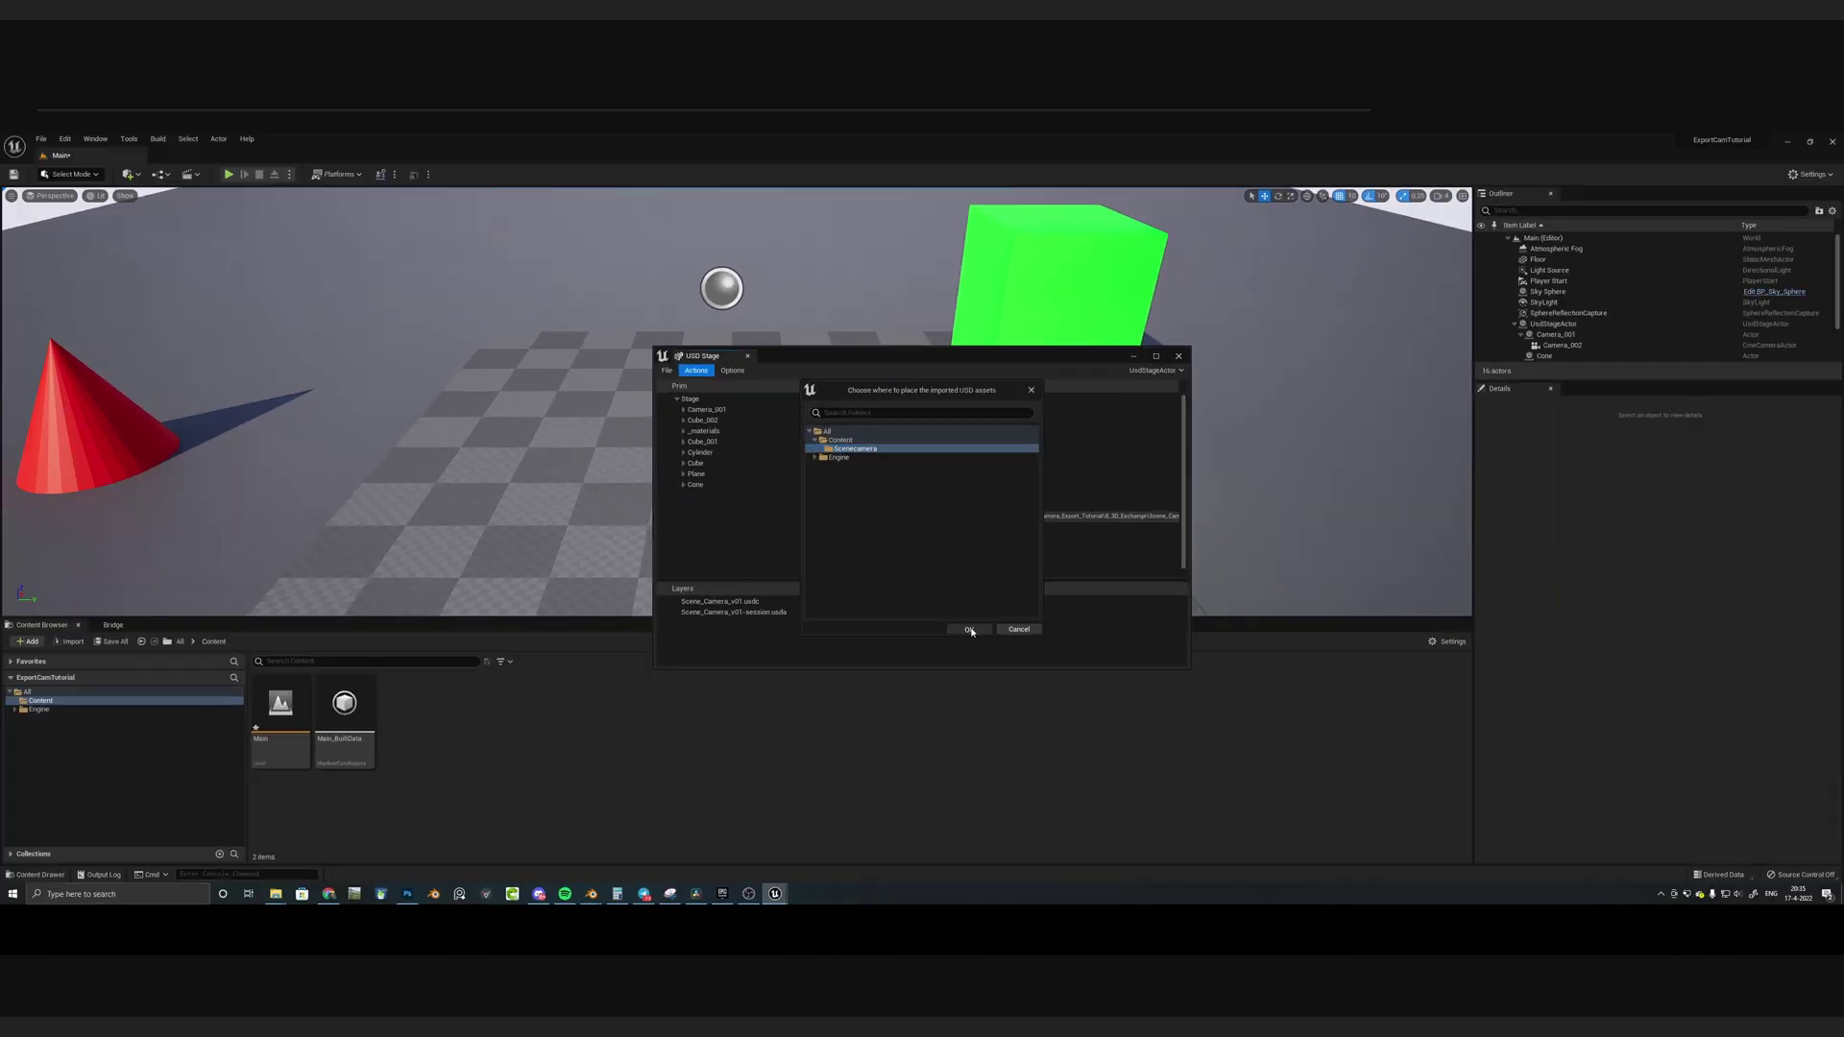
pyautogui.click(969, 630)
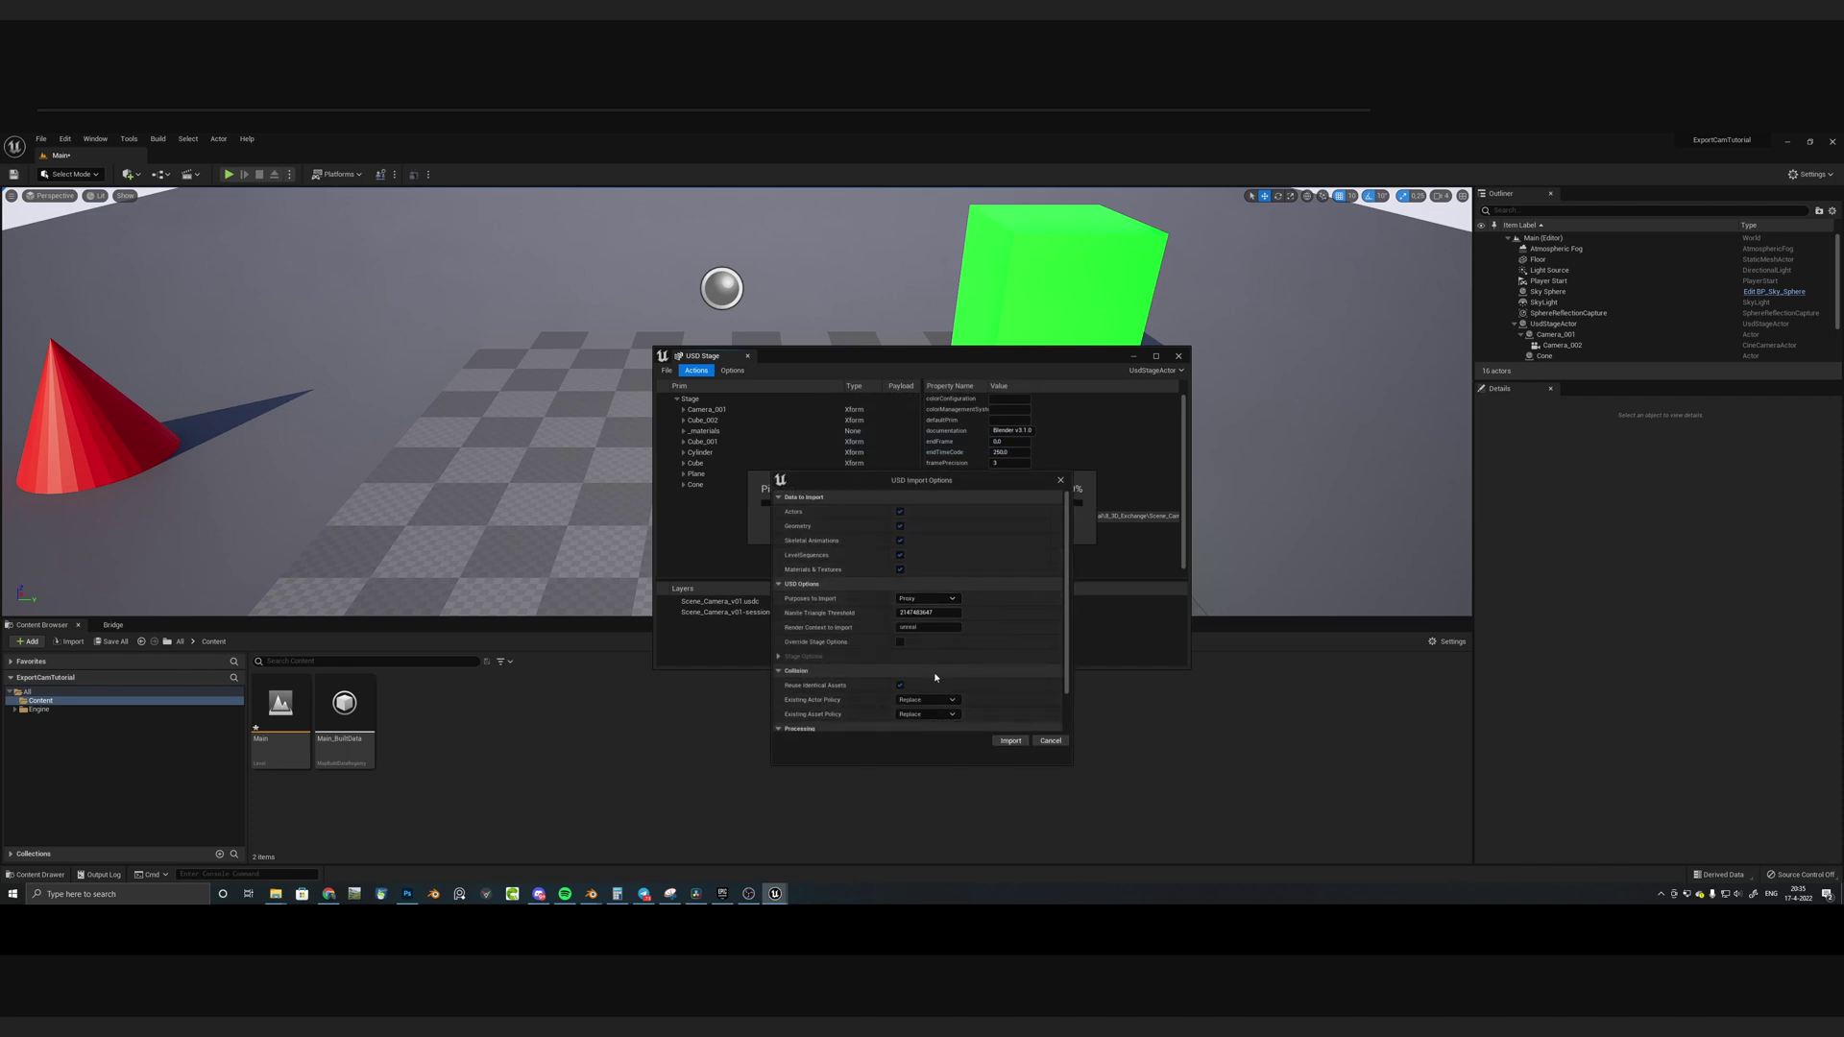
pyautogui.click(1011, 742)
pyautogui.click(1180, 357)
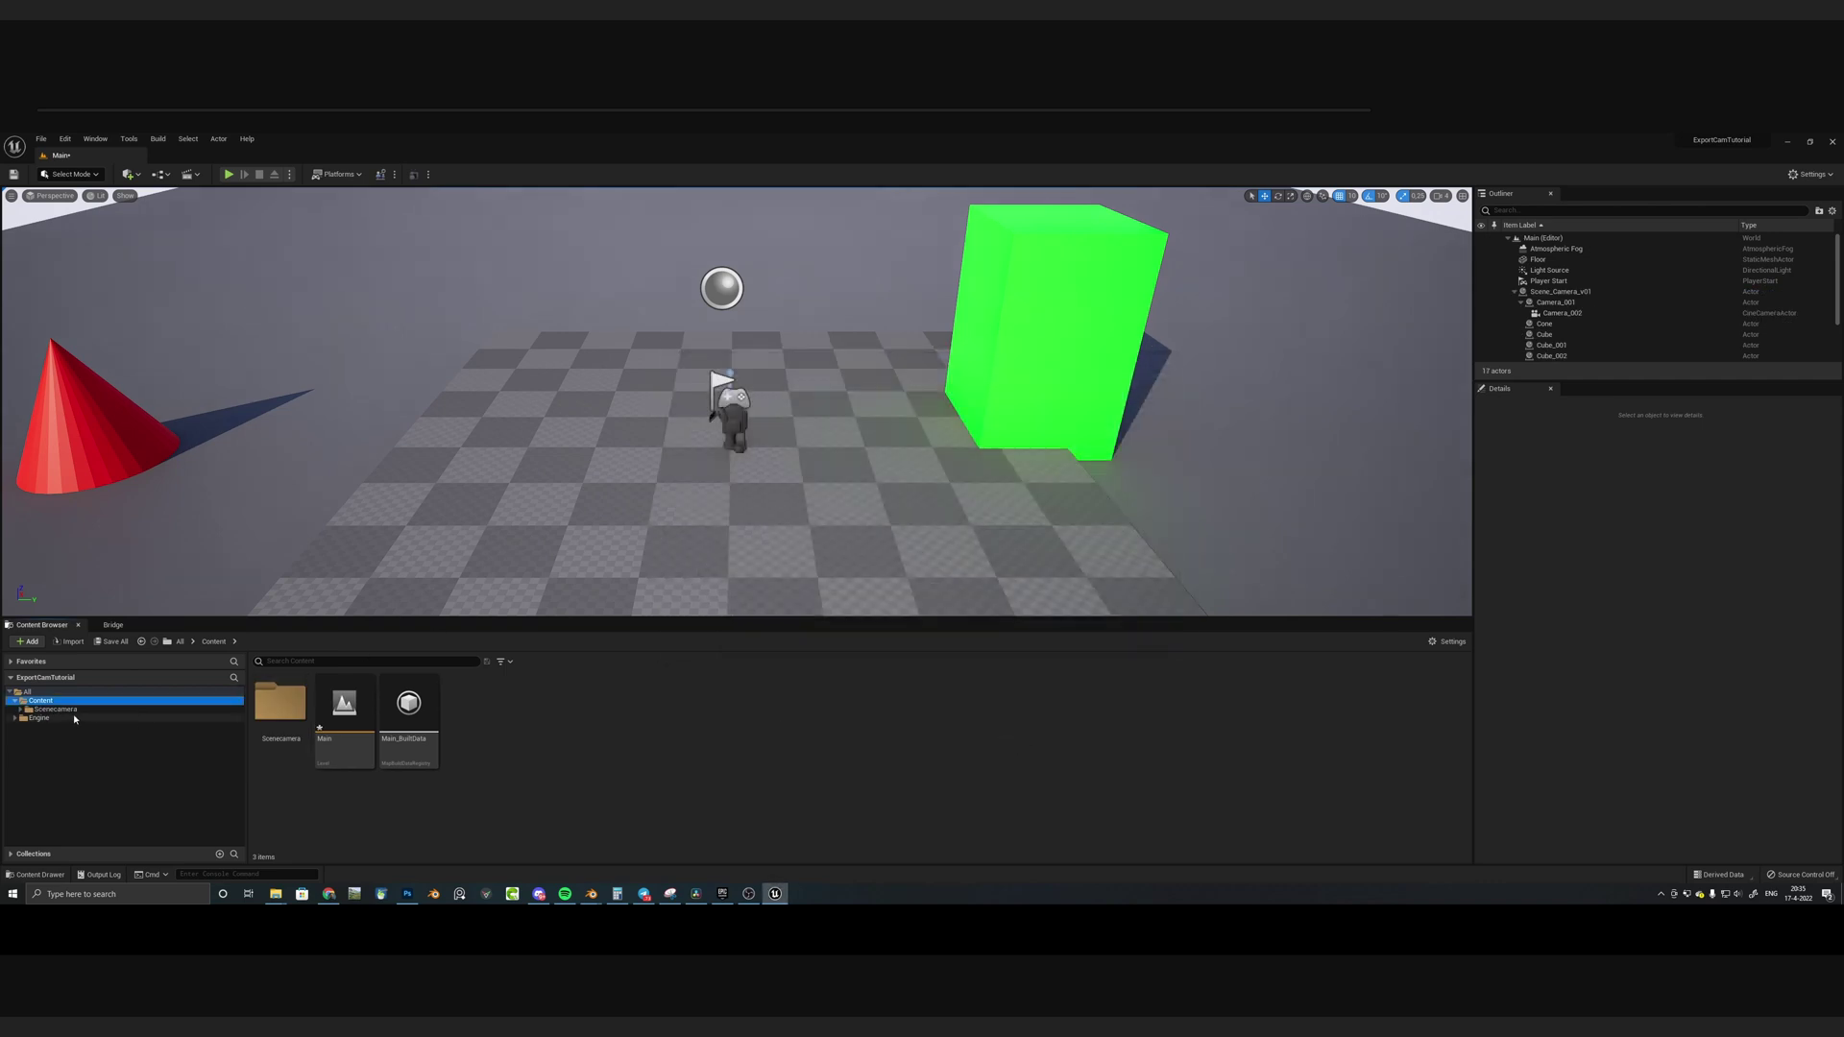
# Browse to Scenecamera > Scene_Camera_v01 > LevelSequences and open the Scene_Camera_v01 level sequence.
pyautogui.click(75, 711)
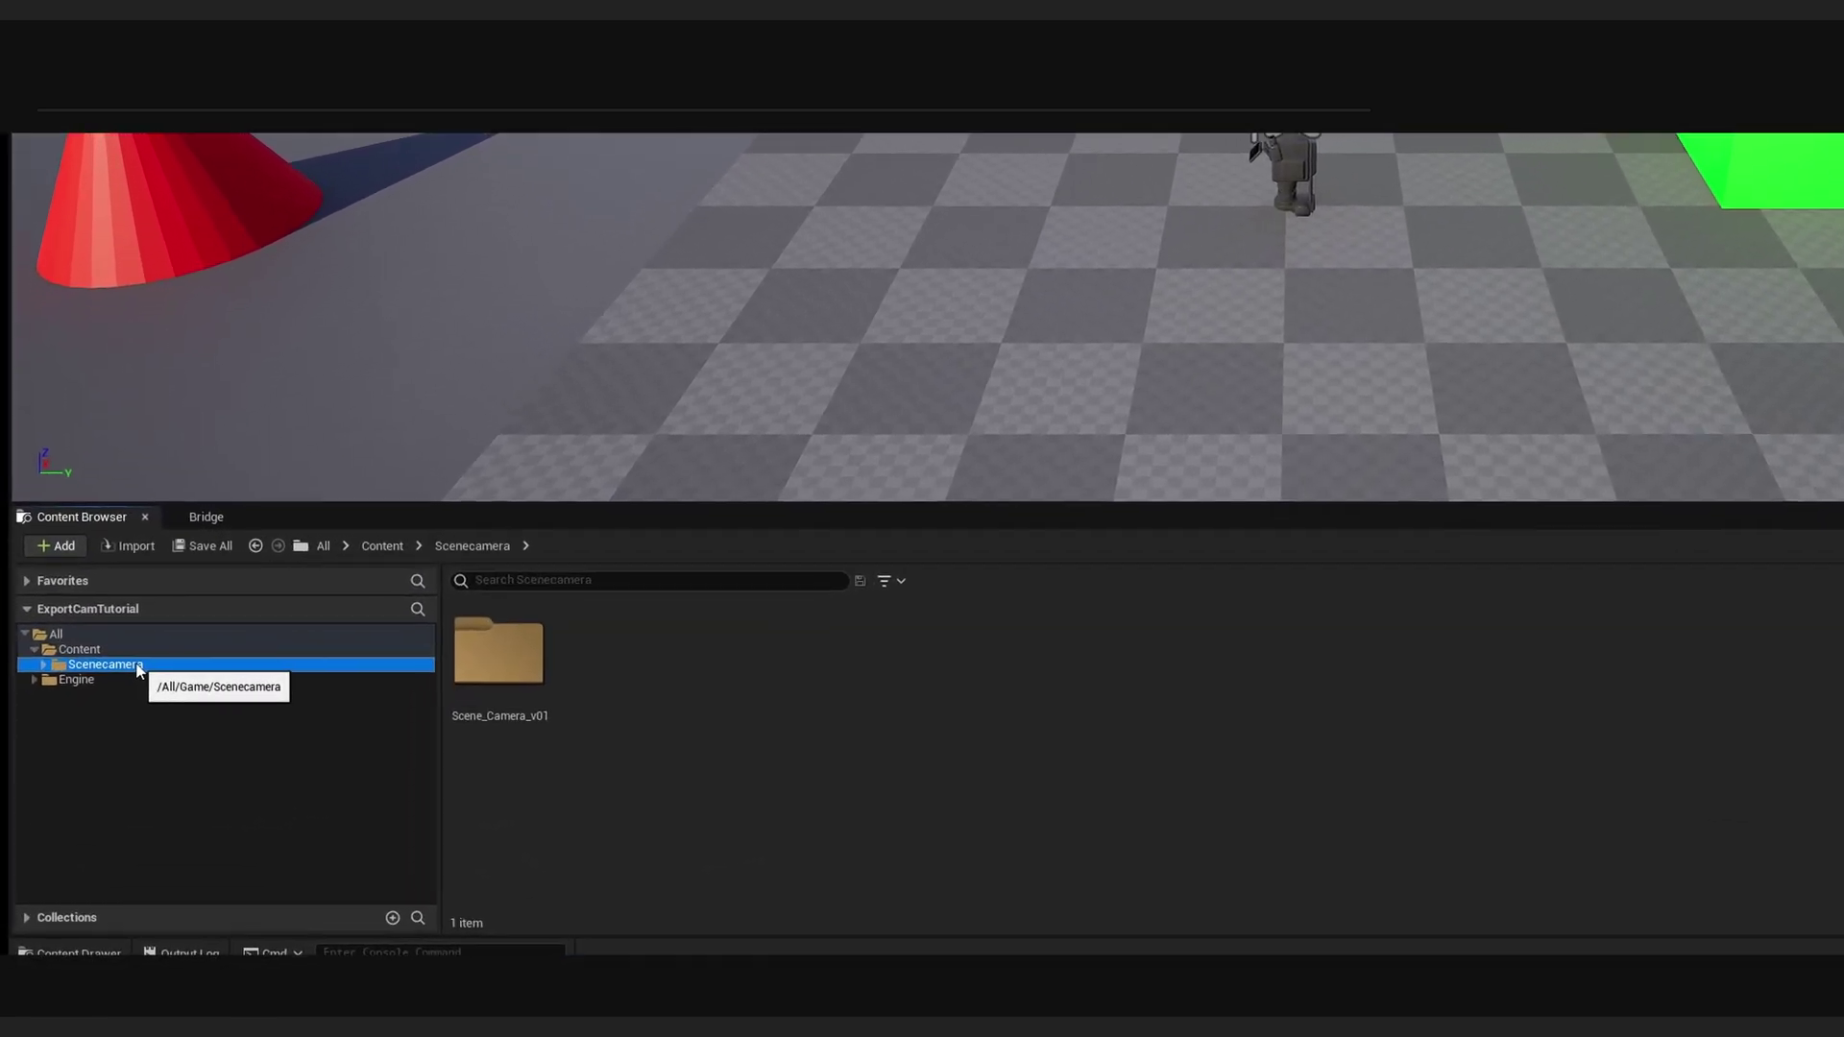
pyautogui.doubleClick(504, 672)
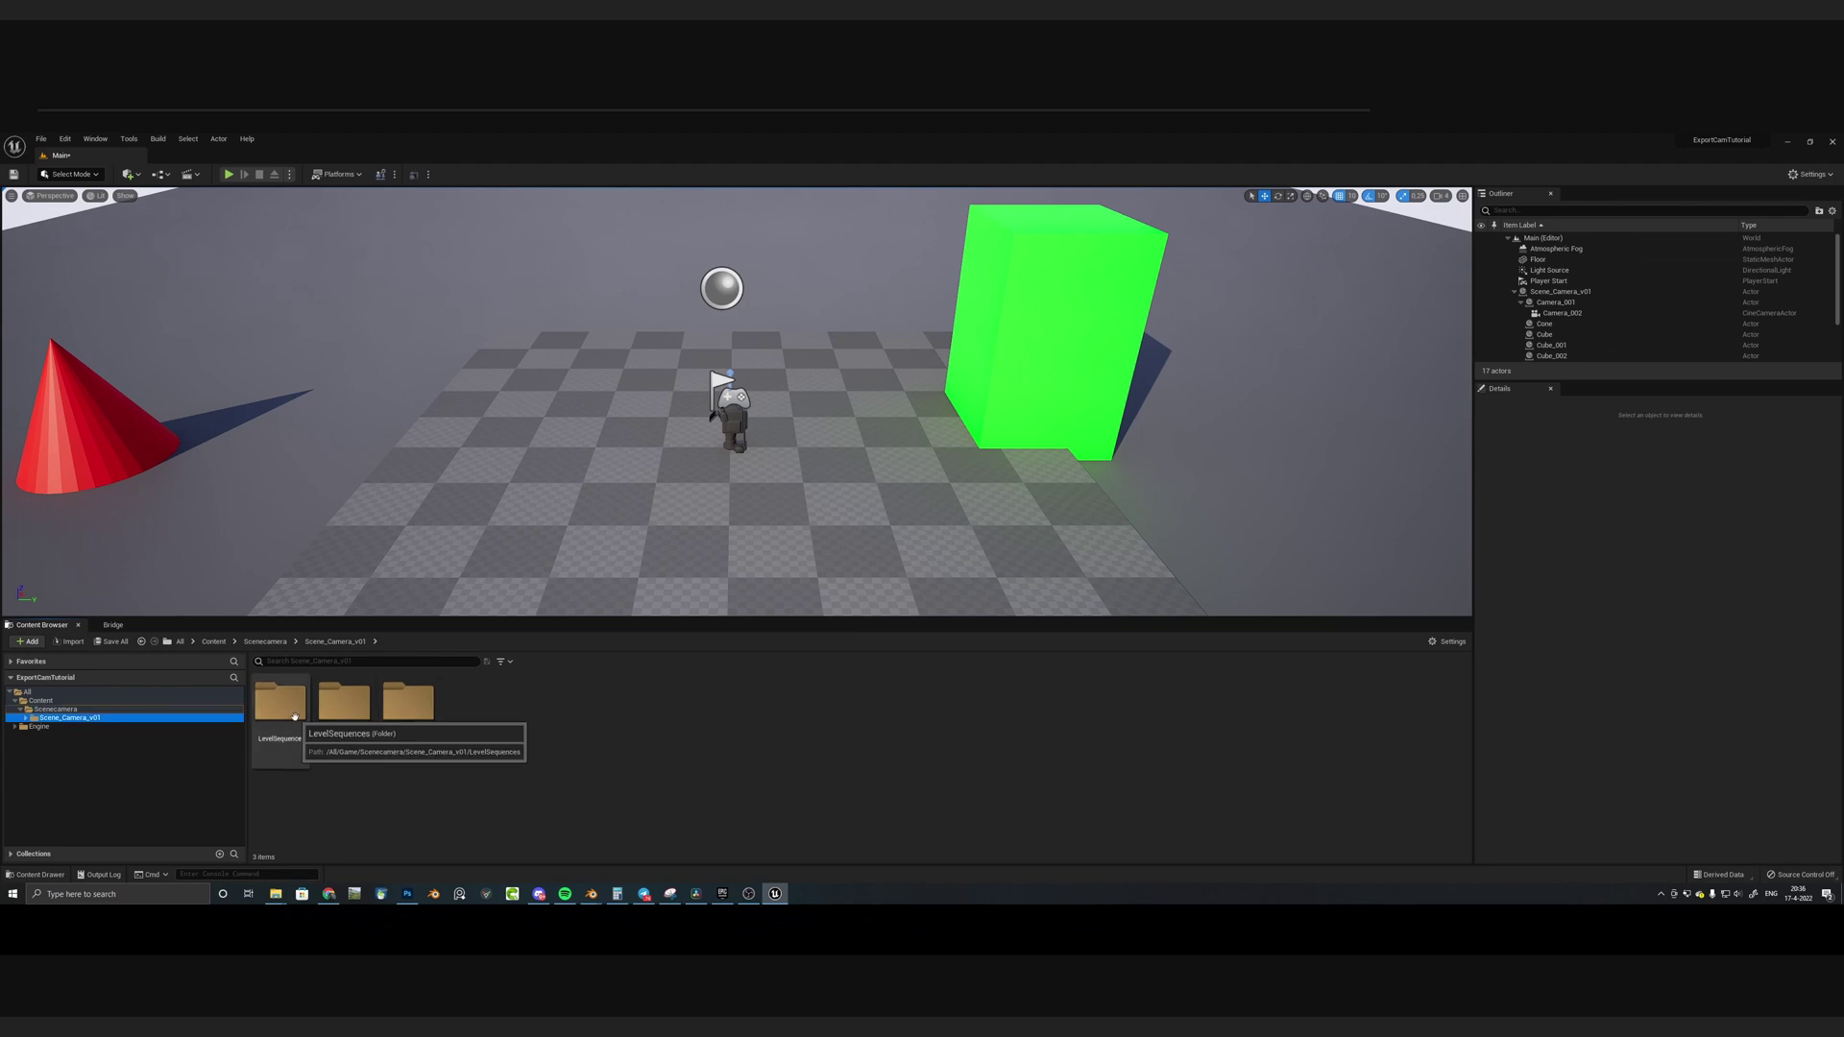
pyautogui.click(295, 715)
pyautogui.doubleClick(293, 714)
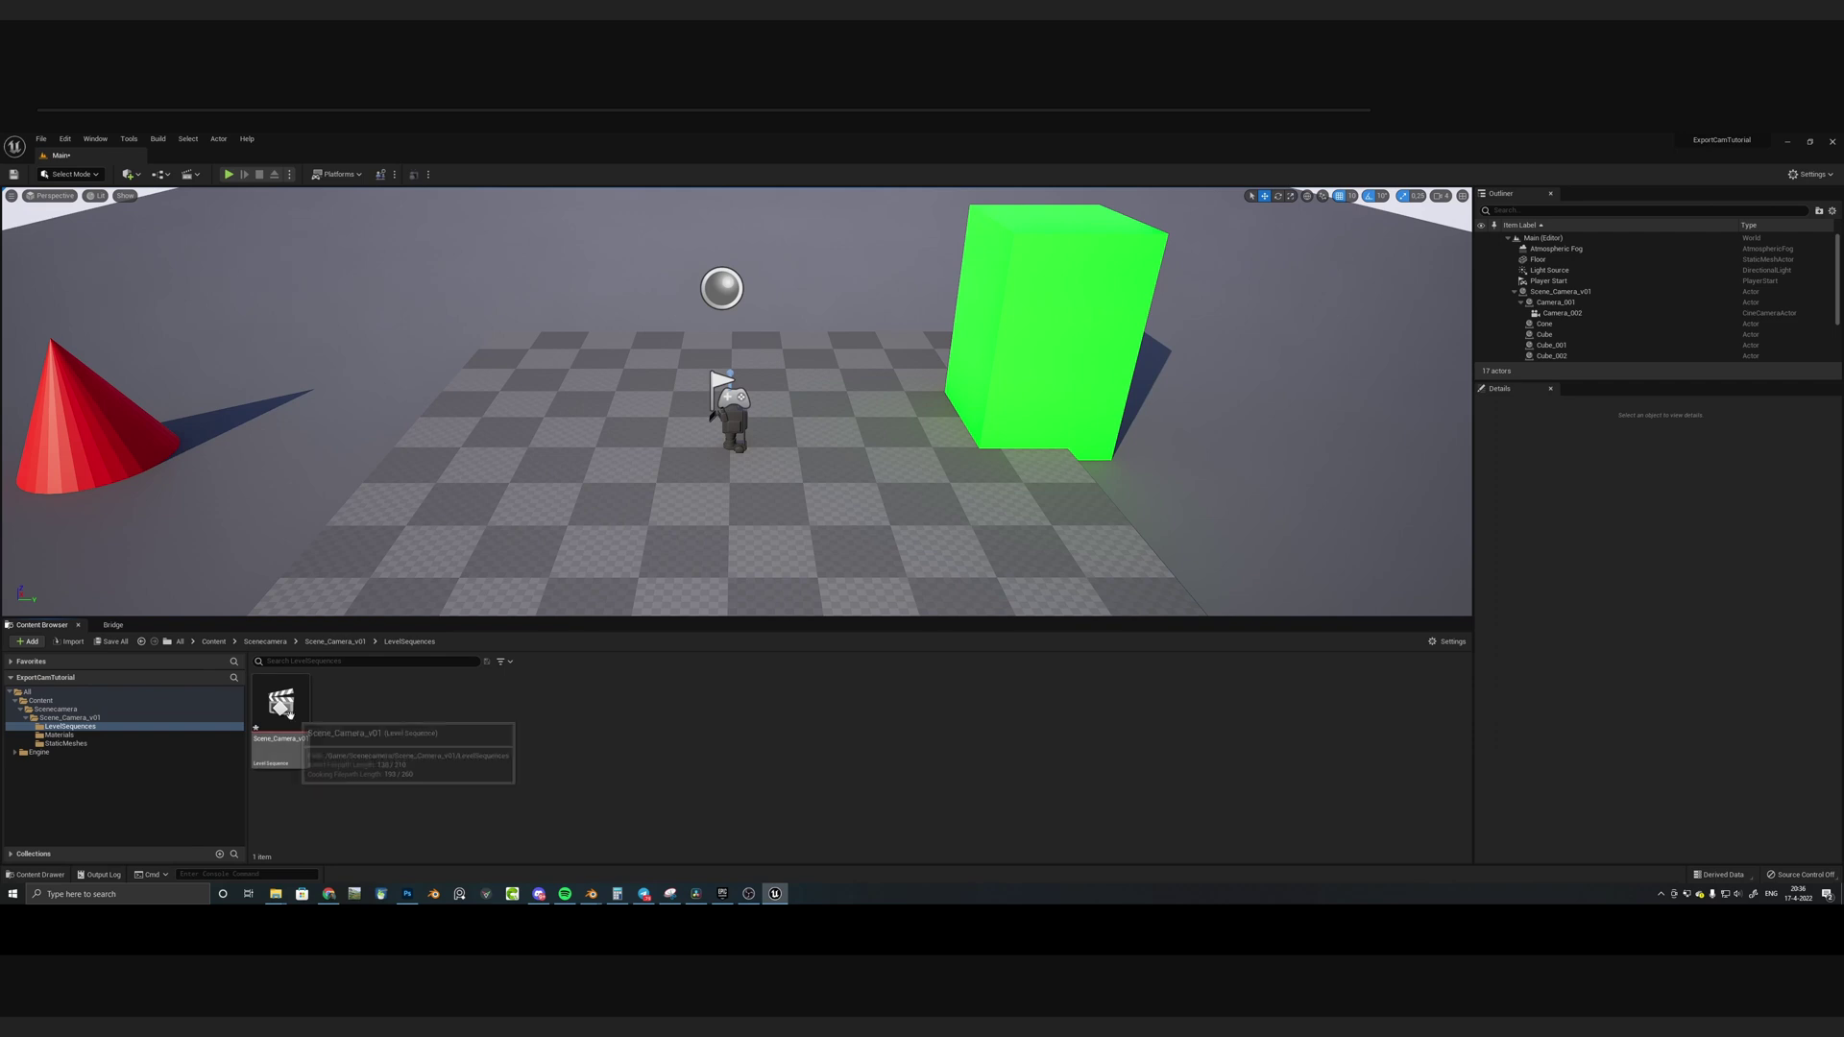
pyautogui.doubleClick(283, 705)
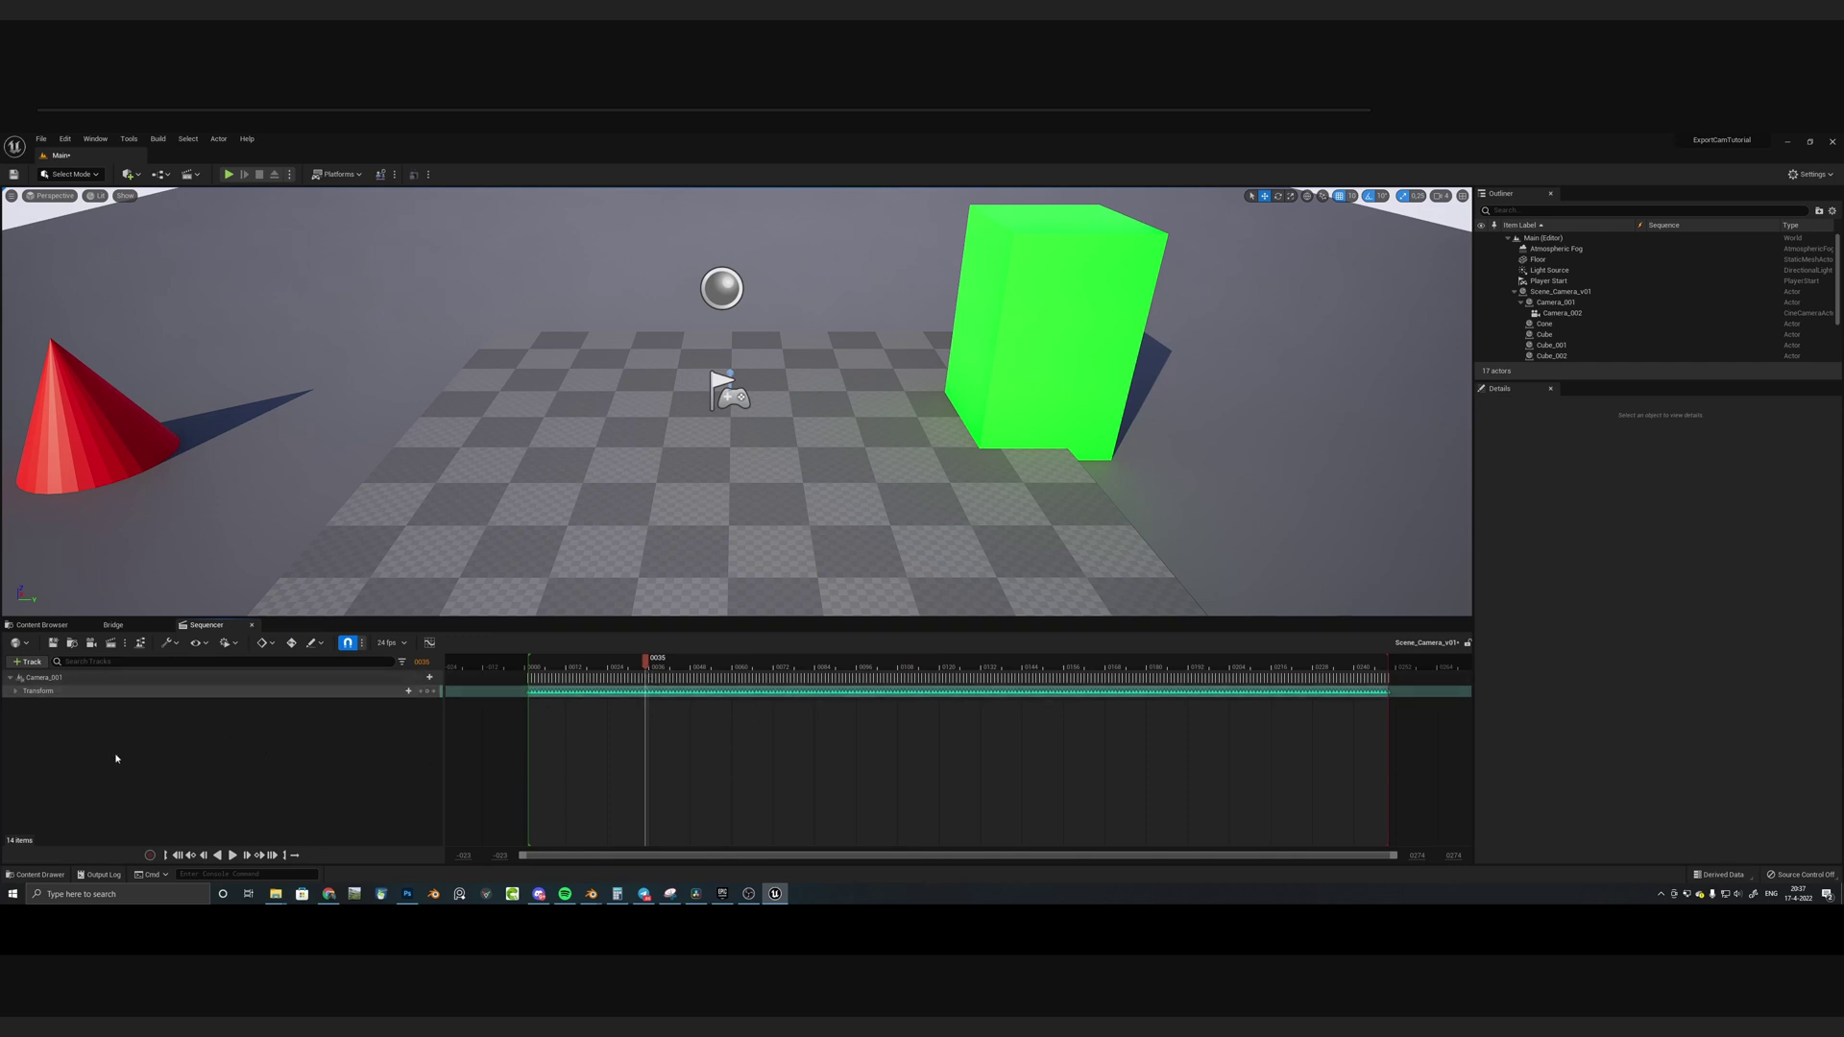
# Add a Camera Cut track and Camera_002 to the sequence, then play it back.
pyautogui.click(30, 662)
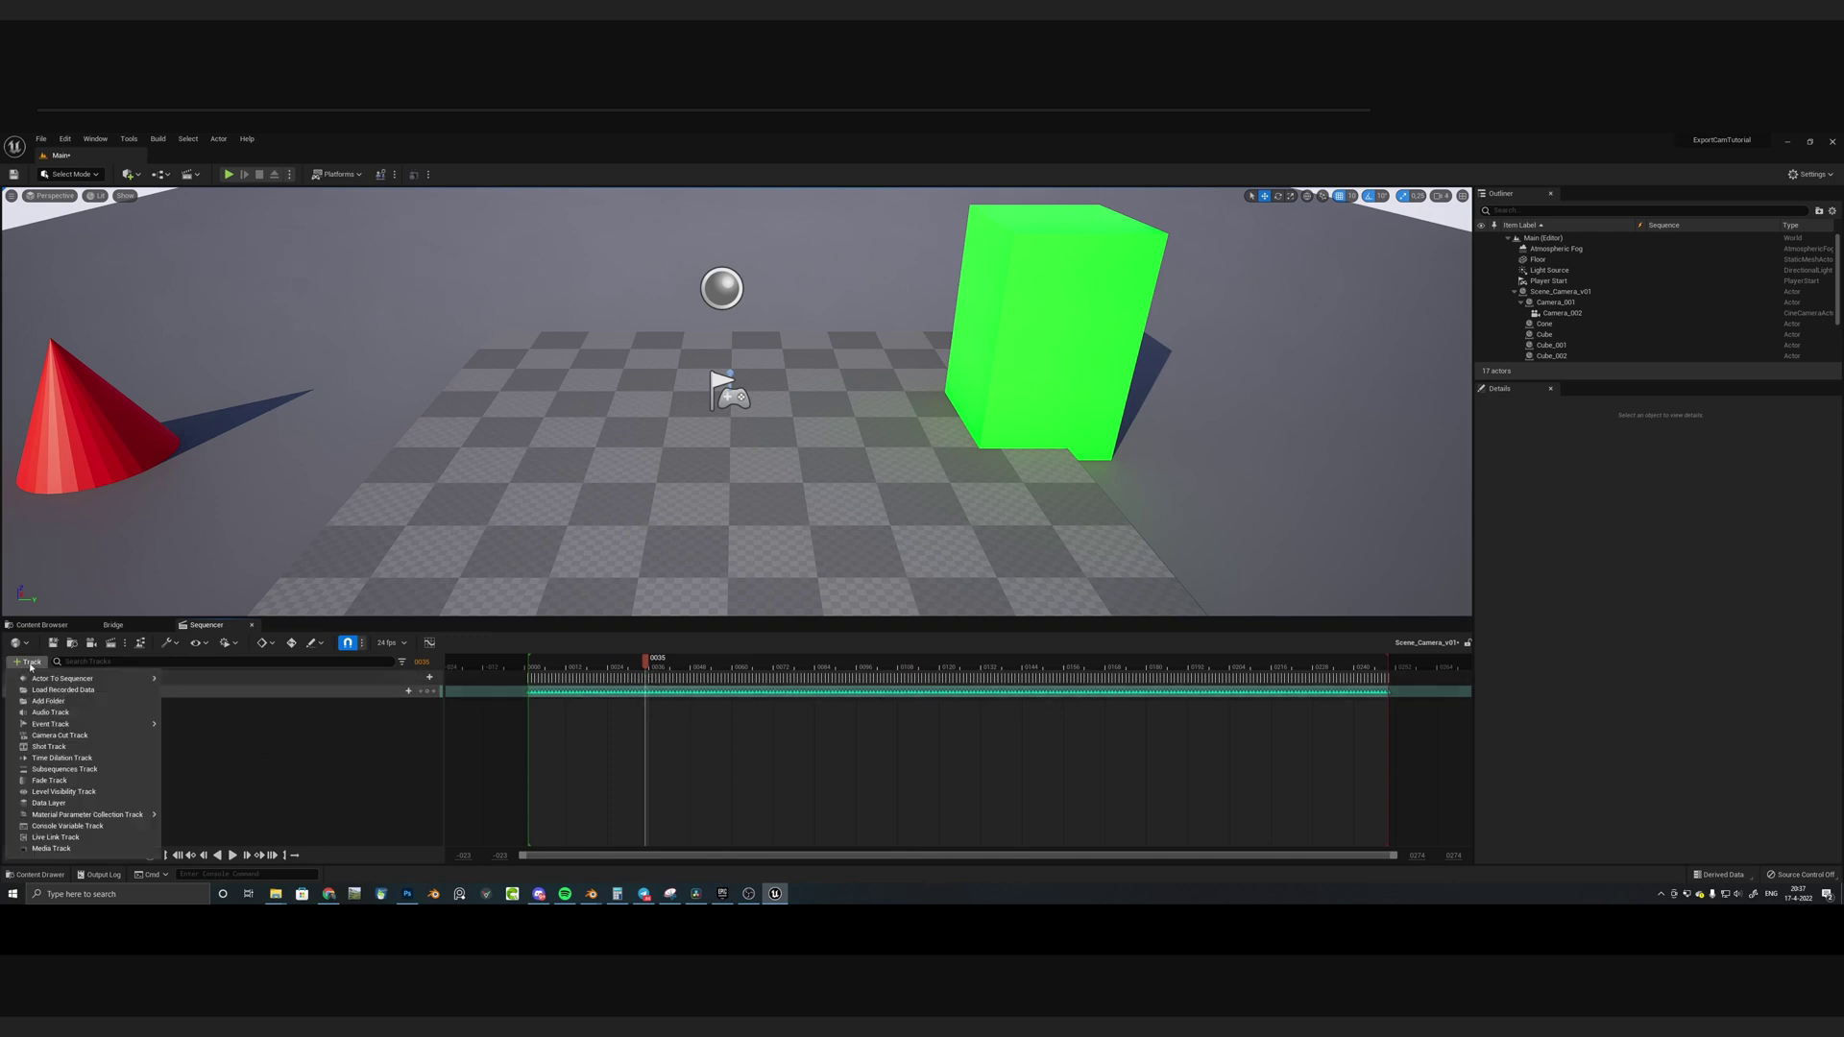
pyautogui.click(60, 736)
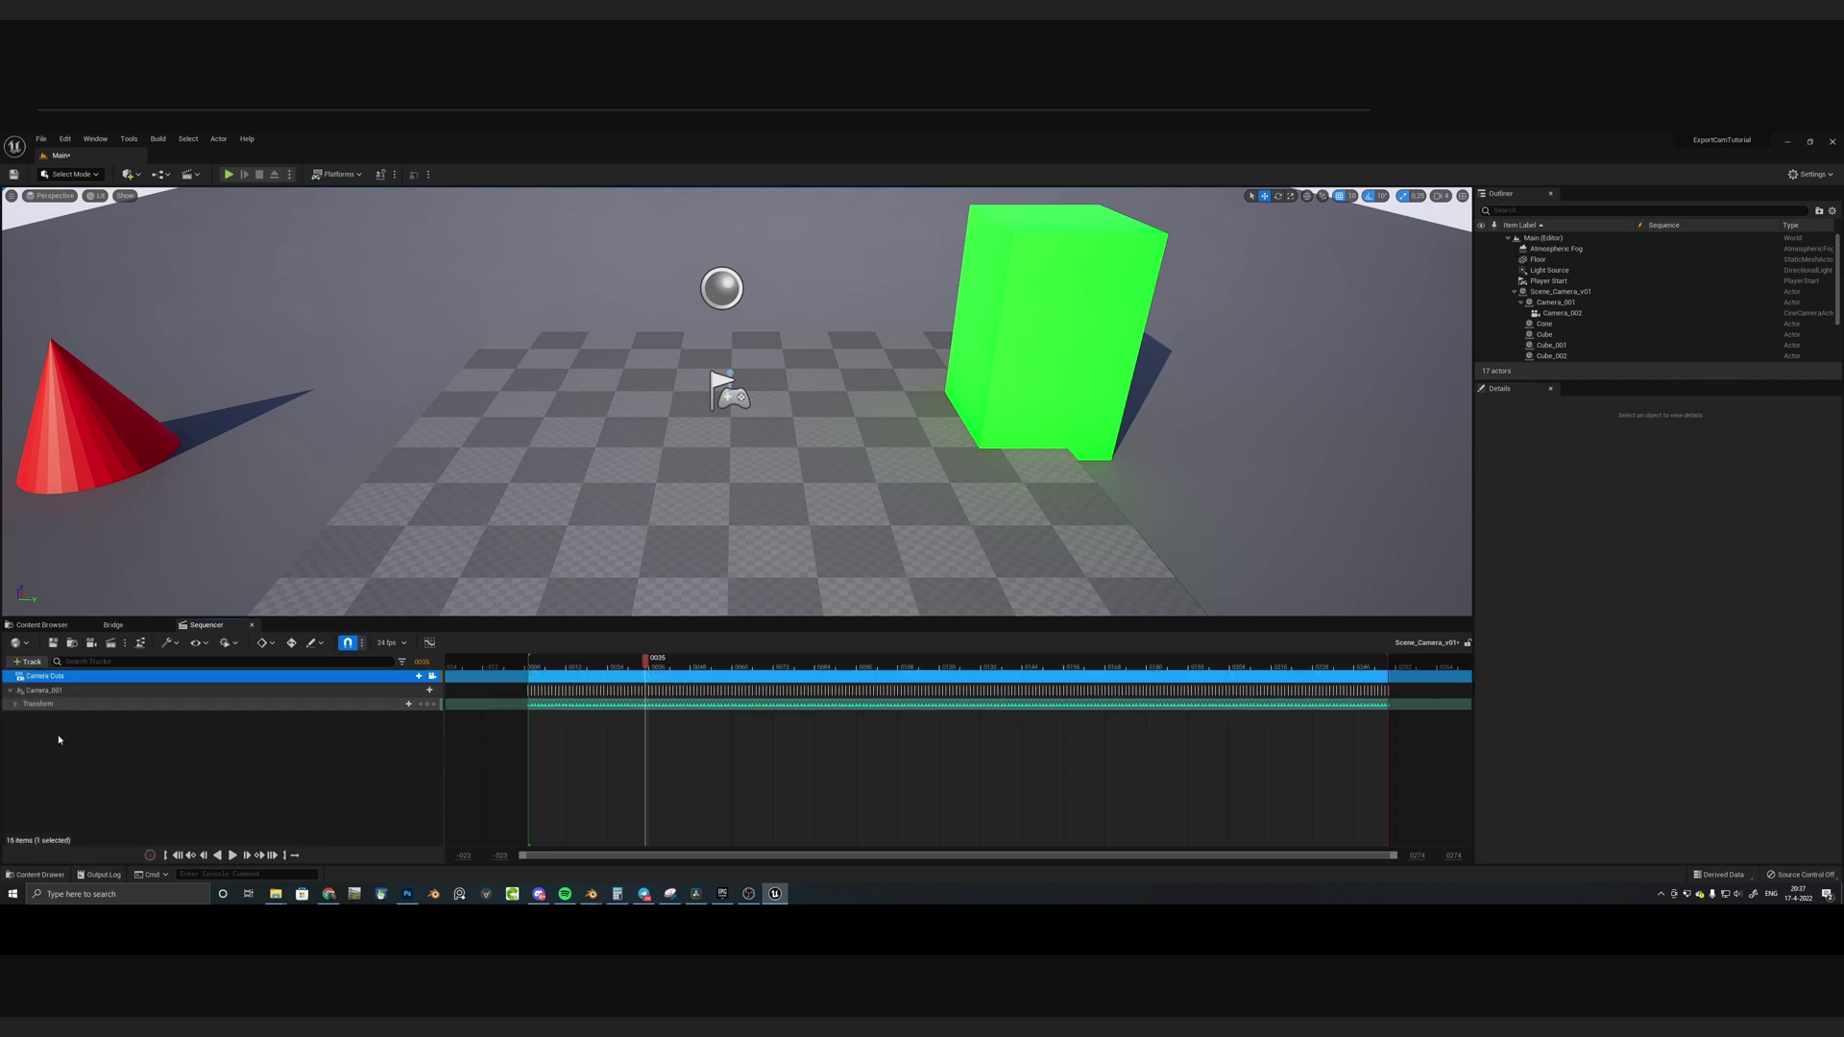
pyautogui.click(1575, 314)
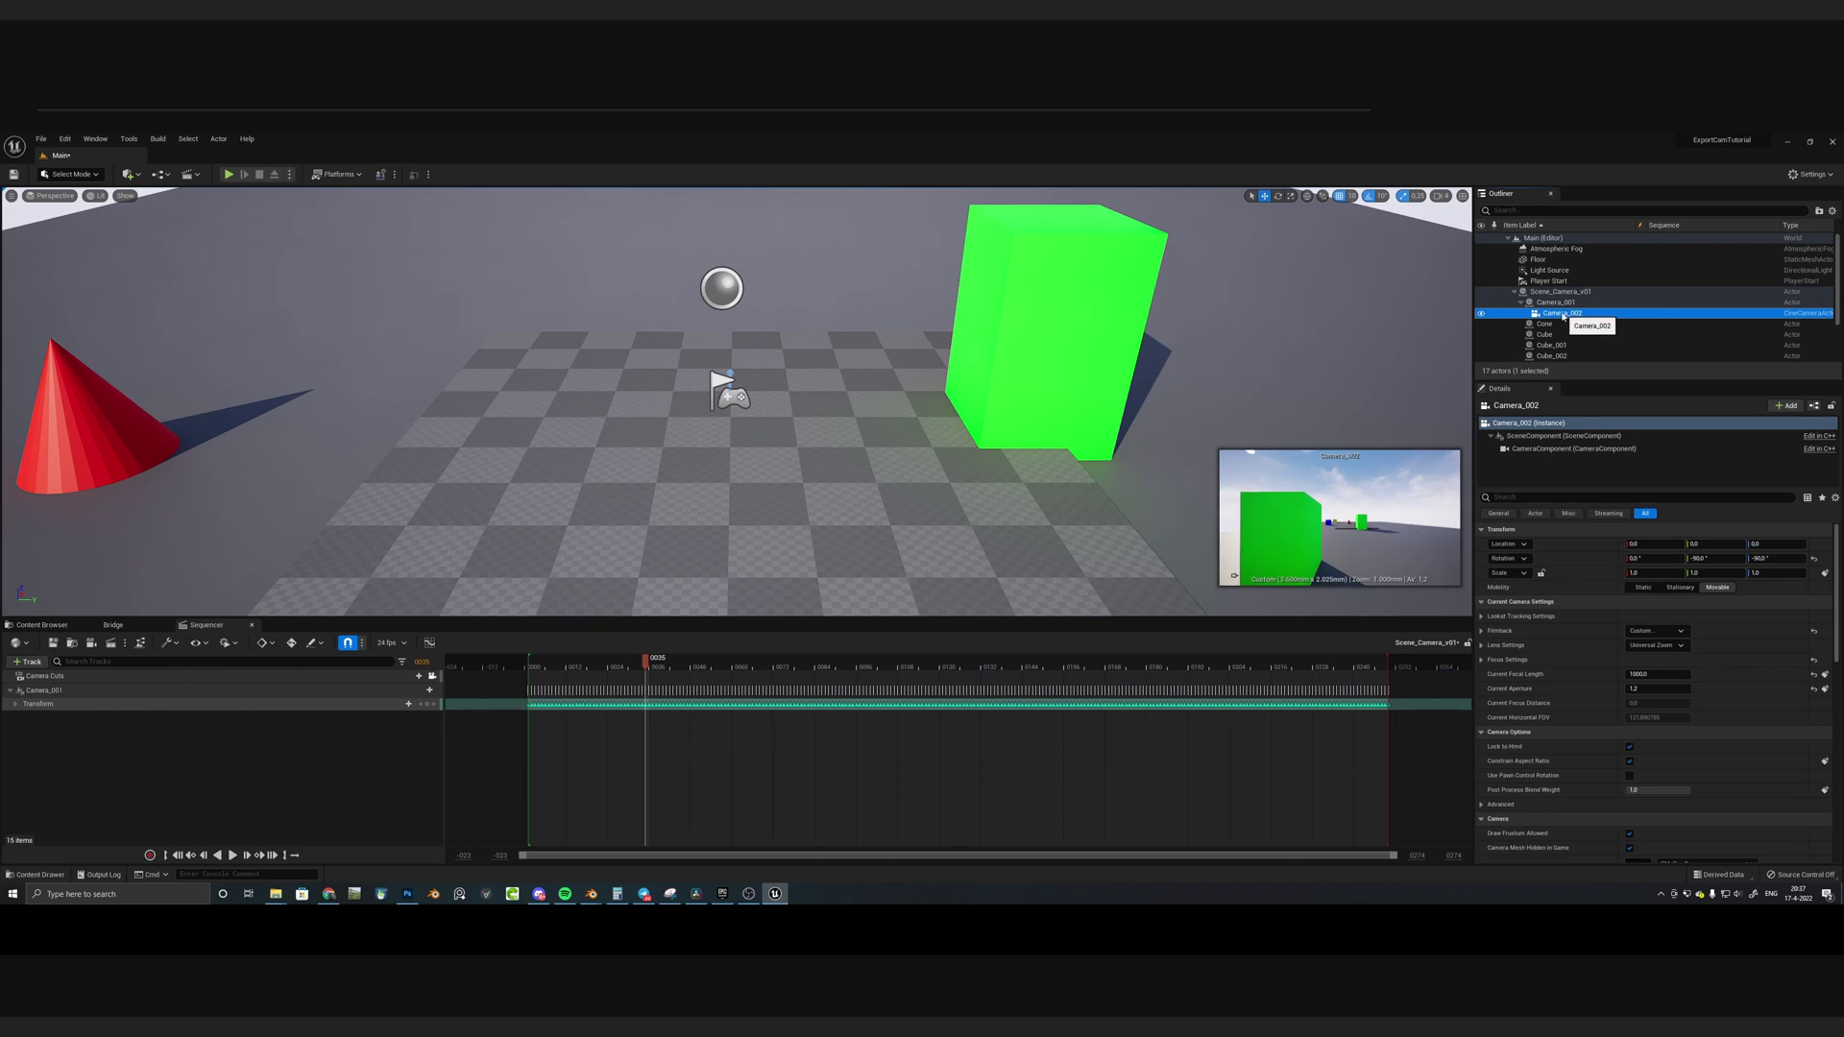
pyautogui.moveTo(196, 761); pyautogui.dragTo(202, 763)
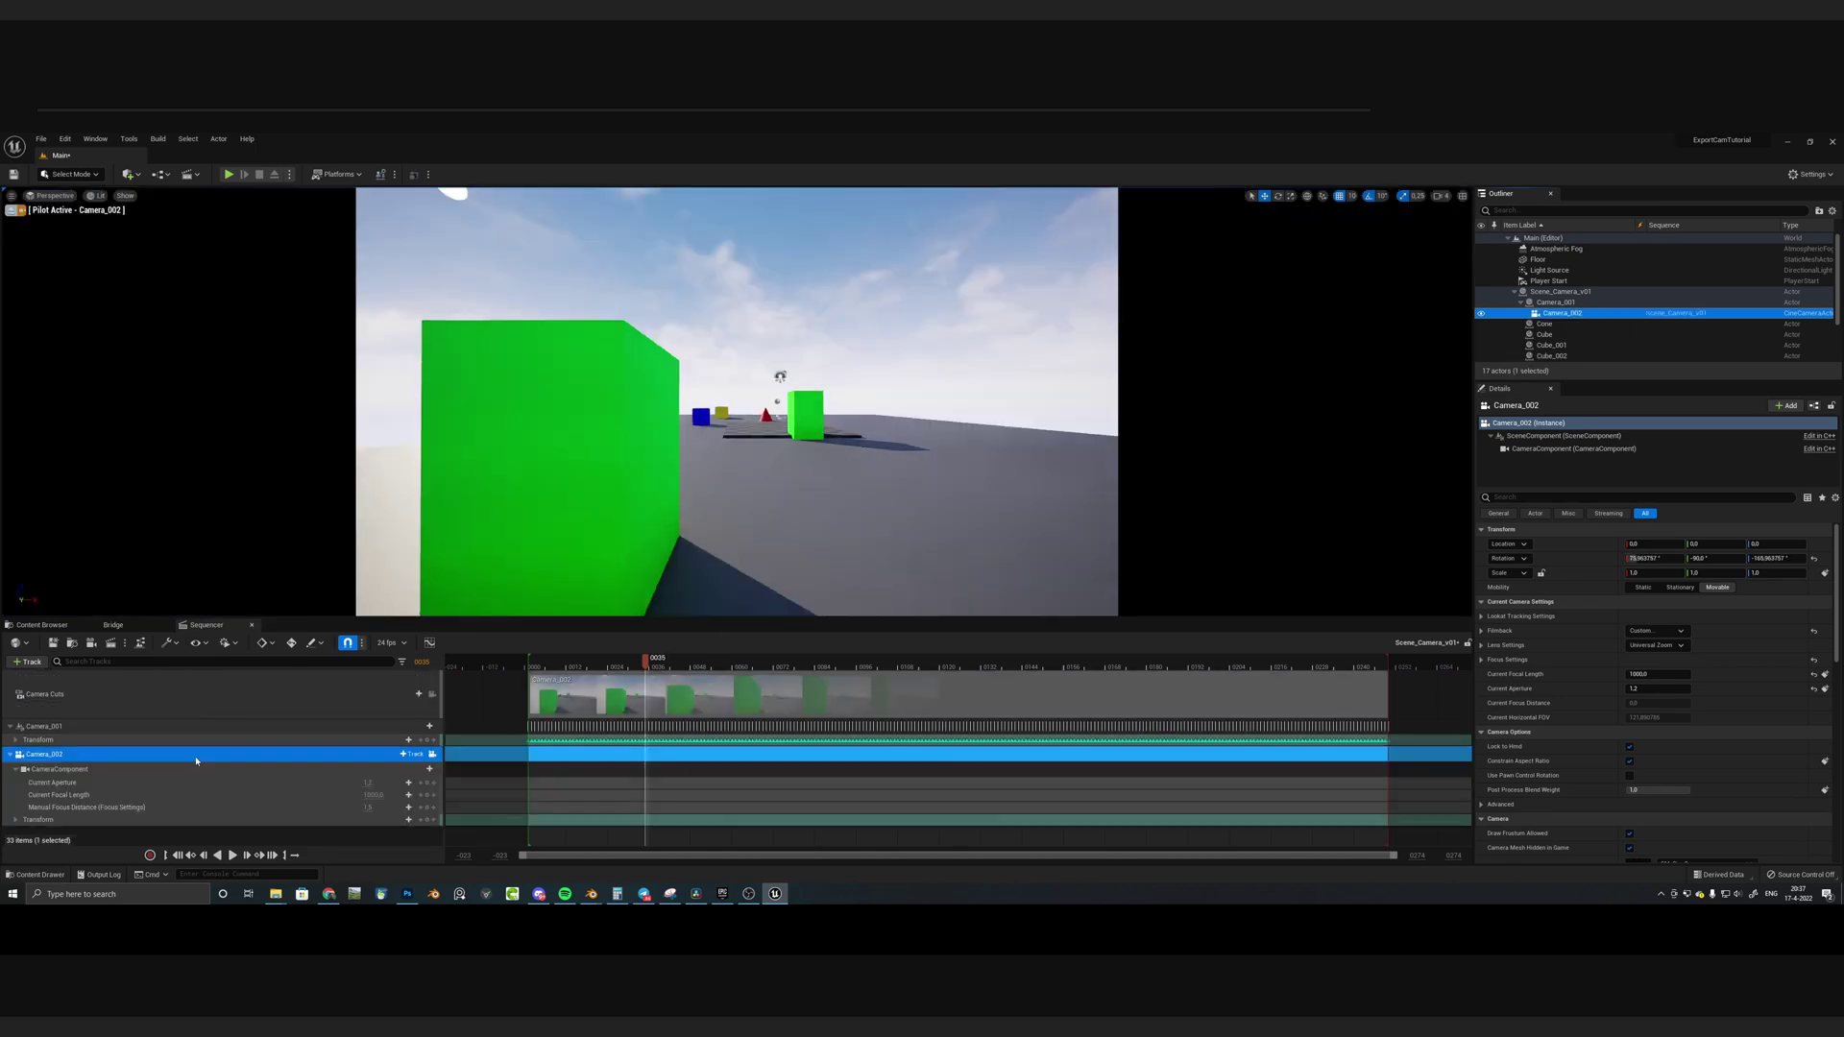
pyautogui.press('space')
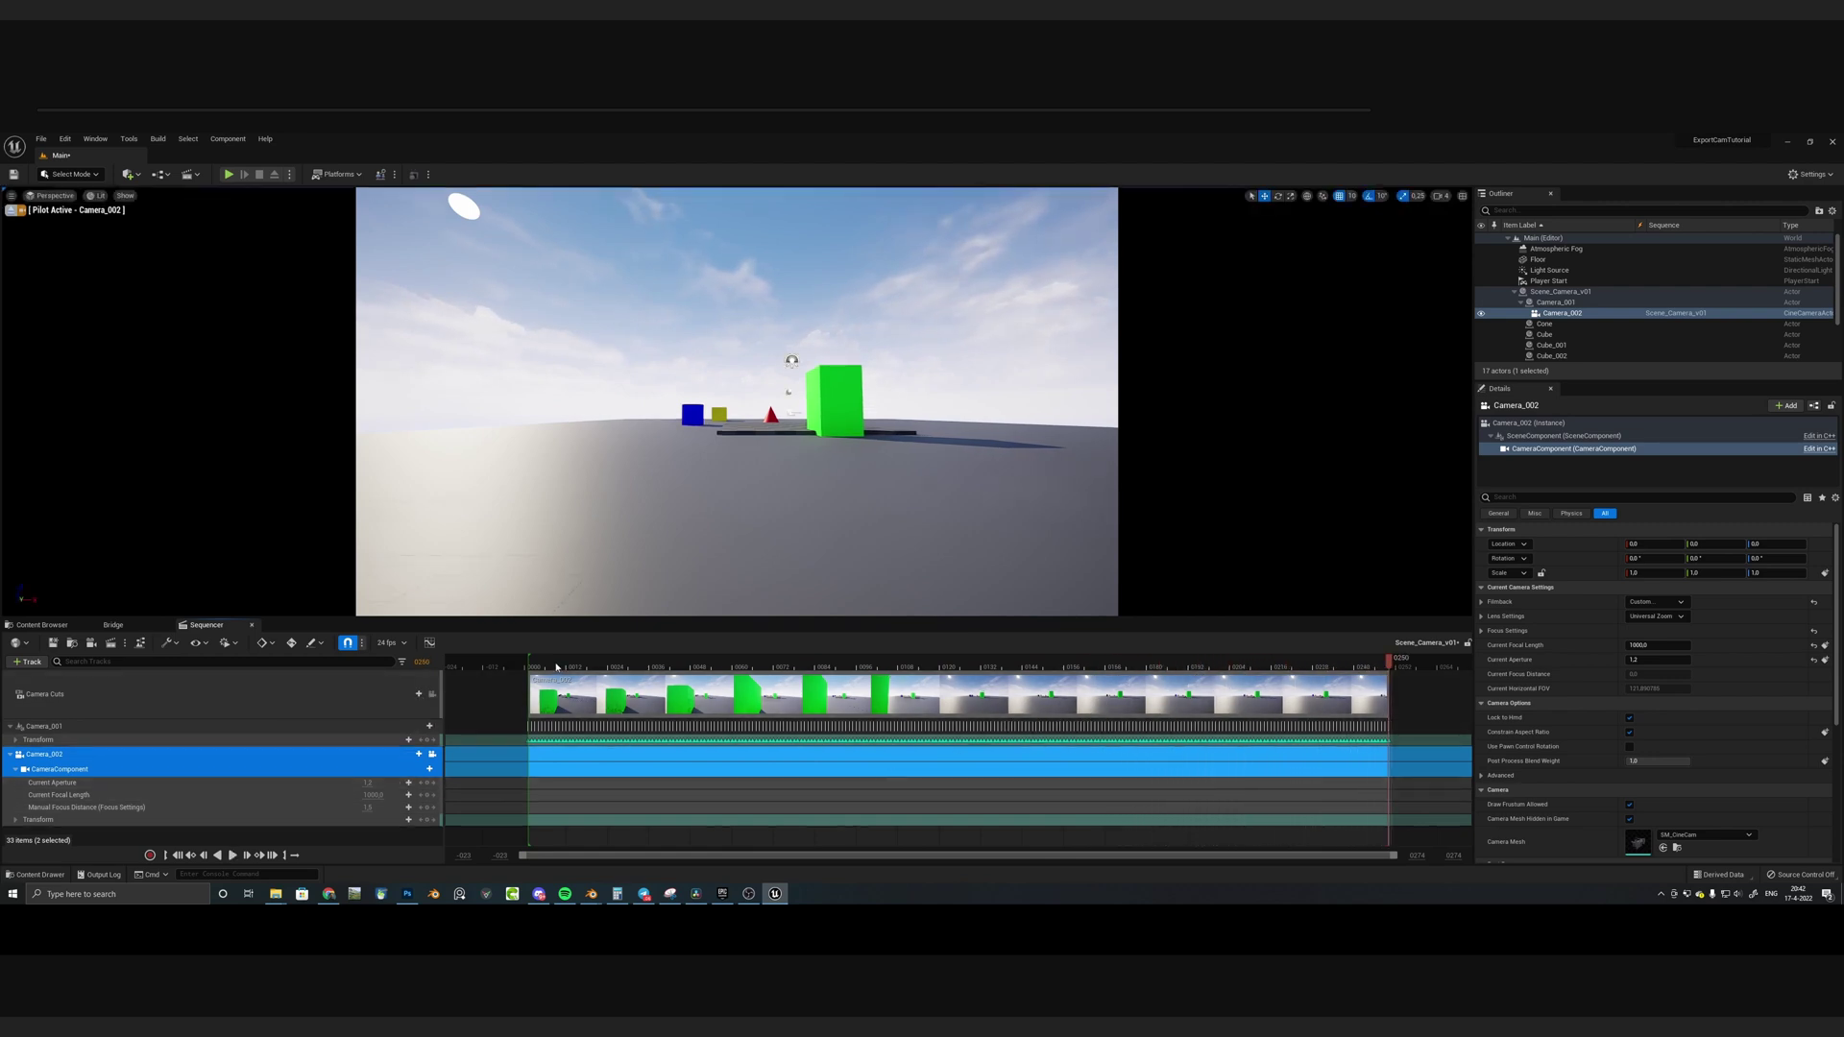
# Scrub to about frame 0086 and show Camera_002's CameraComponent settings, focal length 1000,0.
pyautogui.moveTo(557, 668)
pyautogui.mouseDown()
pyautogui.moveTo(873, 669)
pyautogui.moveTo(537, 679)
pyautogui.moveTo(931, 682)
pyautogui.moveTo(544, 679)
pyautogui.mouseUp()
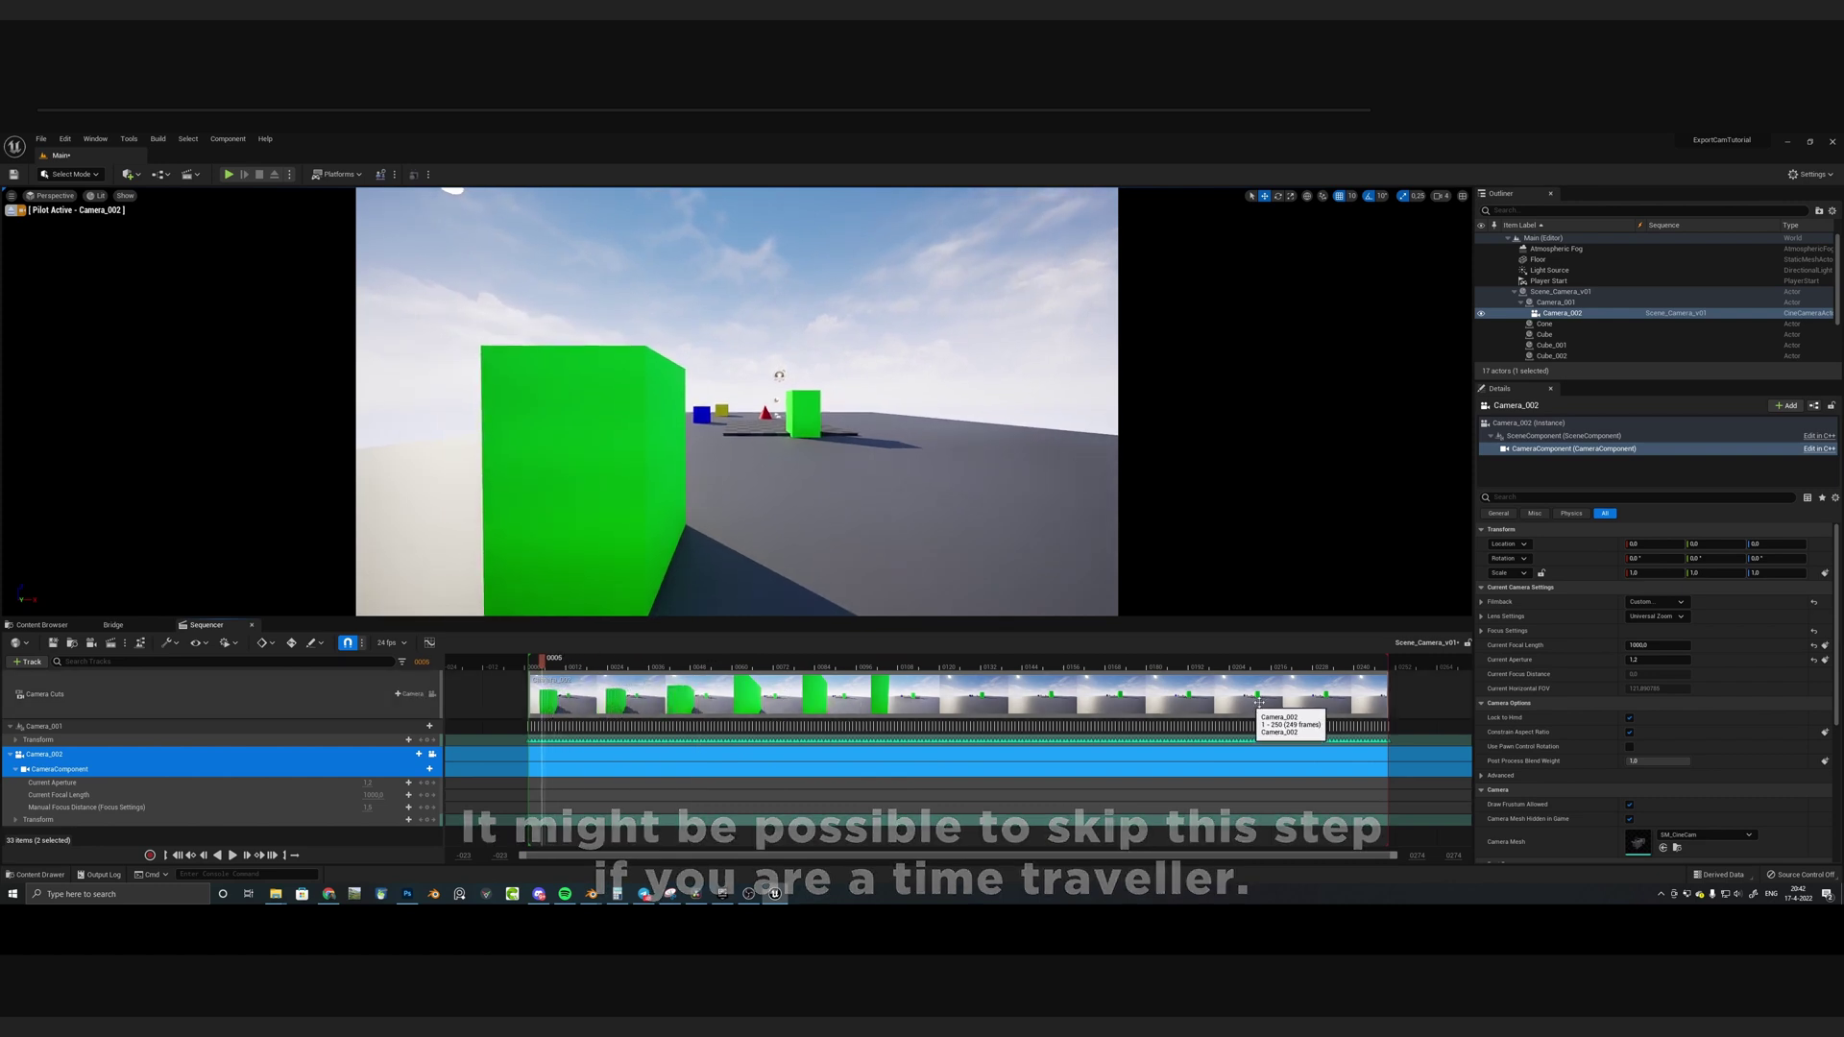
pyautogui.click(1535, 450)
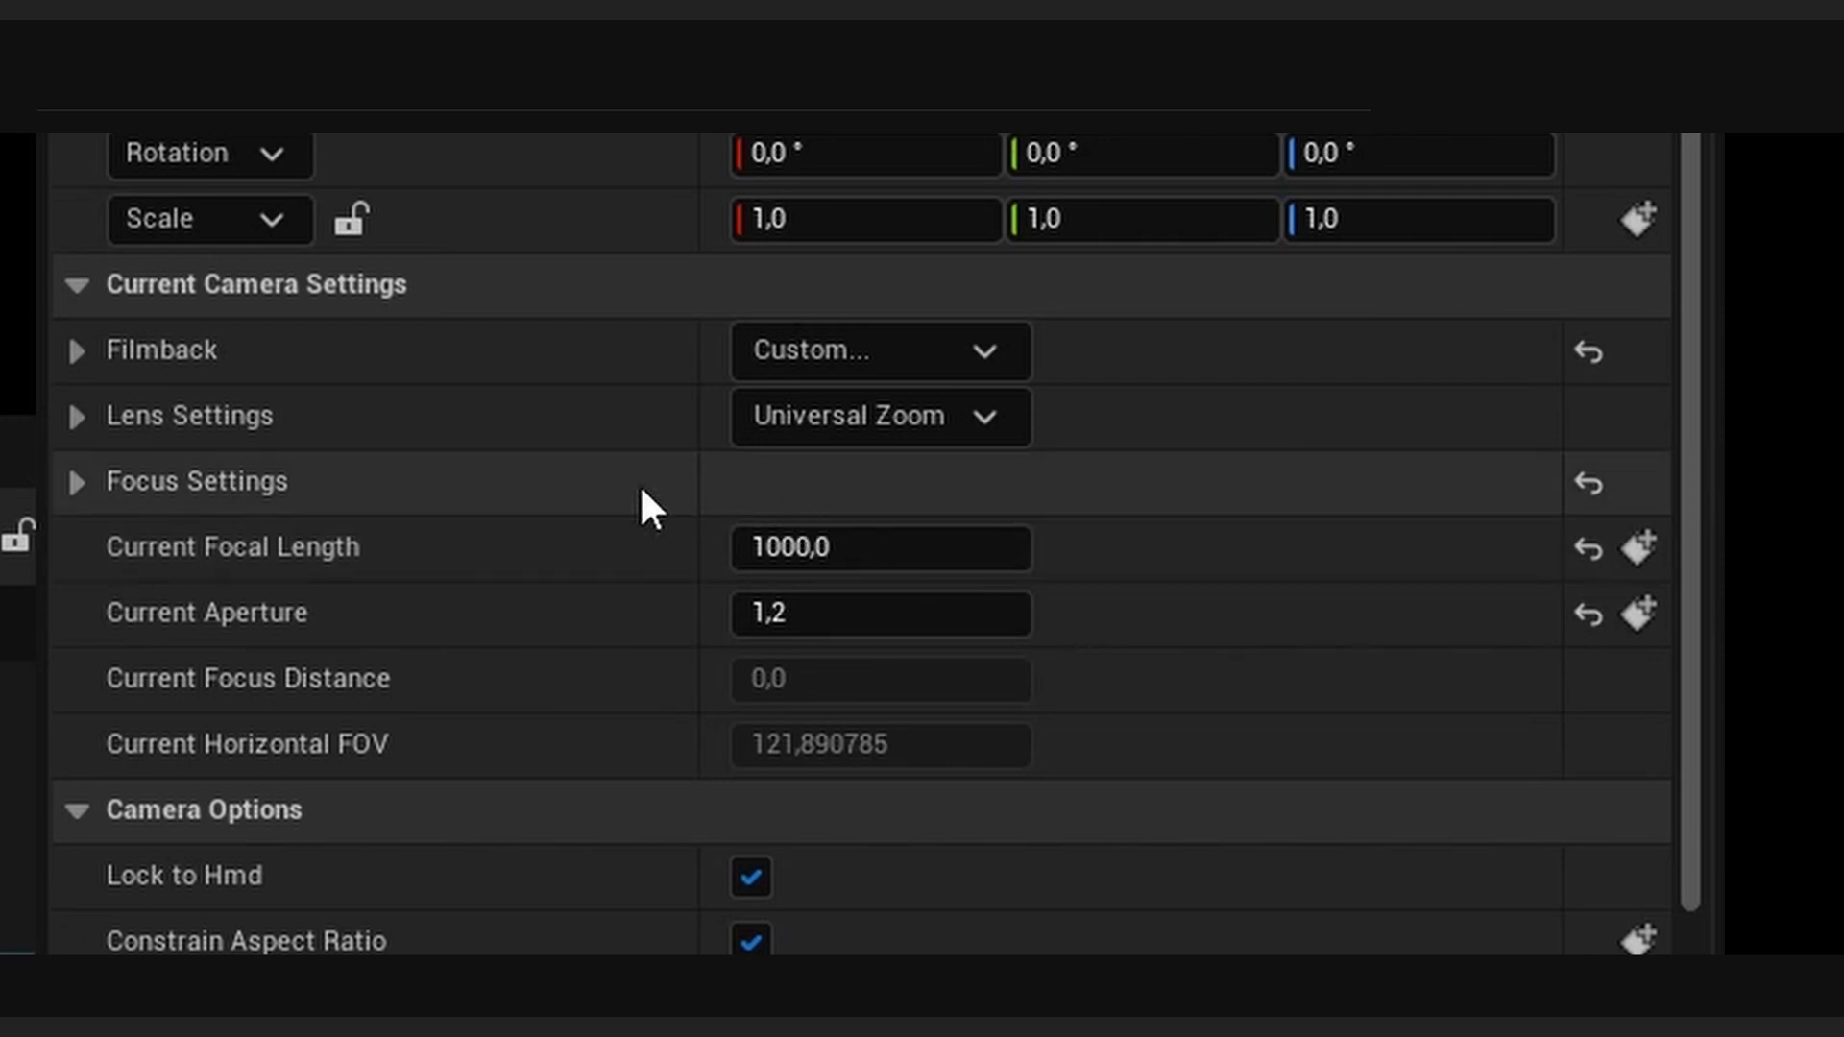
# Set Camera_002's Filmback to sensor width 36,0 mm and sensor height 20,25 mm.
pyautogui.click(79, 351)
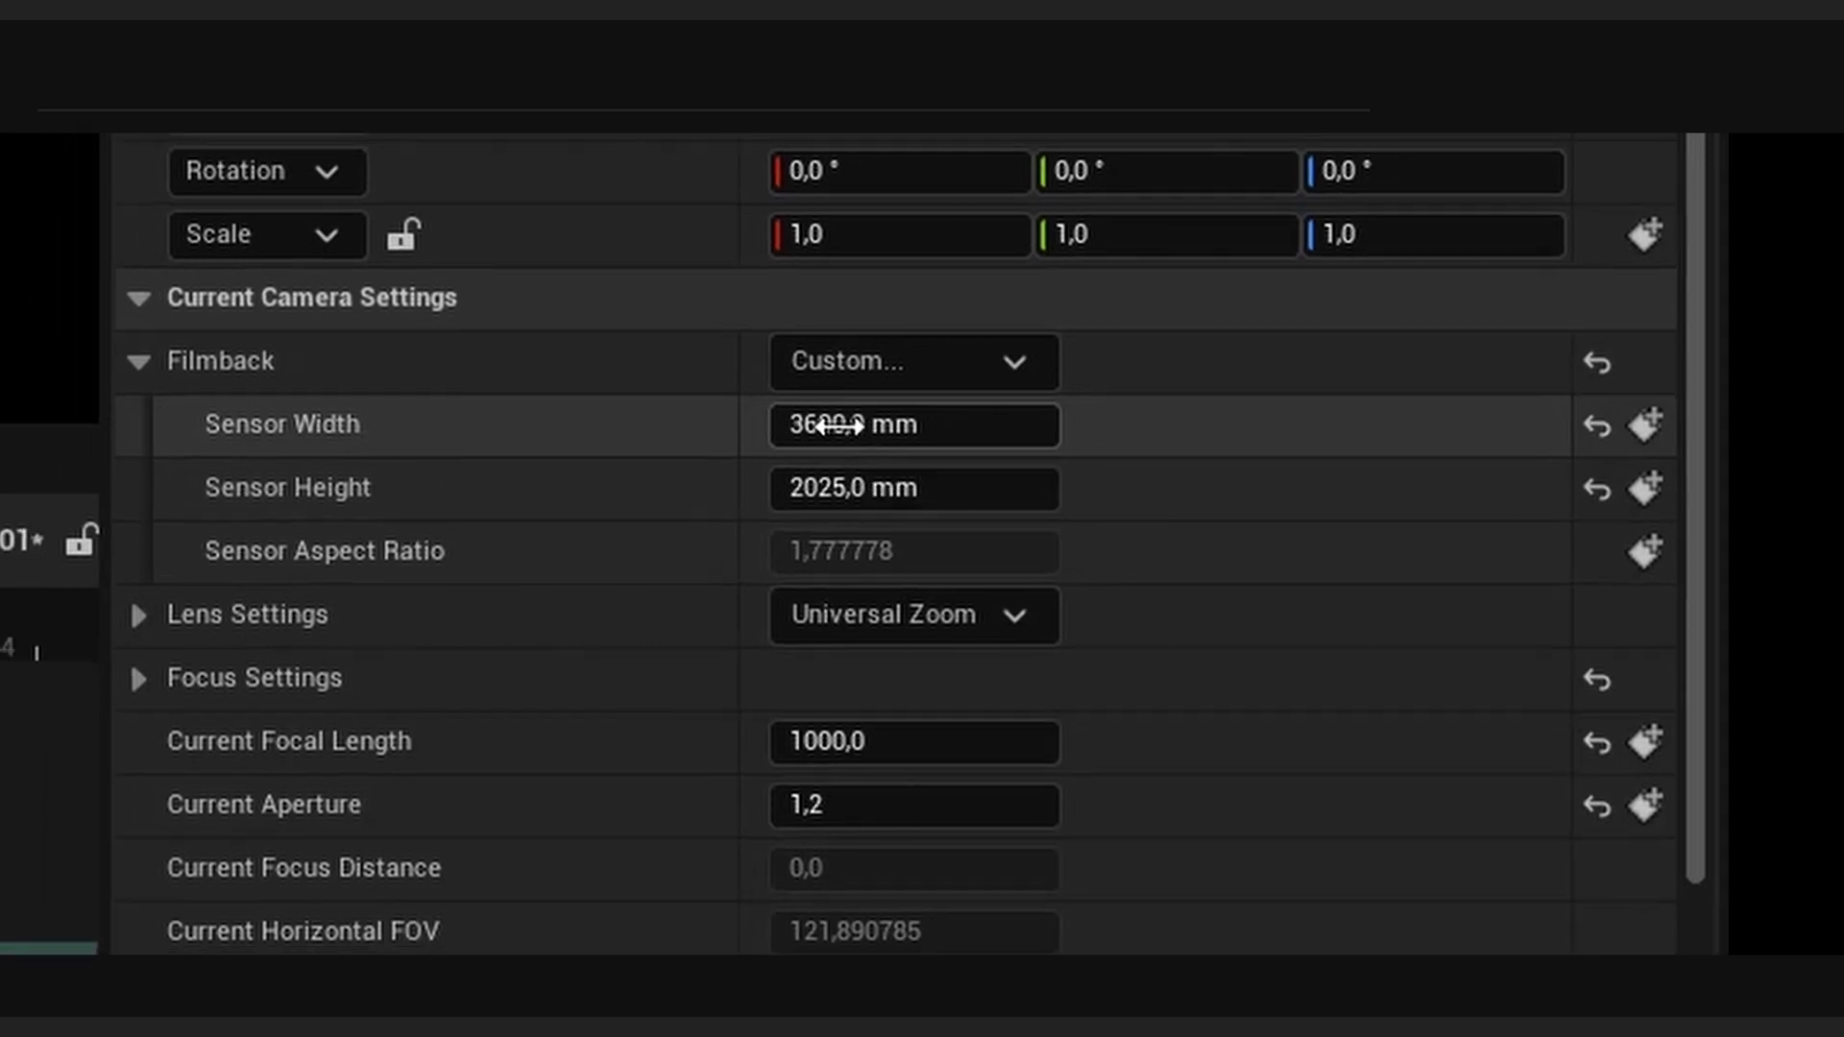
pyautogui.click(801, 416)
pyautogui.click(815, 415)
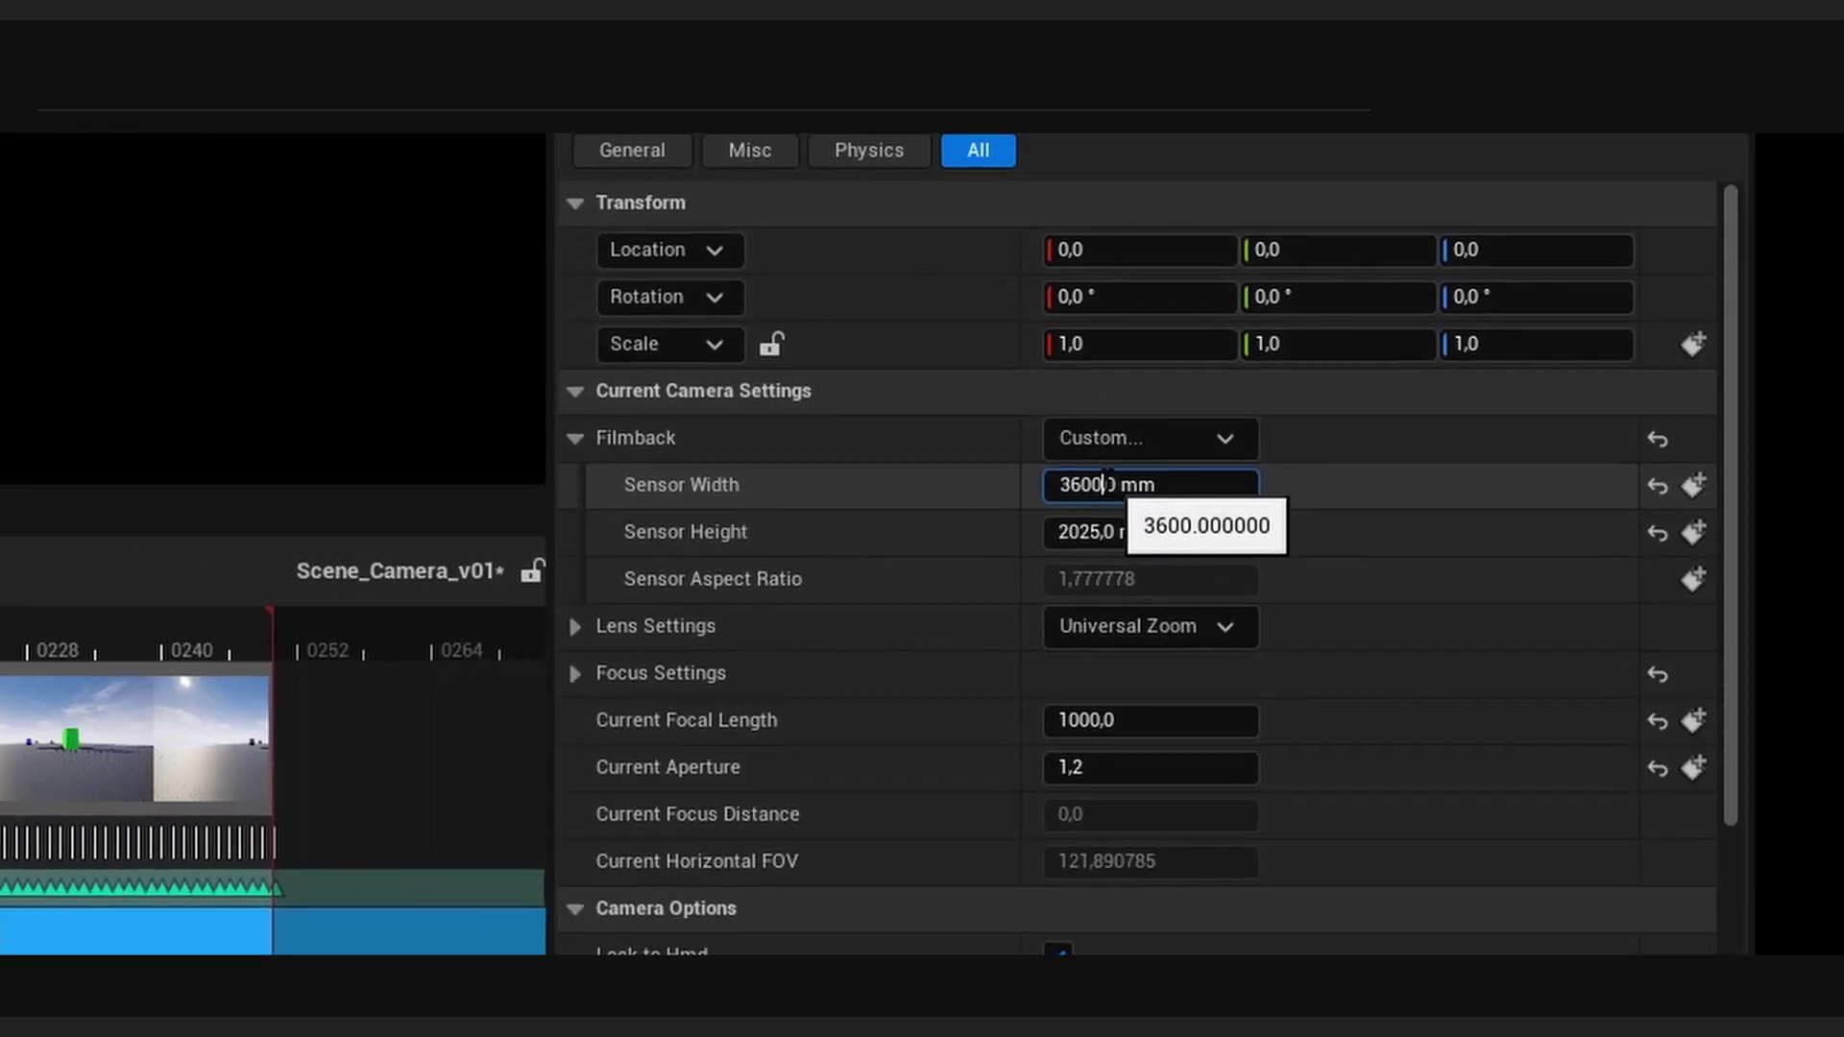
pyautogui.click(1042, 519)
pyautogui.click(1150, 539)
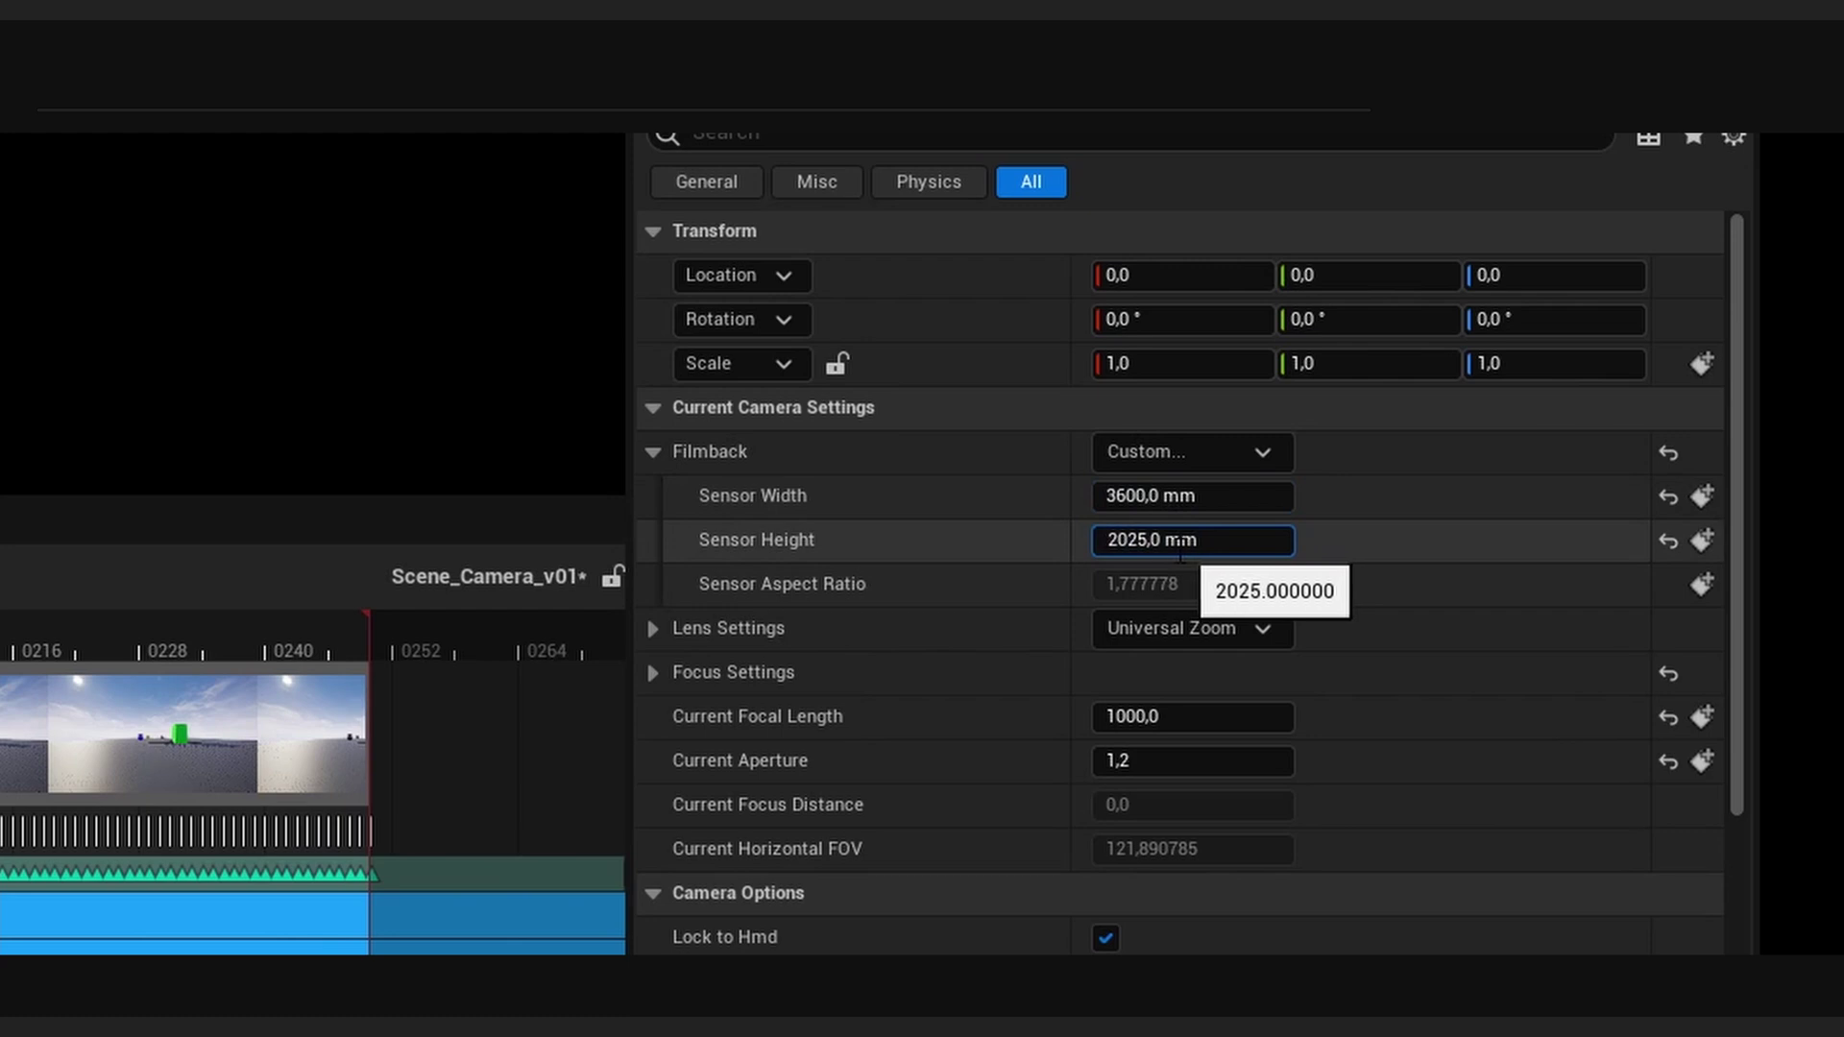
pyautogui.press('Return')
pyautogui.click(1150, 495)
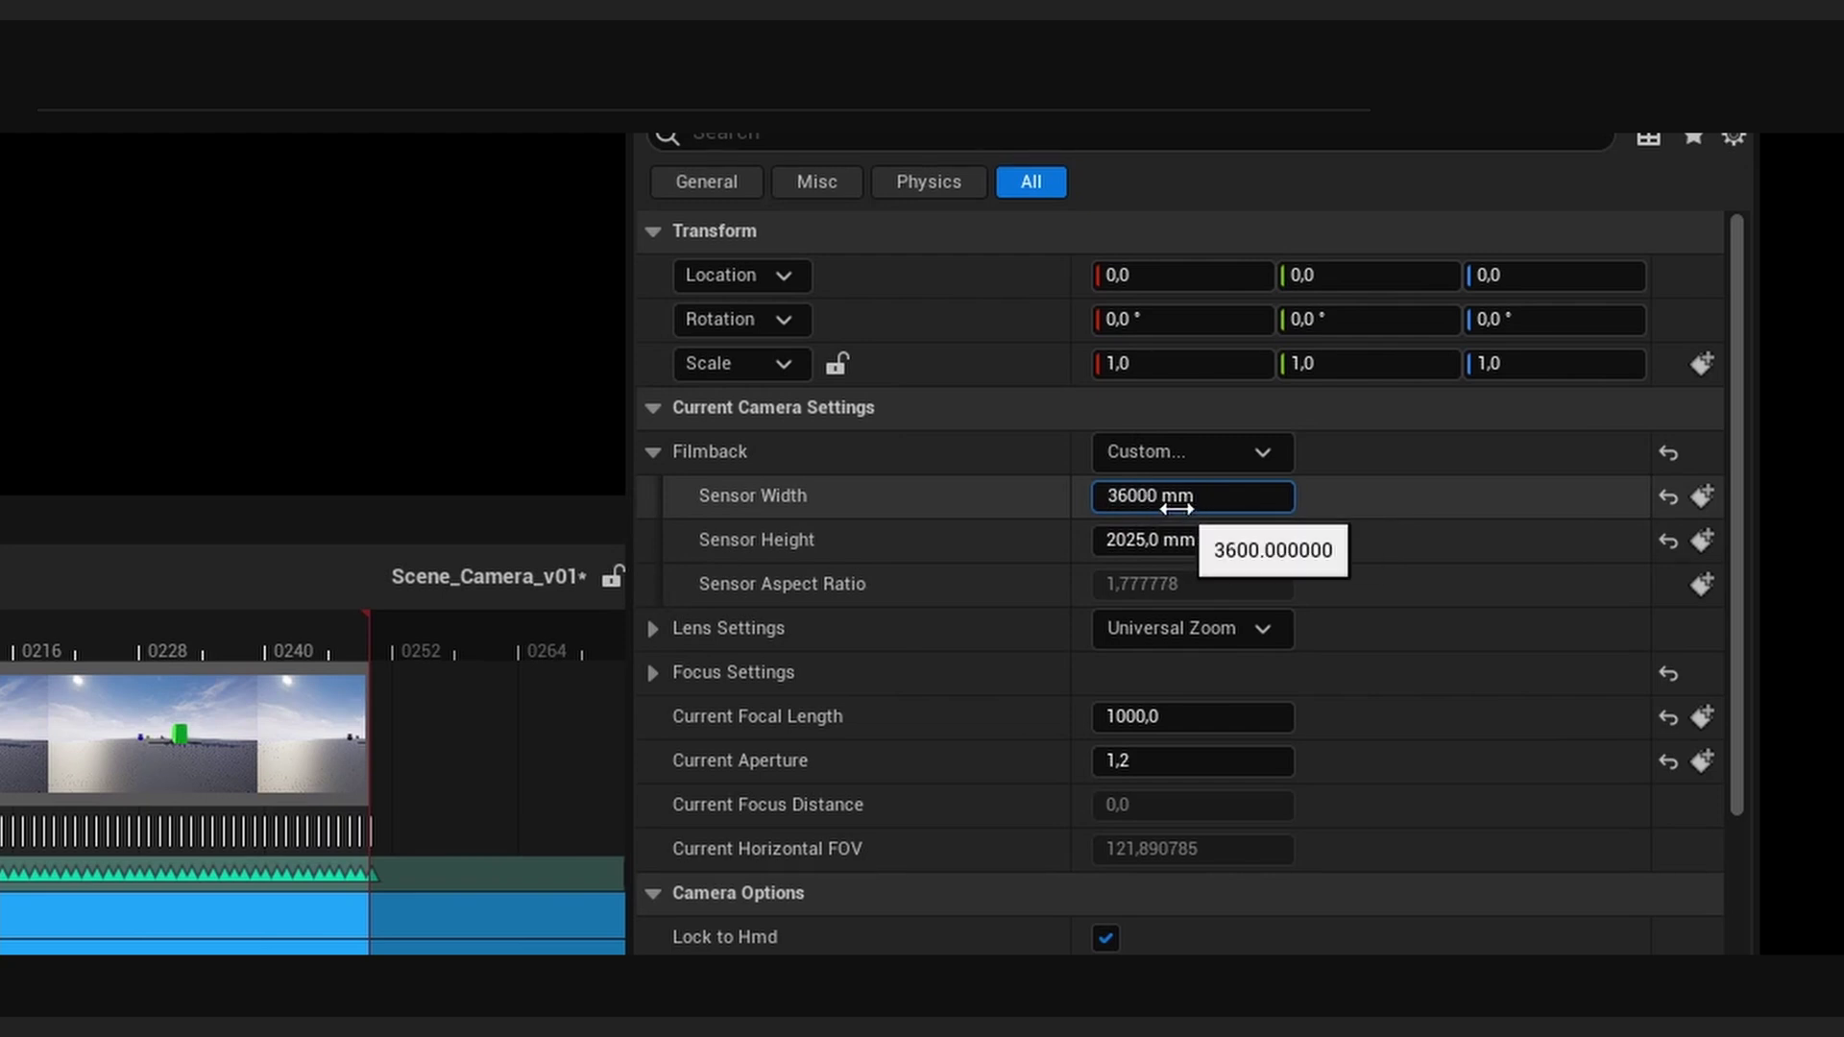
pyautogui.write(',')
pyautogui.click(1153, 543)
pyautogui.click(1152, 544)
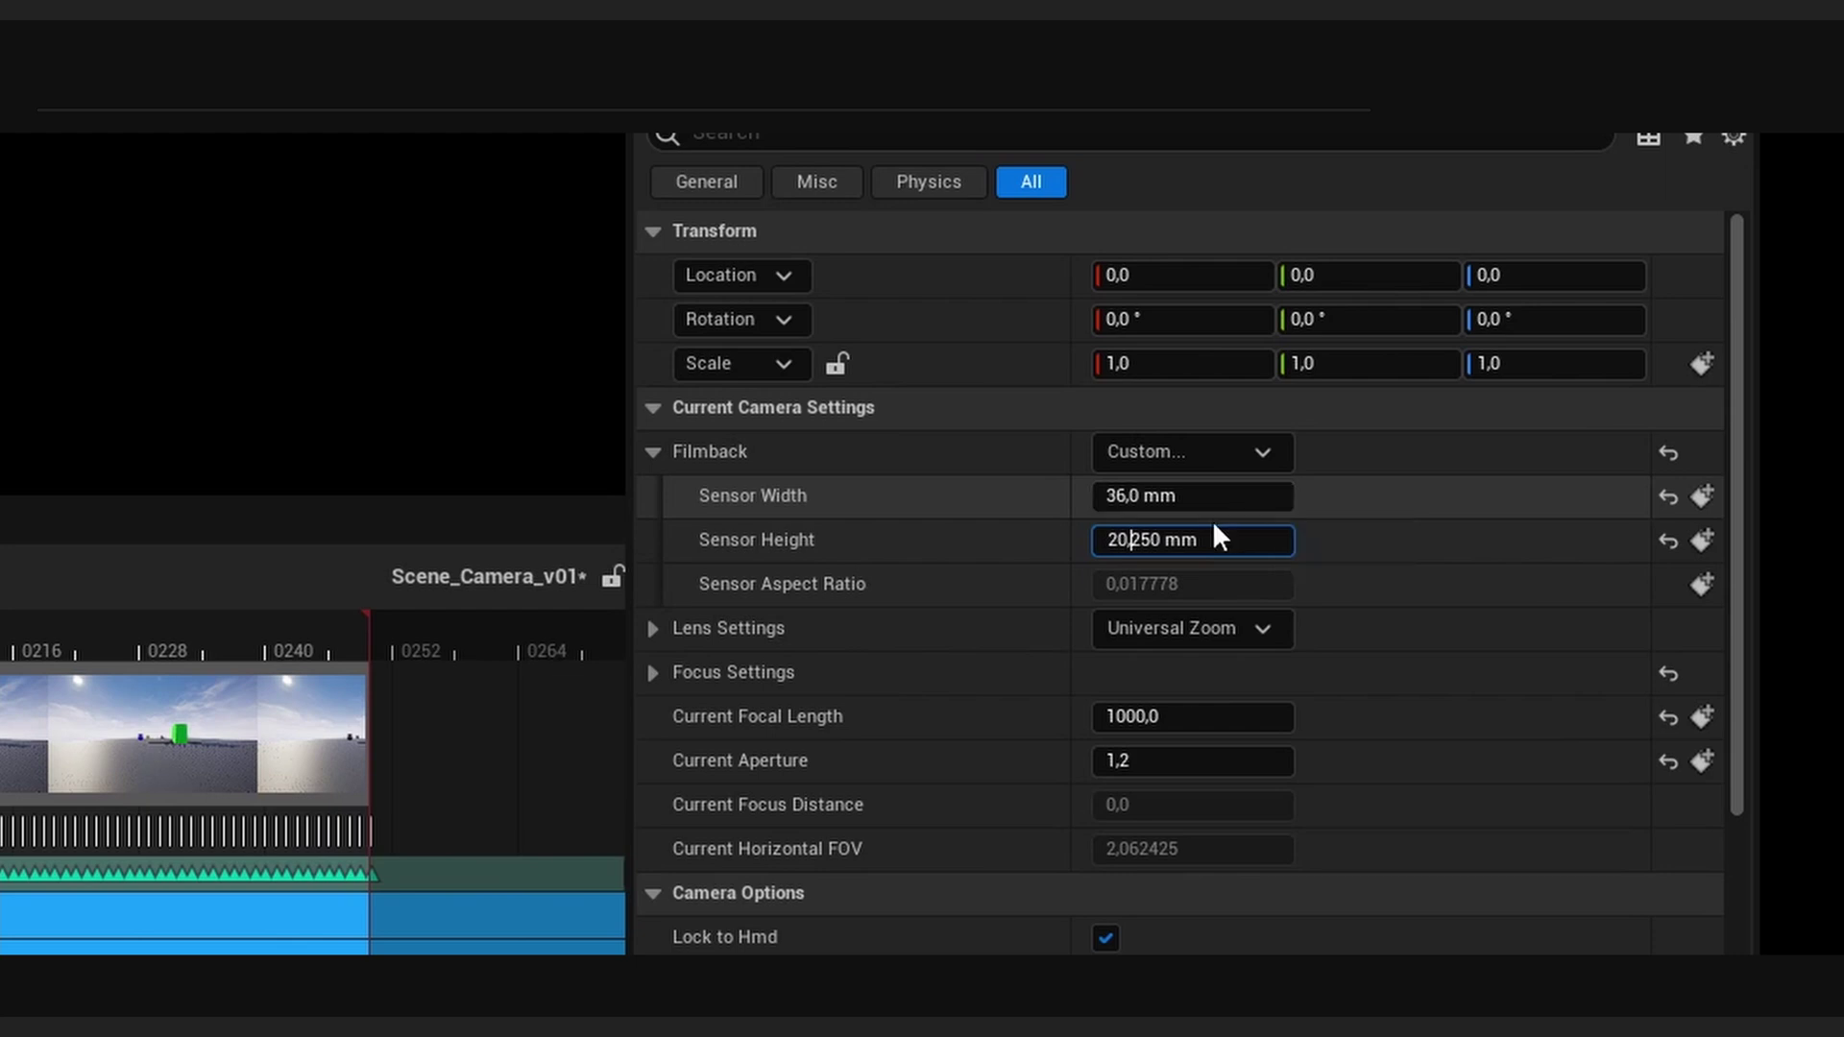
pyautogui.click(1179, 710)
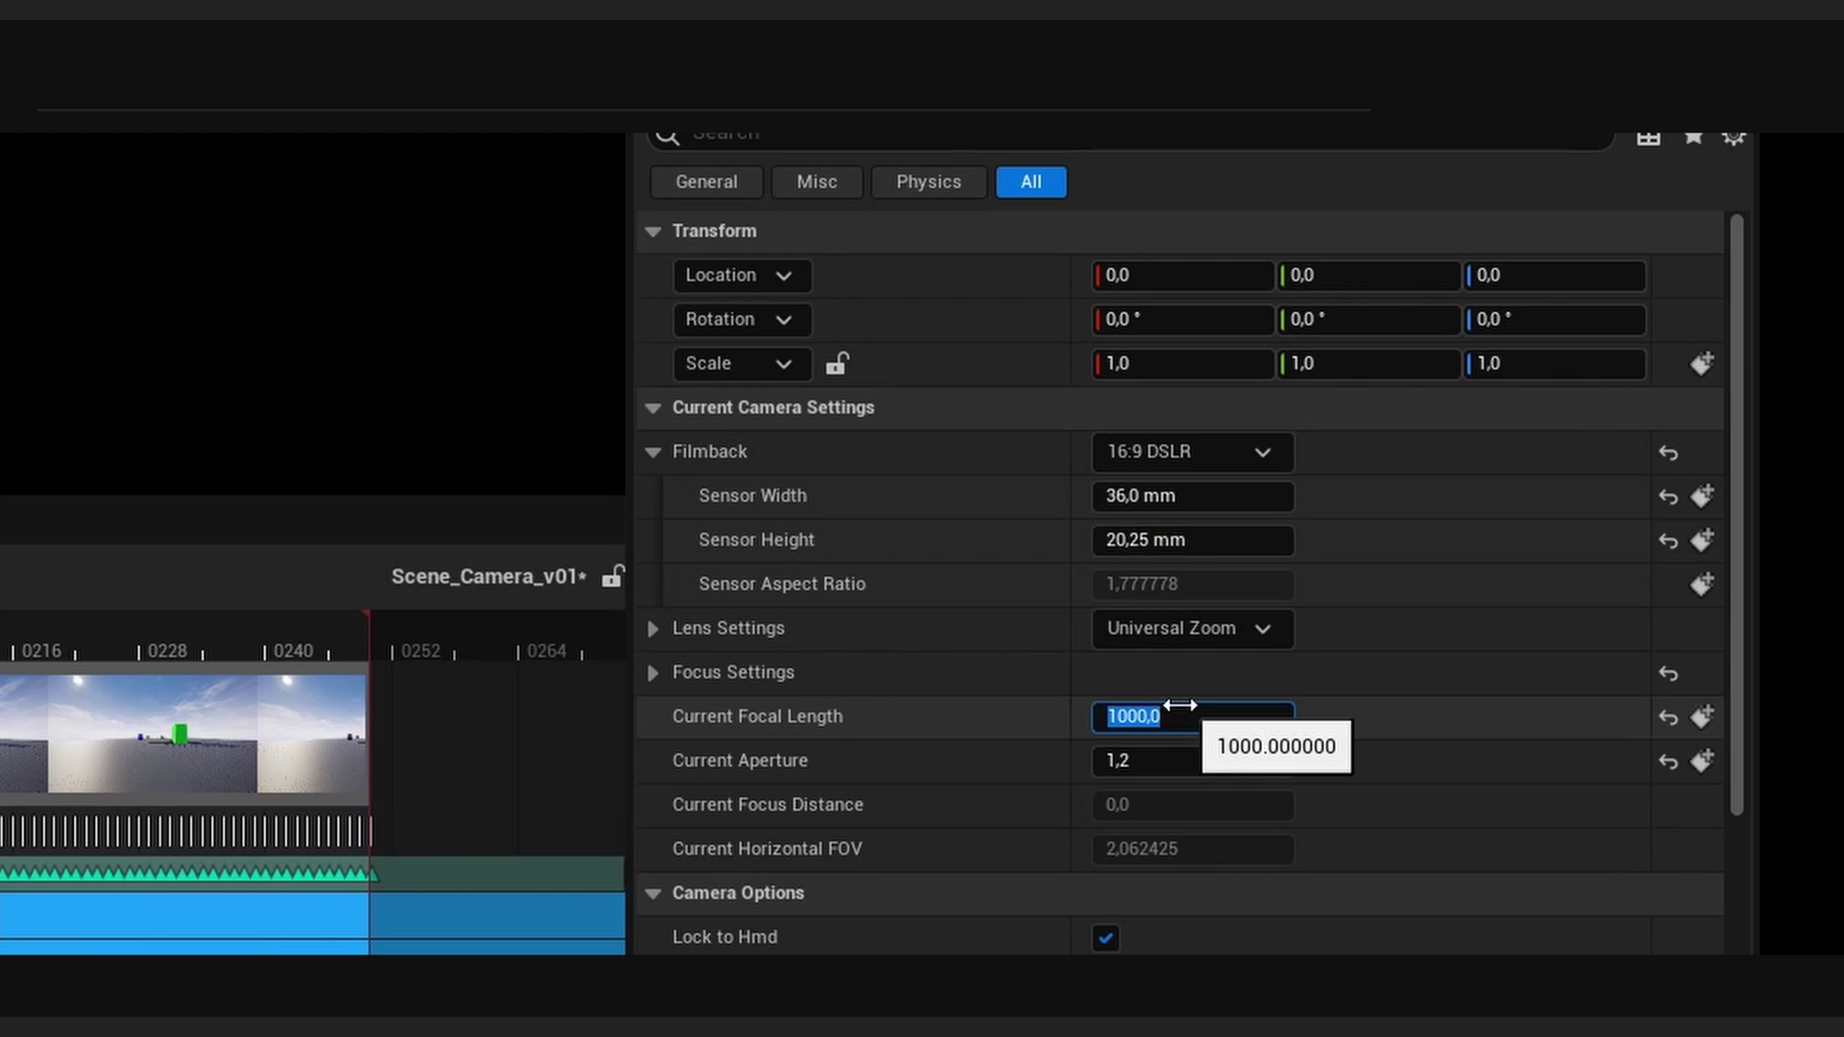
# Change Camera_002's focal length from 1000 to 24, then scrub back and play the sequence to check the framing.
pyautogui.write('24')
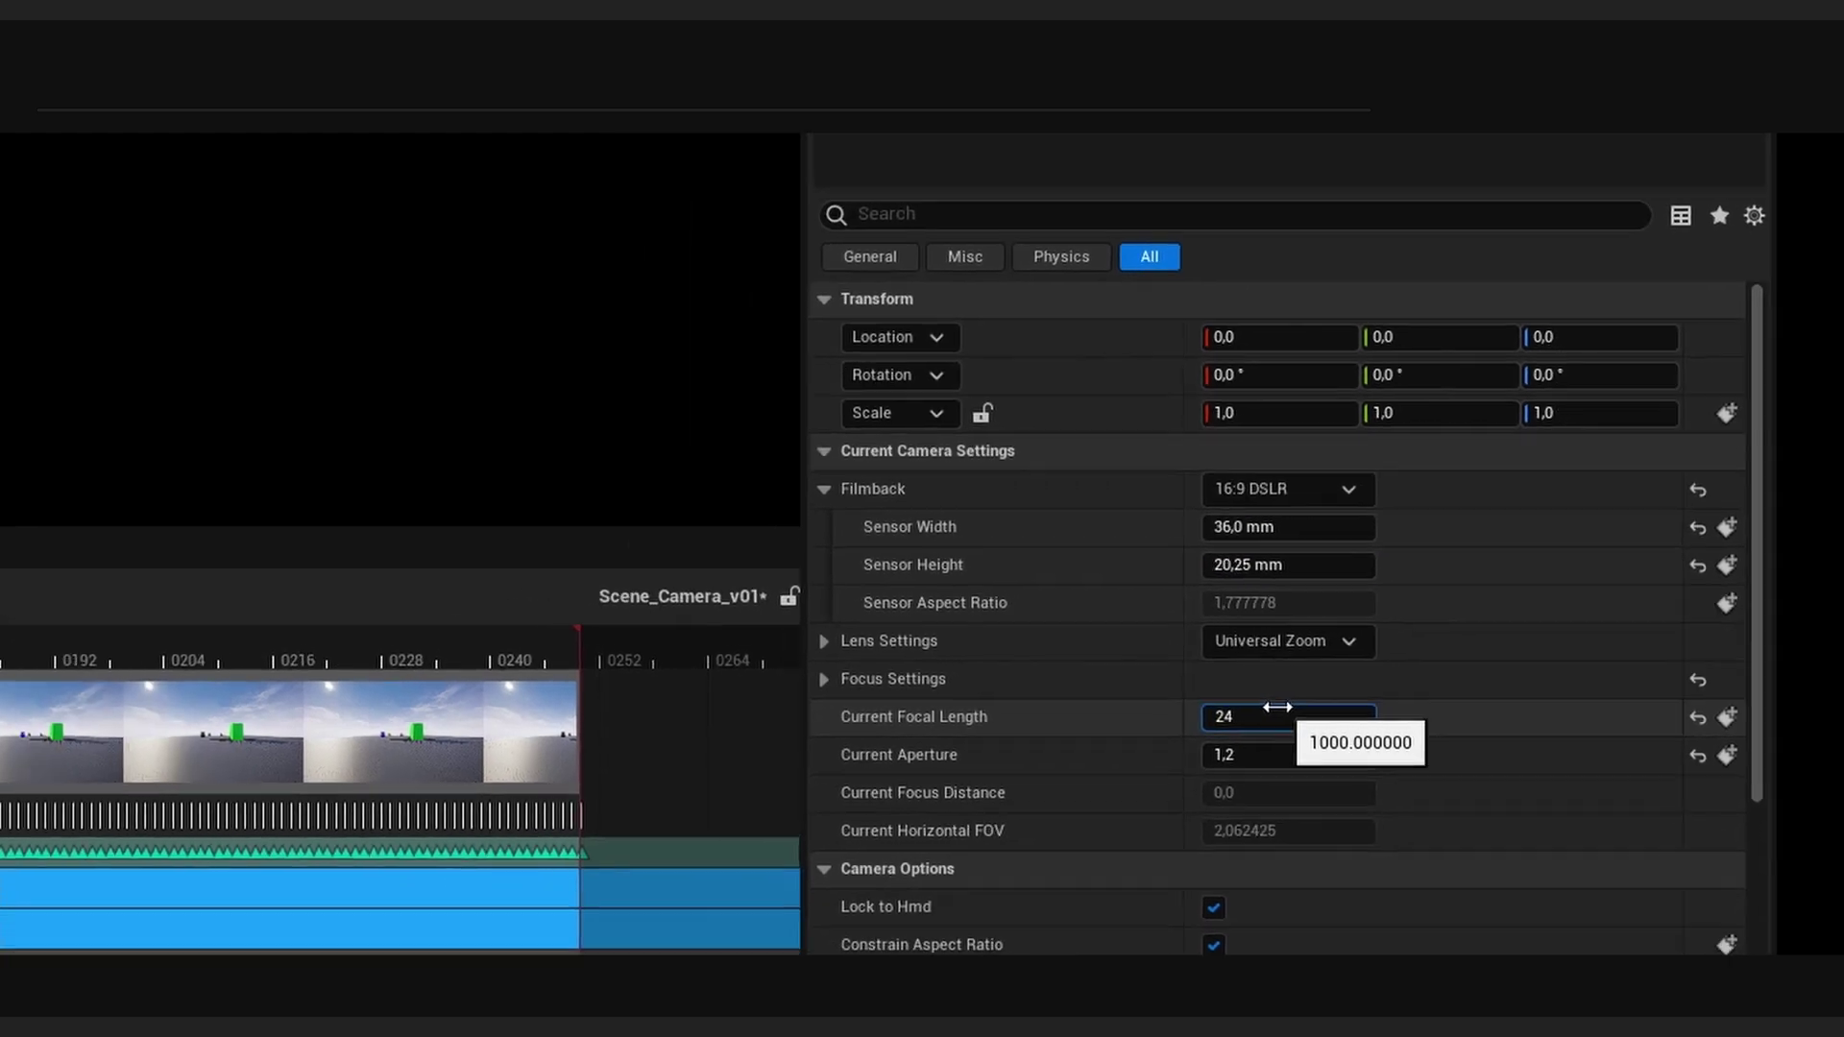
pyautogui.press('Return')
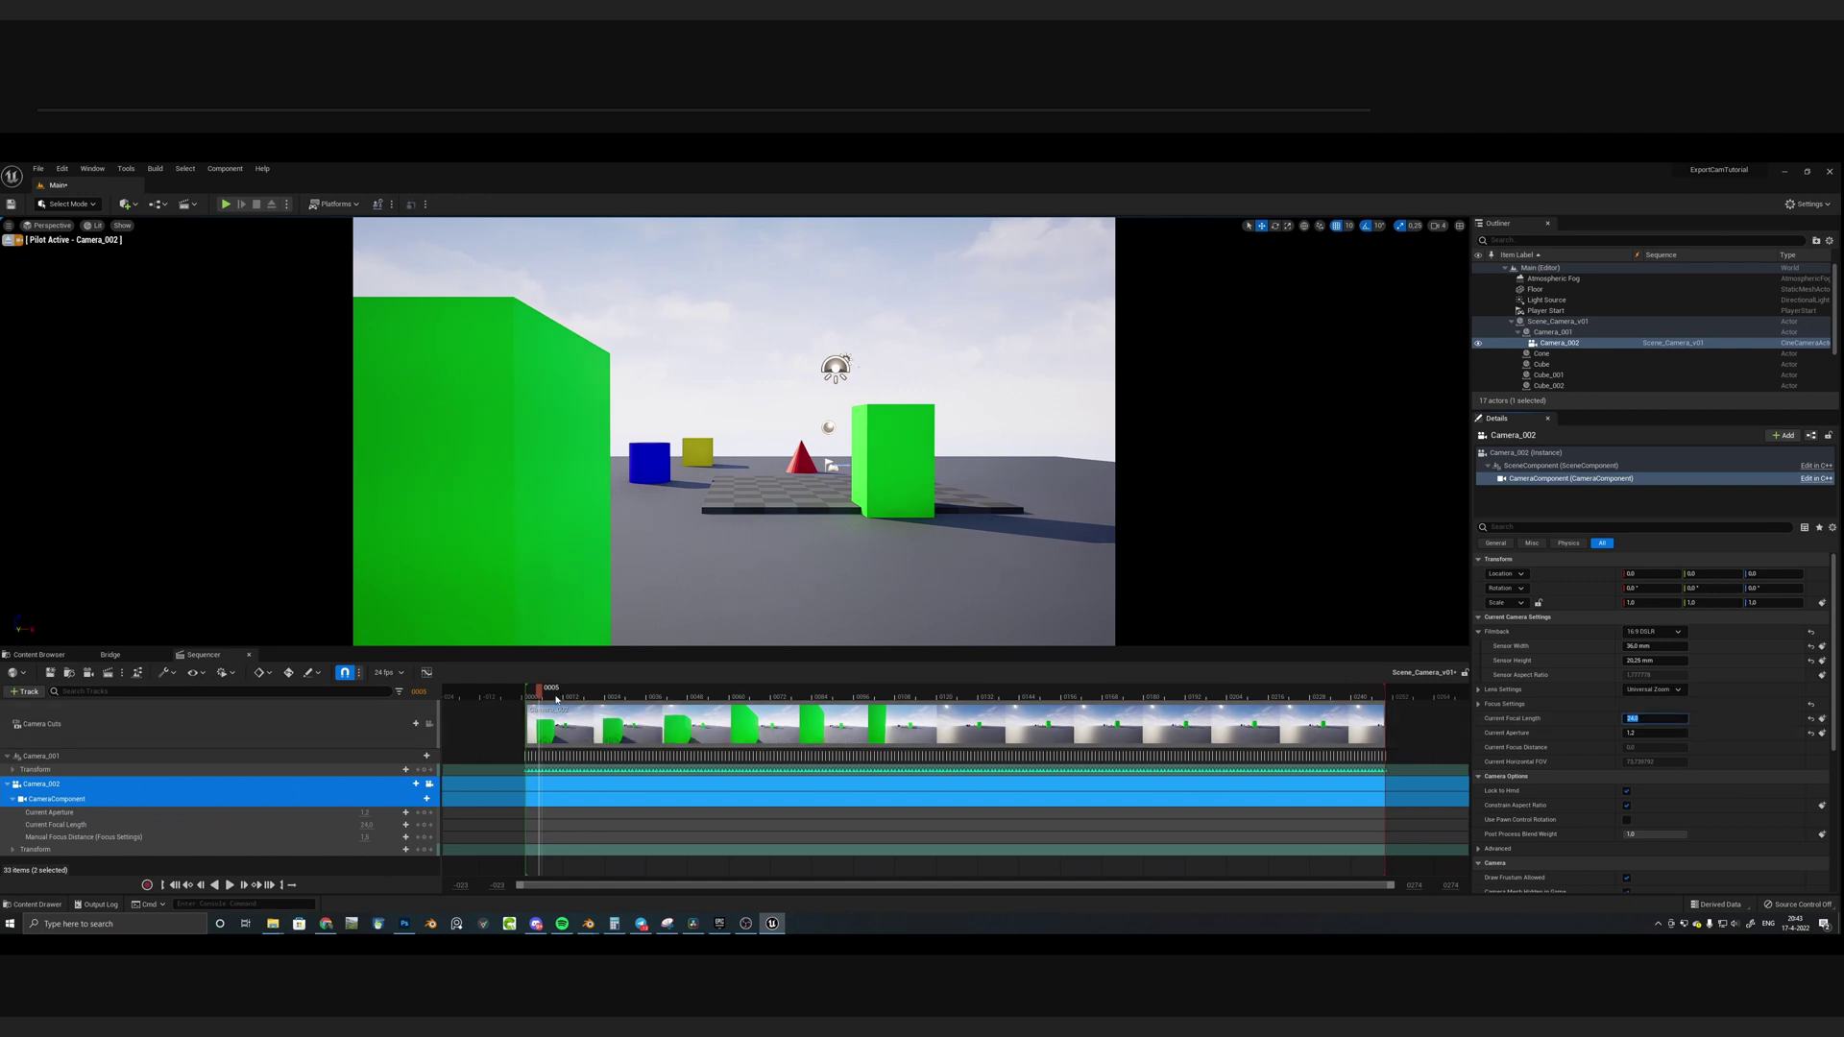
pyautogui.click(624, 693)
pyautogui.moveTo(624, 693); pyautogui.dragTo(528, 693)
pyautogui.press('space')
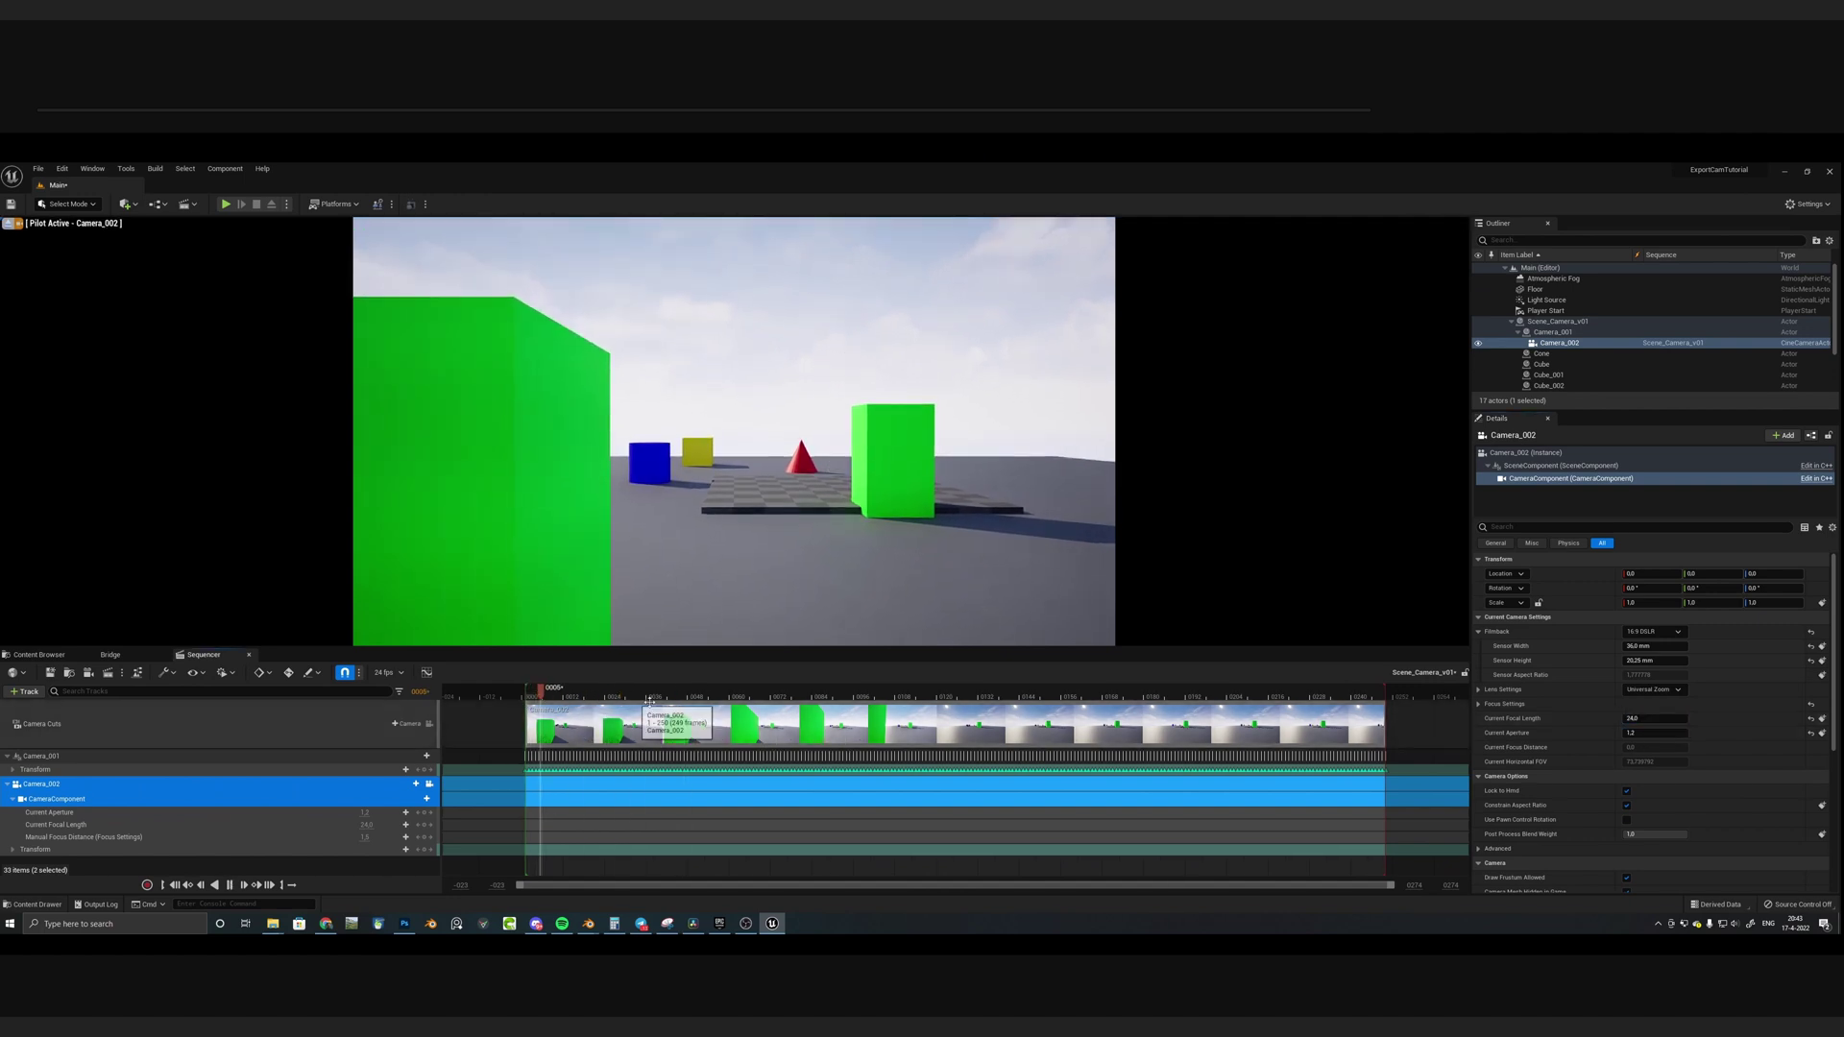